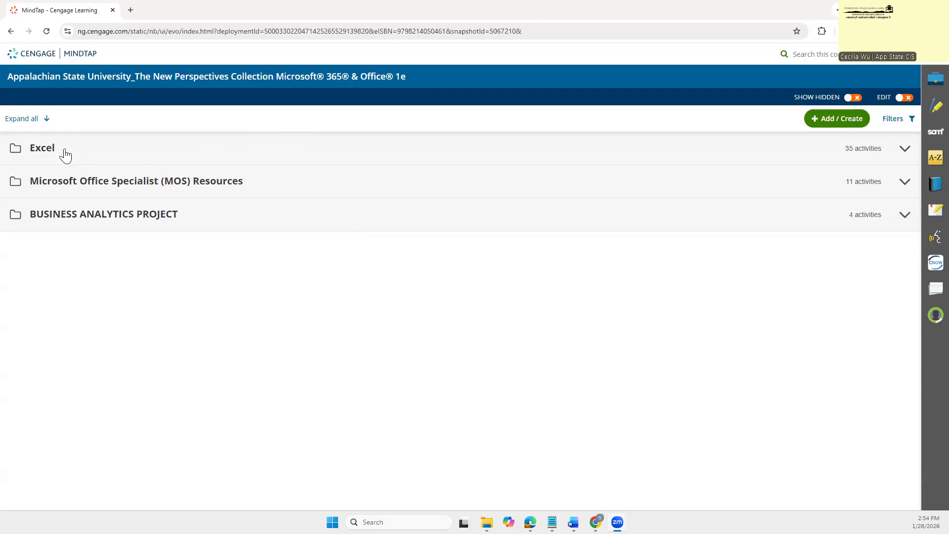
Step: Open SAM Project A Excel Module 02 Formatting a Workbook from the module's Apply It folder, start it and download all its files
{"action": "left_click", "coordinate": [66, 156]}
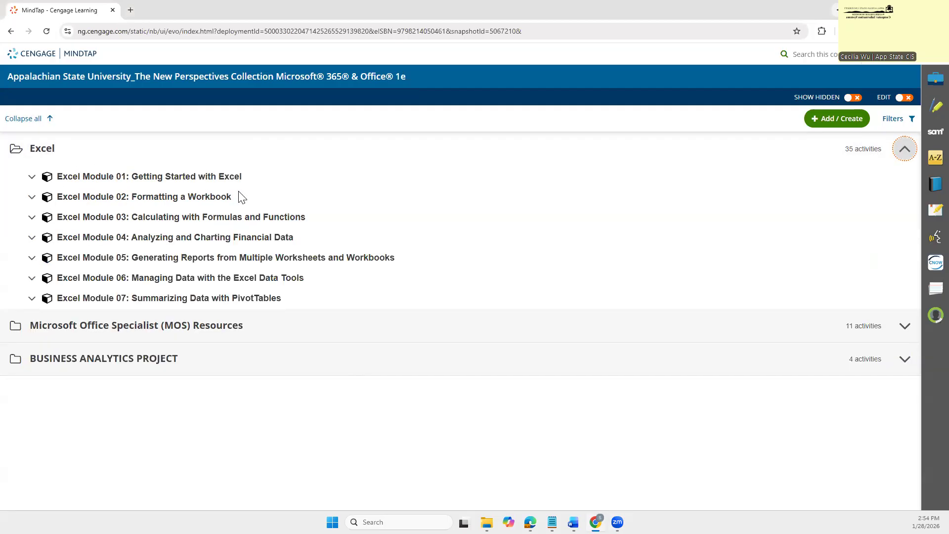
{"action": "left_click", "coordinate": [224, 202]}
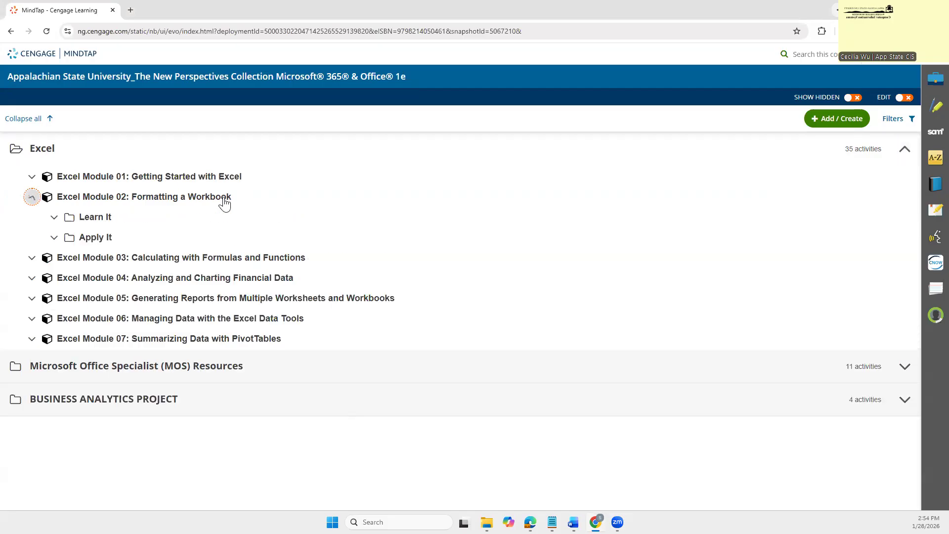
{"action": "left_click", "coordinate": [96, 239]}
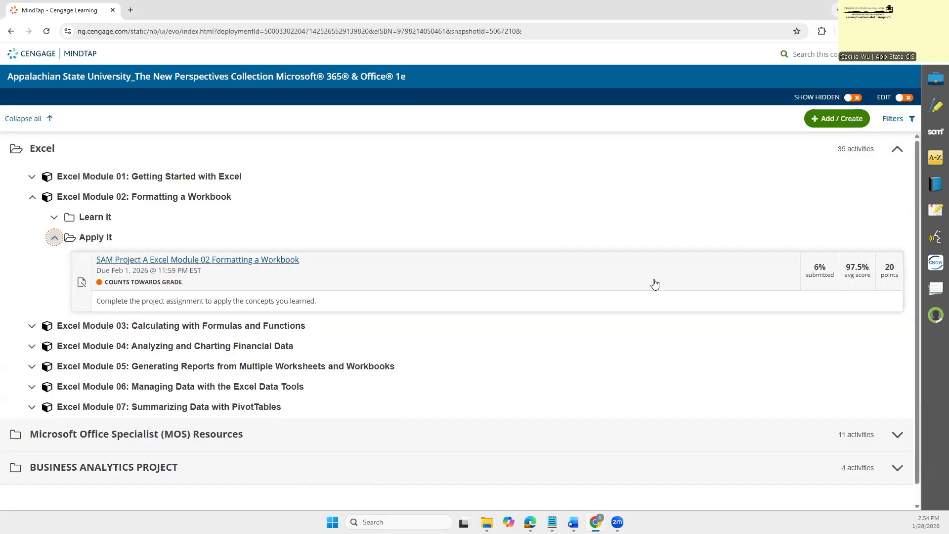
{"action": "left_click", "coordinate": [422, 269]}
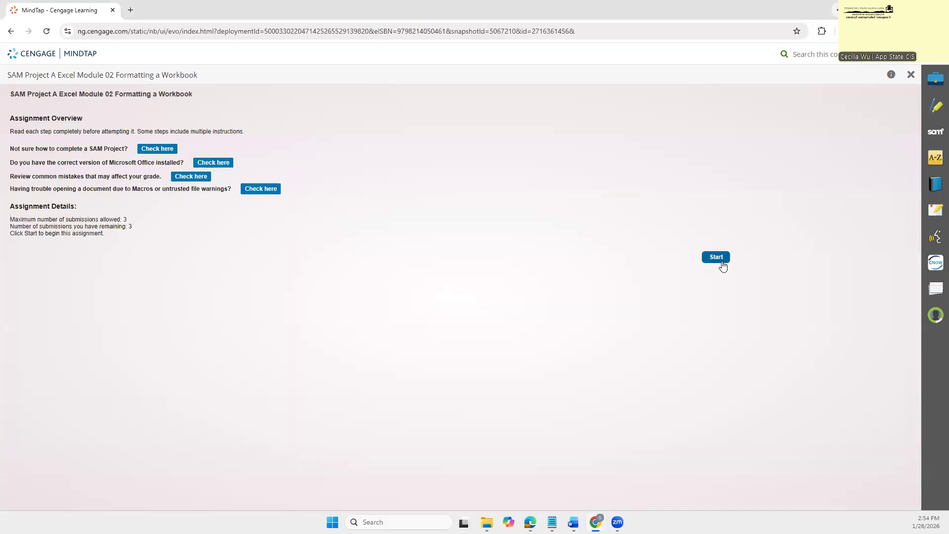
{"action": "left_click", "coordinate": [716, 257]}
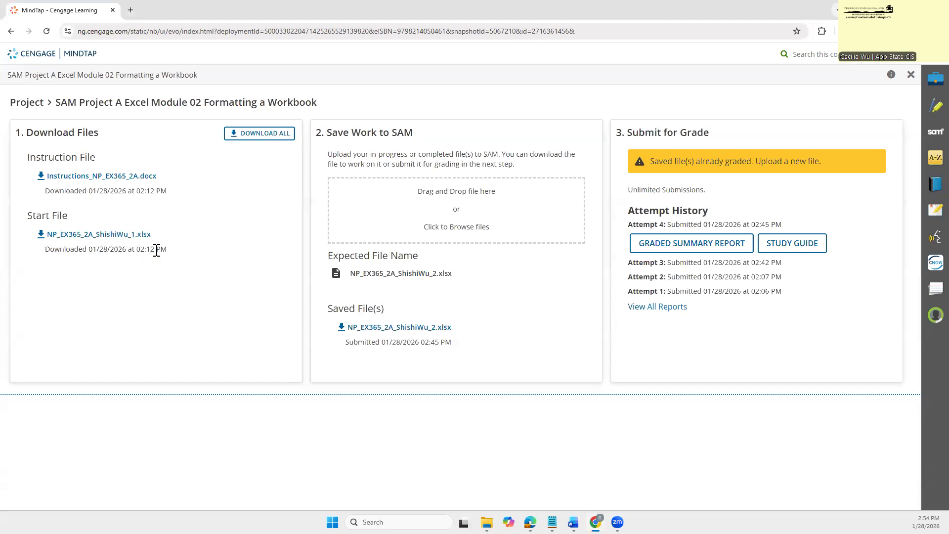
{"action": "left_click", "coordinate": [268, 140]}
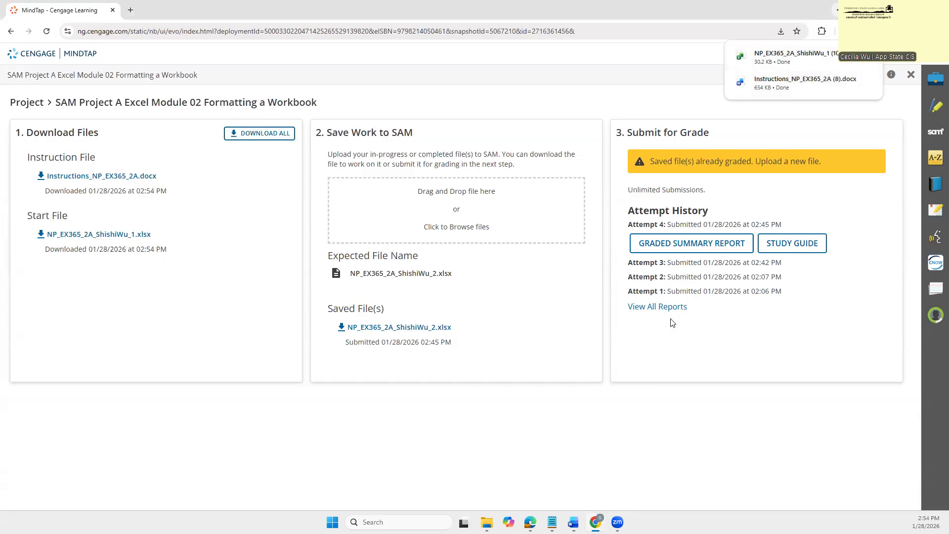
Step: Switch to File Explorer showing the week 3 folder, enlarge and reposition its window, and close the workbook opened from the downloads
{"action": "left_click", "coordinate": [487, 522]}
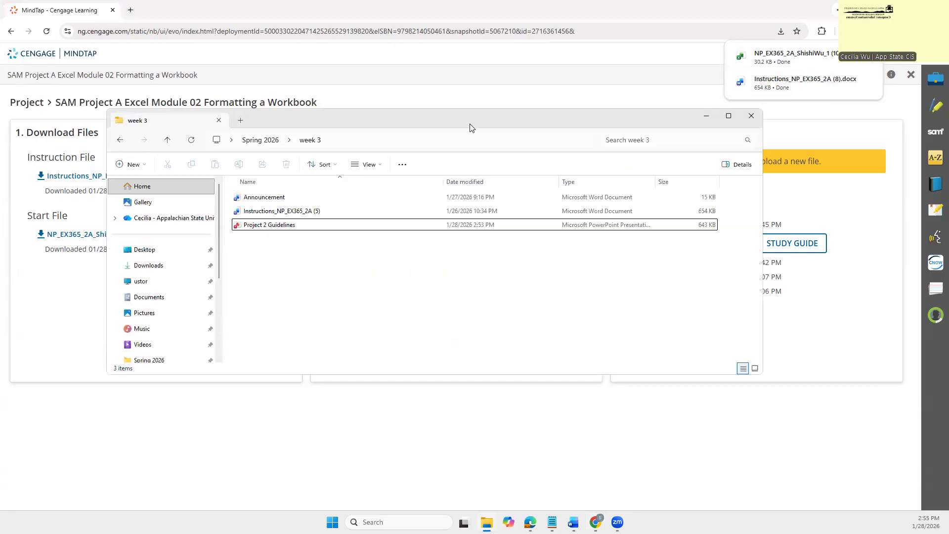
{"action": "left_click_drag", "start_coordinate": [470, 128], "coordinate": [406, 76]}
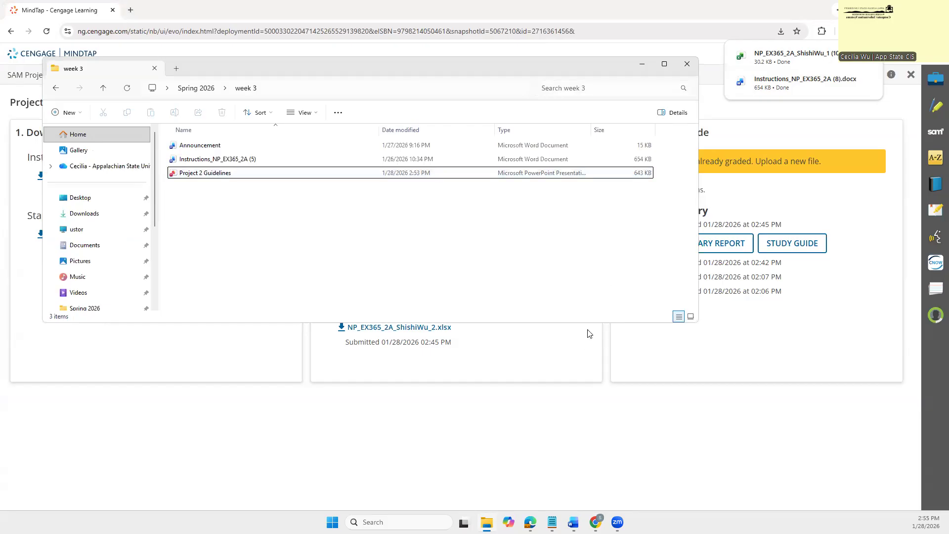
{"action": "left_click_drag", "start_coordinate": [584, 322], "coordinate": [584, 434]}
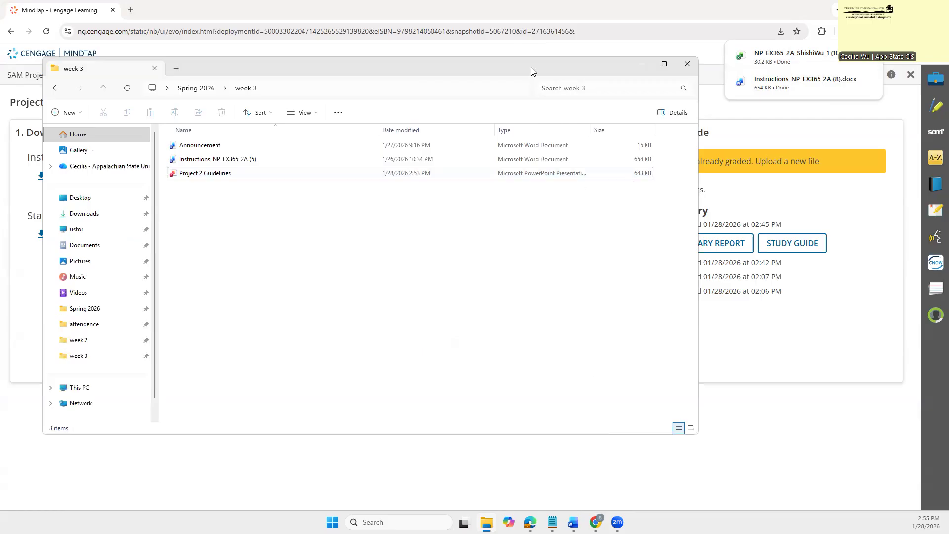
{"action": "left_click_drag", "start_coordinate": [530, 67], "coordinate": [539, 34]}
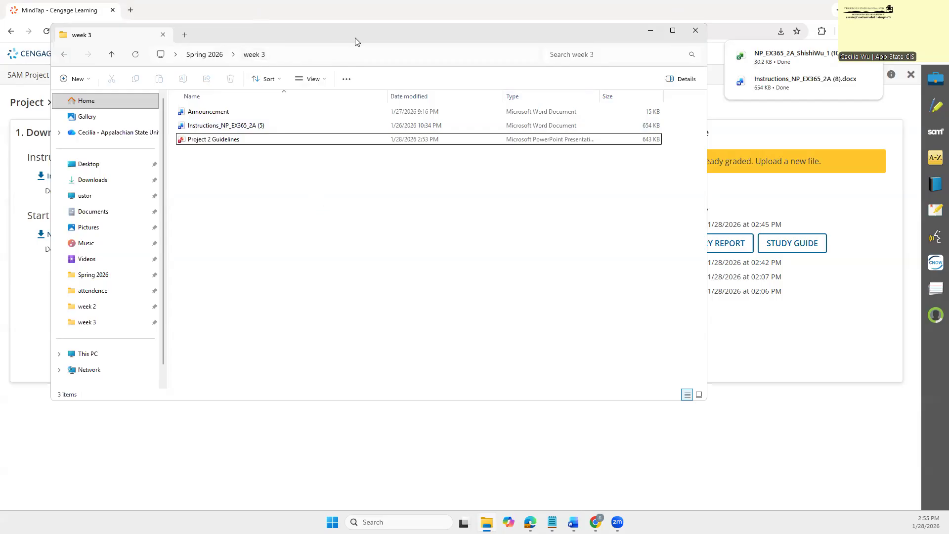
{"action": "left_click_drag", "start_coordinate": [355, 41], "coordinate": [343, 21]}
{"action": "left_click", "coordinate": [823, 42]}
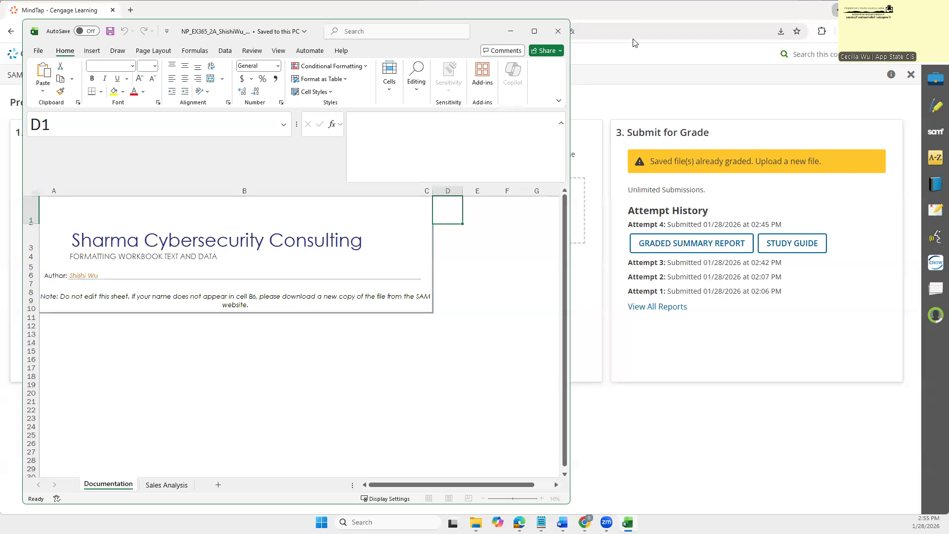
{"action": "left_click", "coordinate": [558, 31]}
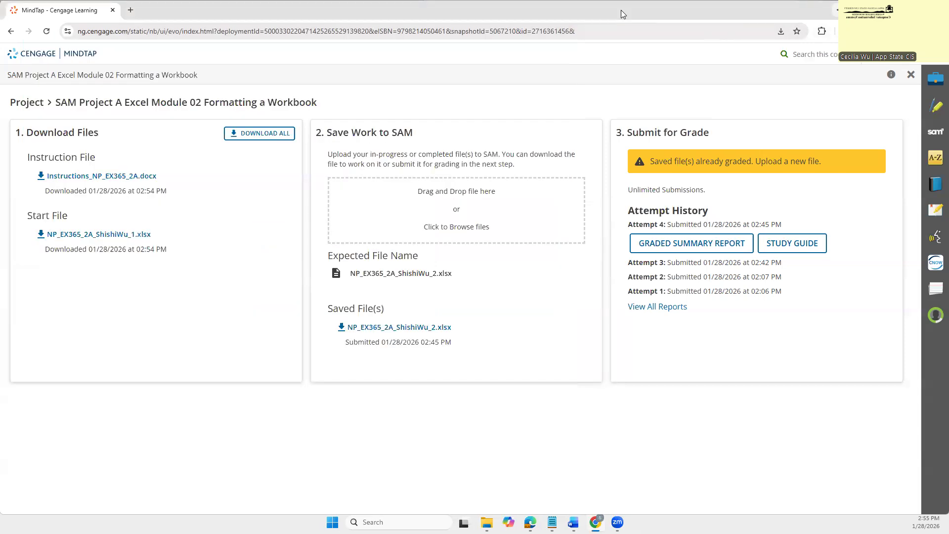
Step: Uncover the week 3 folder behind the browser and copy the downloaded start workbook and Instructions_NP_EX365_2A (8) document into it
{"action": "left_click_drag", "start_coordinate": [620, 10], "coordinate": [643, 200]}
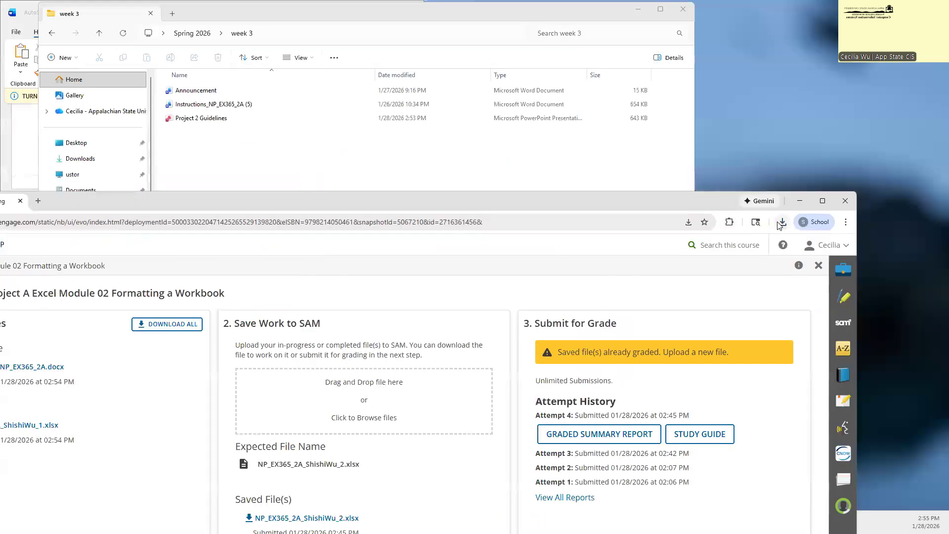
{"action": "left_click", "coordinate": [782, 222]}
{"action": "left_click_drag", "start_coordinate": [699, 280], "coordinate": [378, 165]}
{"action": "left_click", "coordinate": [725, 205]}
{"action": "left_click_drag", "start_coordinate": [672, 302], "coordinate": [317, 178]}
{"action": "left_click", "coordinate": [727, 198]}
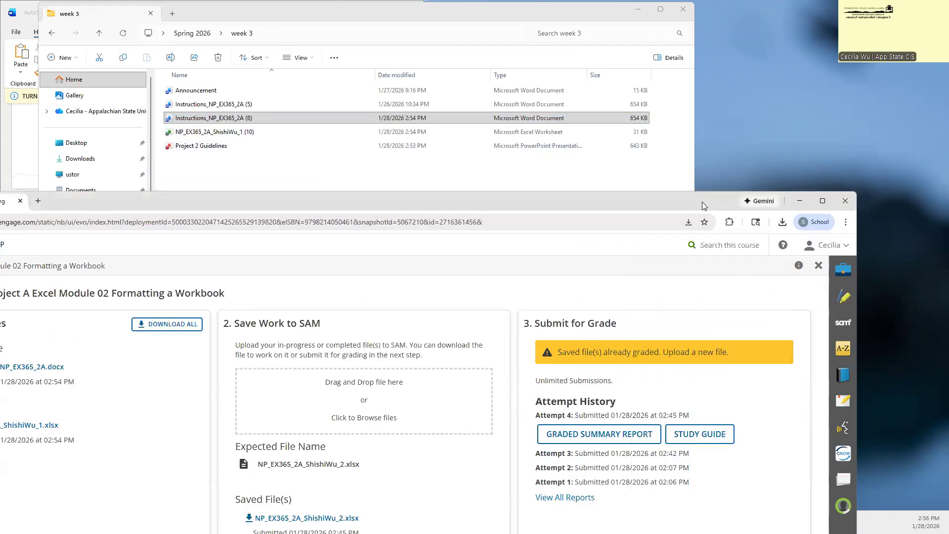
Step: Show the browser's full download history, then minimize the browser and return to the week 3 folder
{"action": "left_click", "coordinate": [786, 220]}
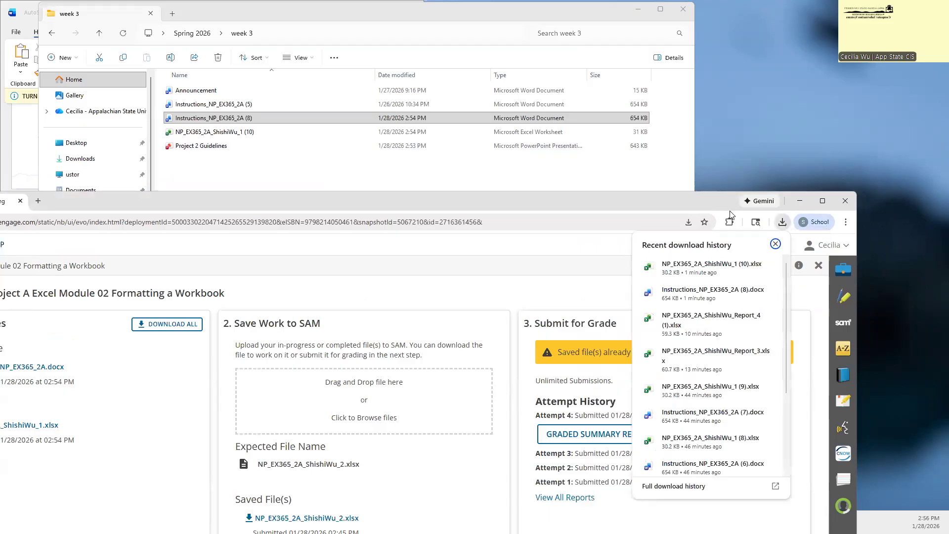
{"action": "left_click_drag", "start_coordinate": [687, 196], "coordinate": [746, 133]}
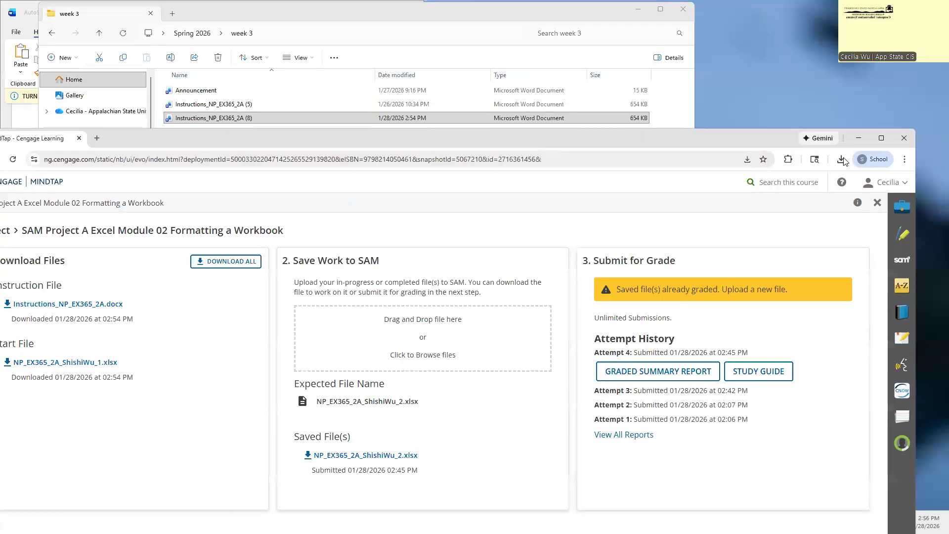
{"action": "left_click", "coordinate": [841, 159]}
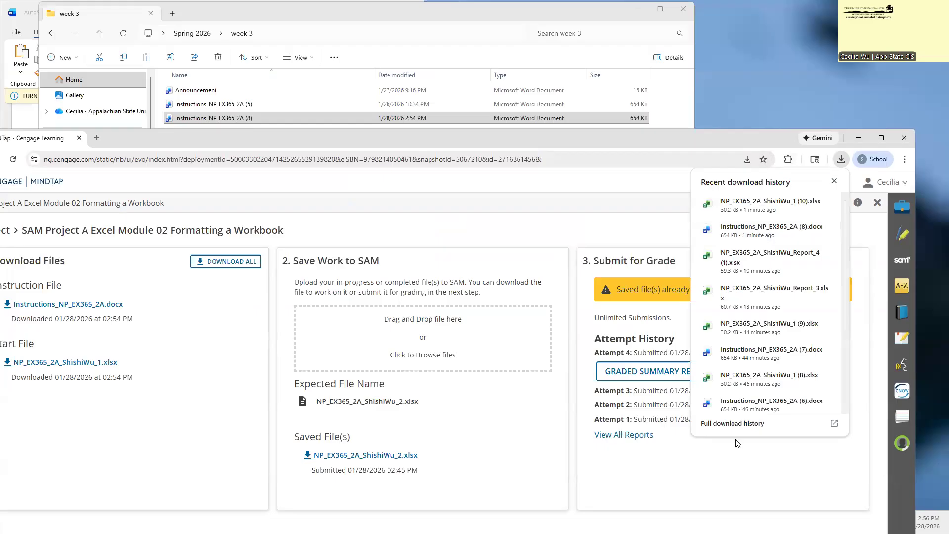
{"action": "left_click", "coordinate": [732, 424]}
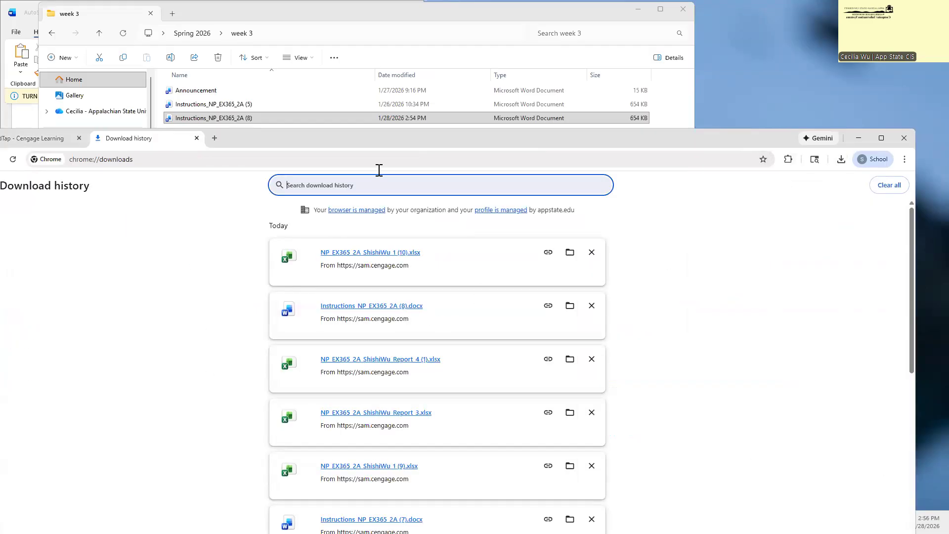
{"action": "left_click", "coordinate": [863, 135]}
{"action": "left_click", "coordinate": [312, 308]}
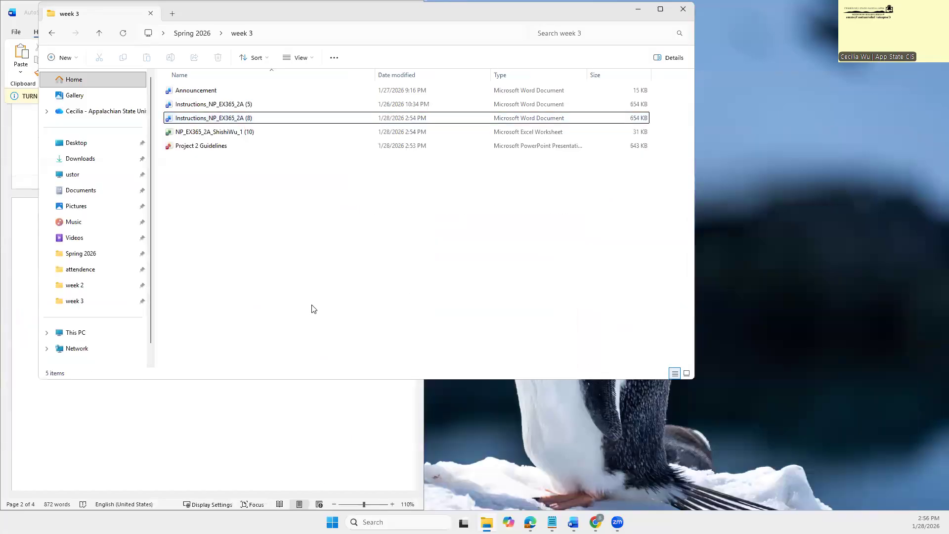
Step: Open the Instructions_NP_EX365_2A (8) document and the start workbook from the week 3 folder, then minimize the folder window
{"action": "double_click", "coordinate": [241, 121]}
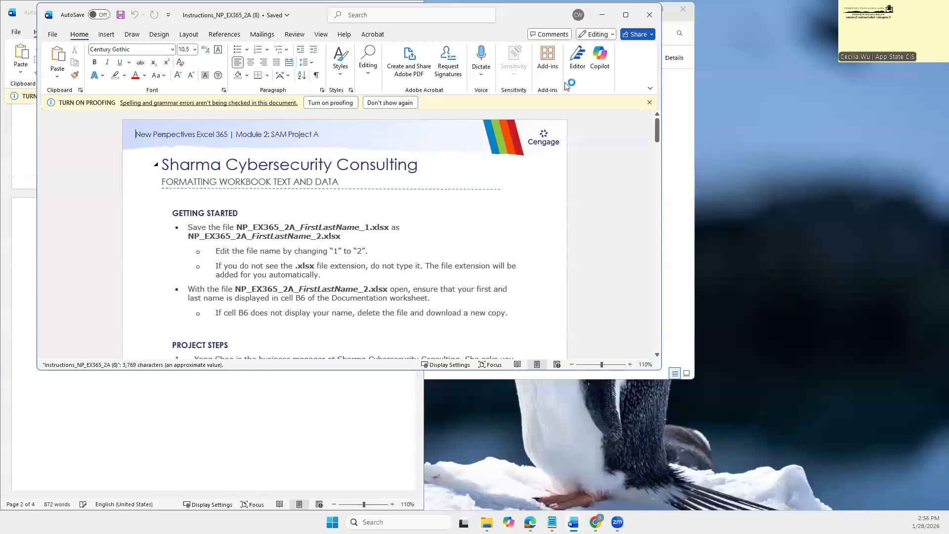
{"action": "left_click_drag", "start_coordinate": [519, 15], "coordinate": [460, 166]}
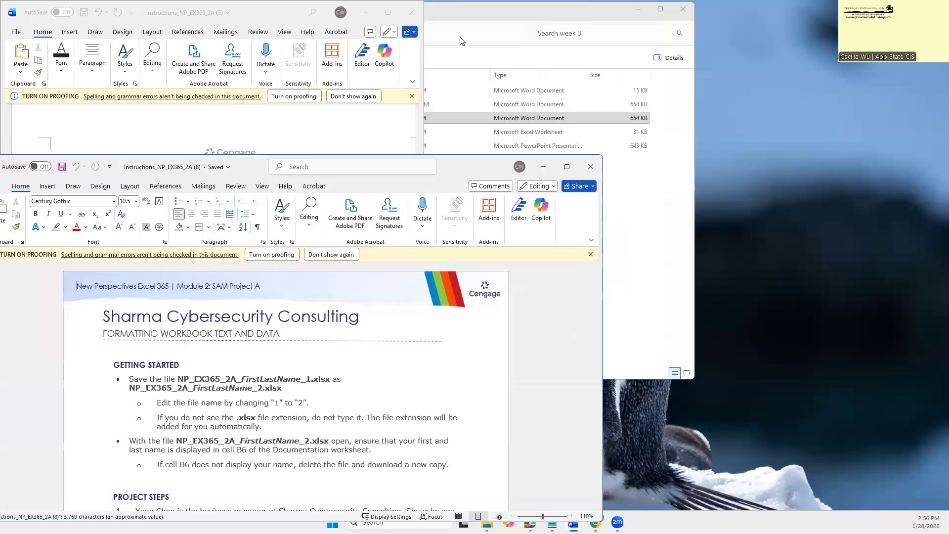
{"action": "left_click", "coordinate": [478, 8]}
{"action": "double_click", "coordinate": [234, 132]}
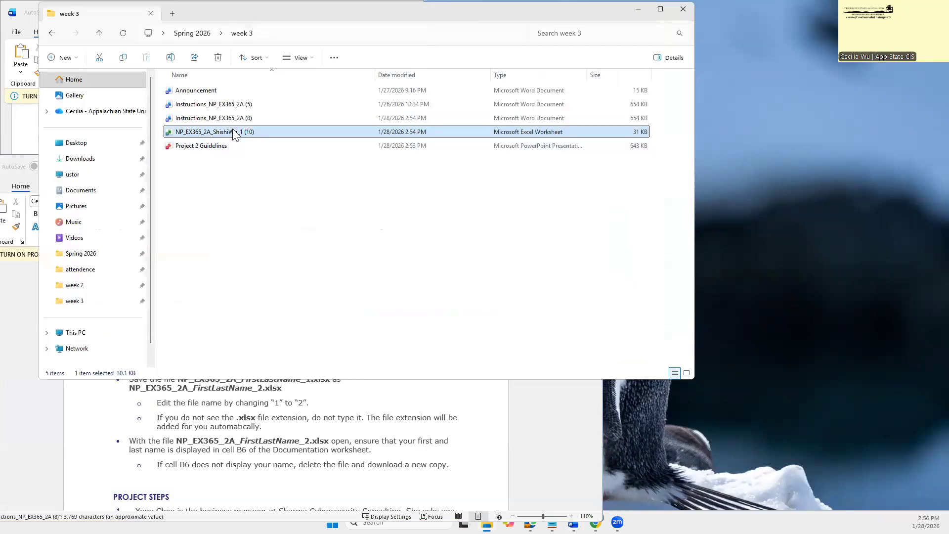
{"action": "left_click", "coordinate": [641, 10]}
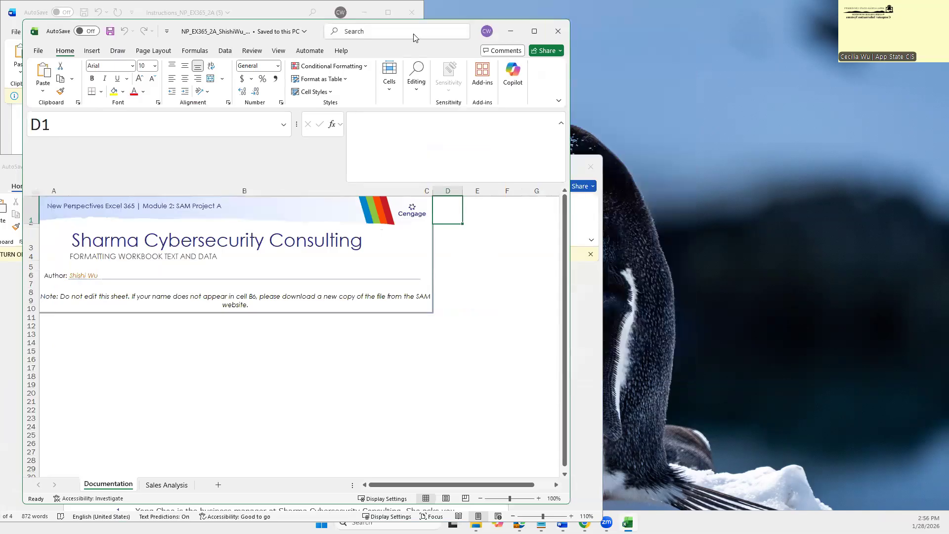
Step: Arrange the instructions document and the workbook side by side, each filling half of the screen at full height
{"action": "left_click_drag", "start_coordinate": [312, 28], "coordinate": [946, 3]}
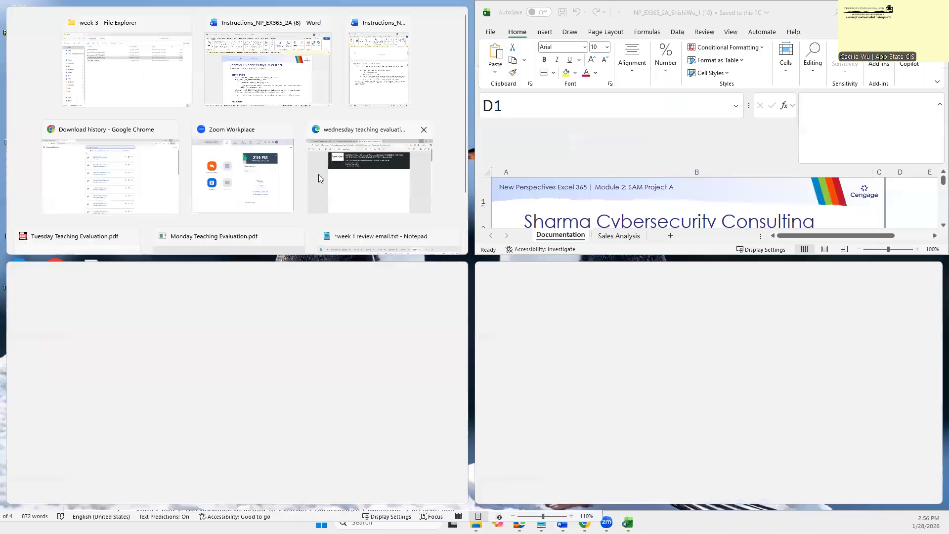
{"action": "left_click", "coordinate": [300, 76]}
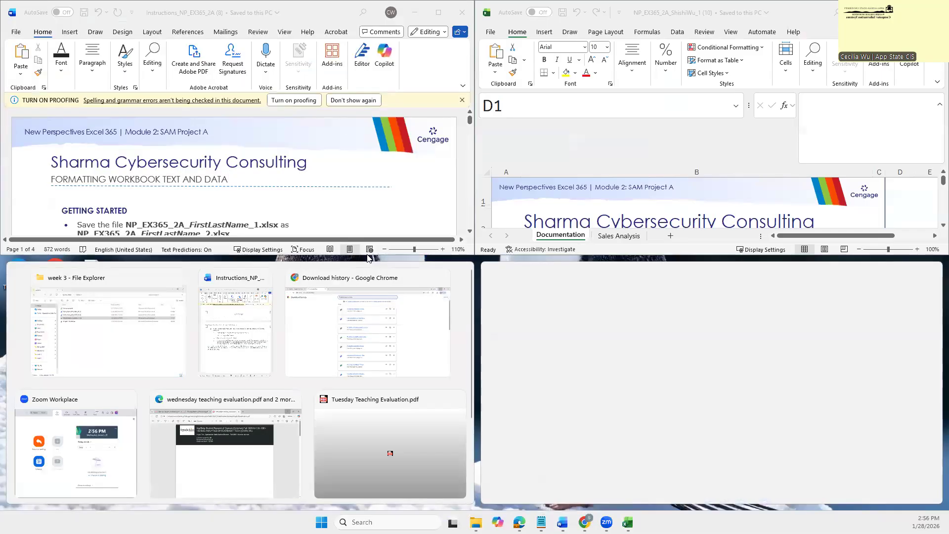
{"action": "left_click_drag", "start_coordinate": [367, 255], "coordinate": [367, 509]}
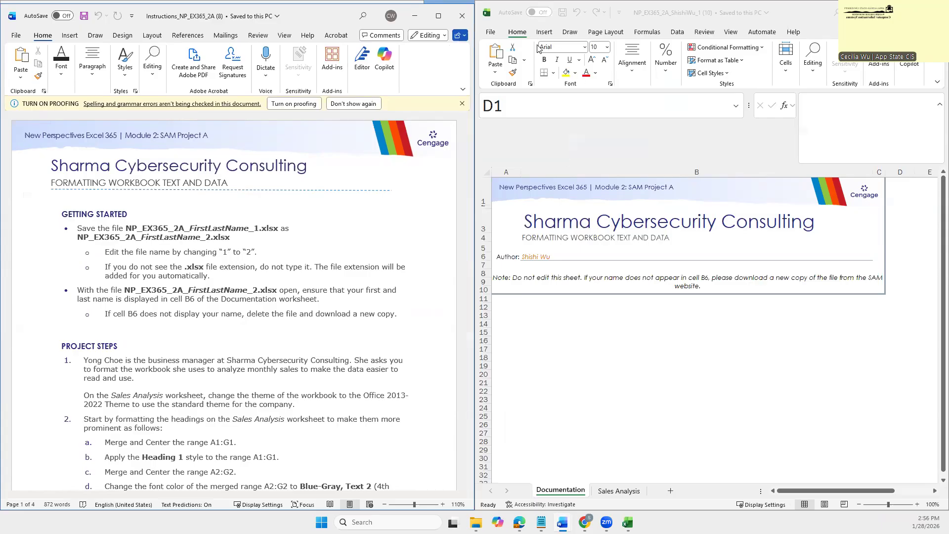
Step: Save a copy of the workbook in the week 3 folder with its file name ending in _2
{"action": "left_click", "coordinate": [491, 34]}
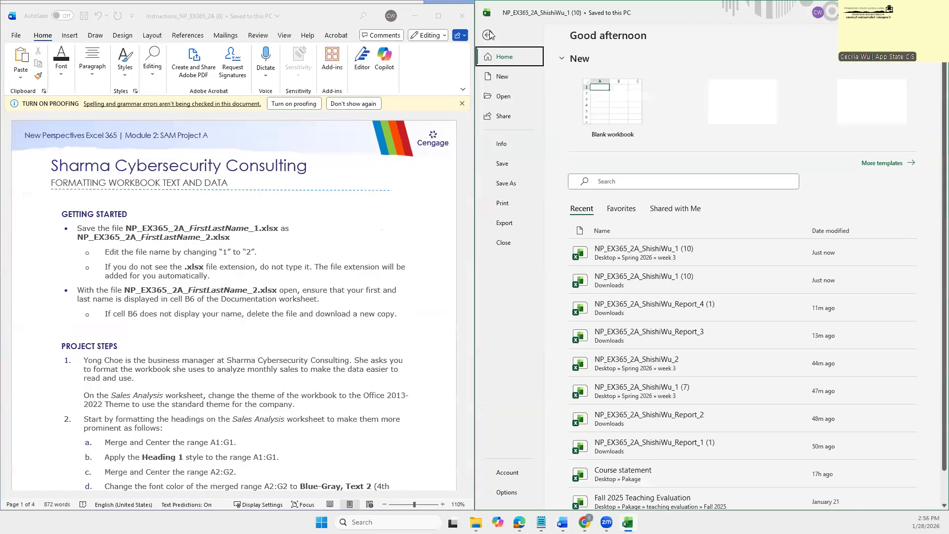
{"action": "left_click", "coordinate": [509, 184]}
{"action": "left_click", "coordinate": [827, 75]}
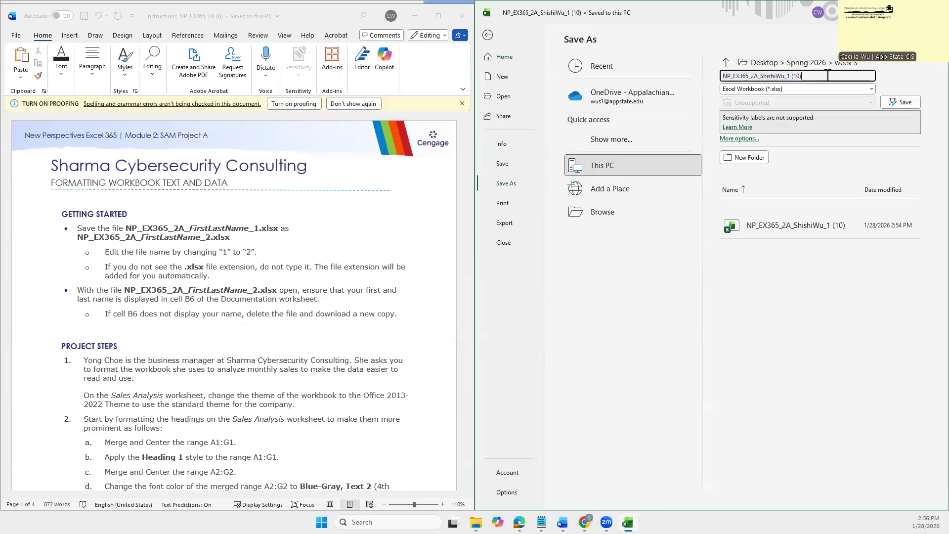
{"action": "left_click_drag", "start_coordinate": [817, 76], "coordinate": [785, 75]}
{"action": "key", "text": "BackSpace"}
{"action": "type", "text": "2"}
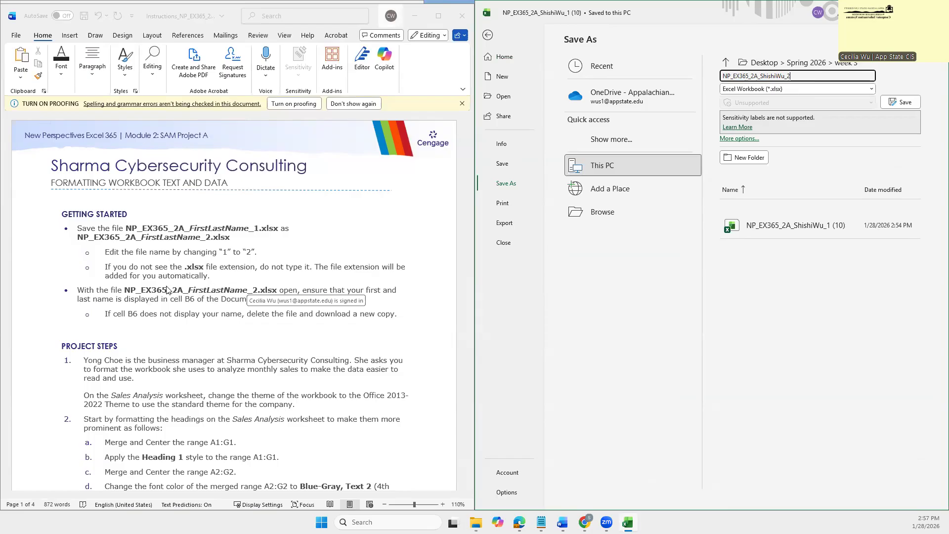
{"action": "left_click", "coordinate": [907, 106]}
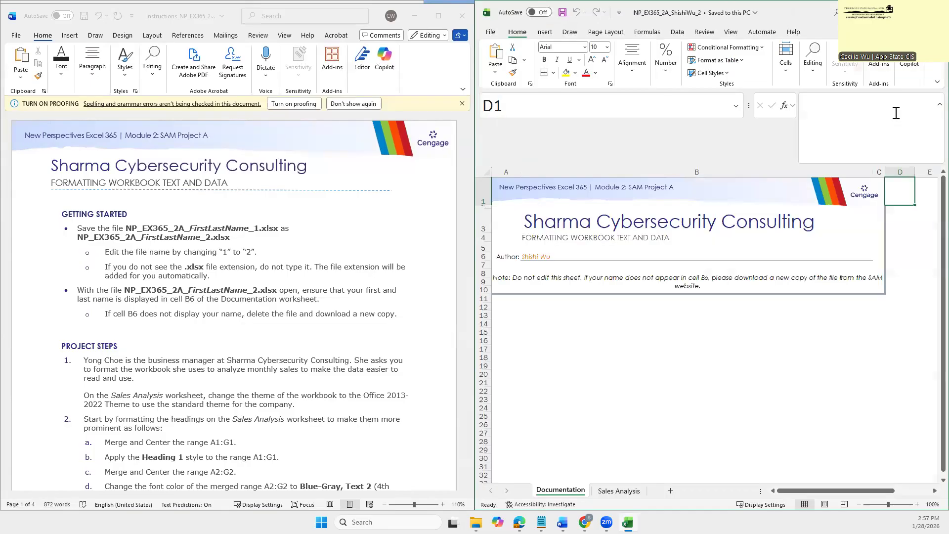
Step: Go through the first project steps in the instructions, and show the Sales Analysis worksheet in a wider workbook window
{"action": "scroll", "coordinate": [255, 336], "scroll_direction": "down", "scroll_amount": 1}
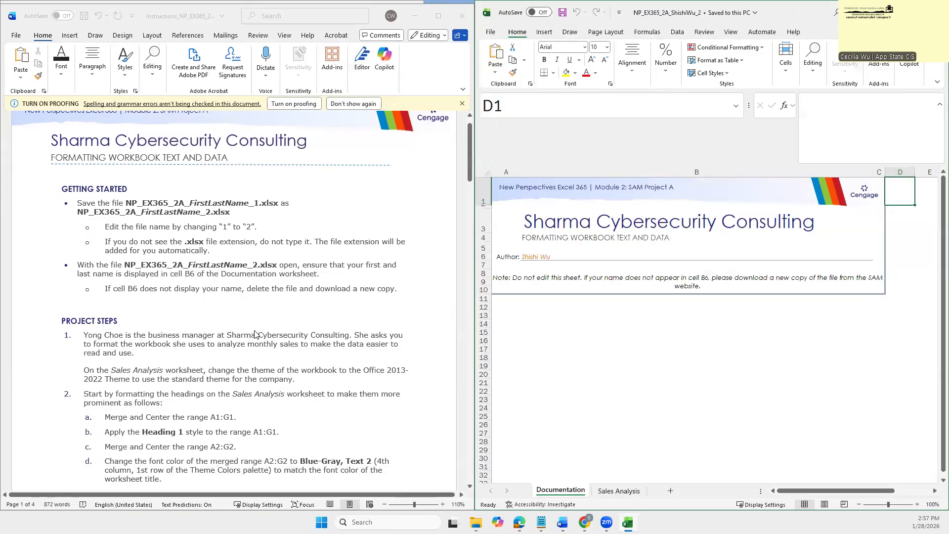
{"action": "scroll", "coordinate": [254, 334], "scroll_direction": "down", "scroll_amount": 5}
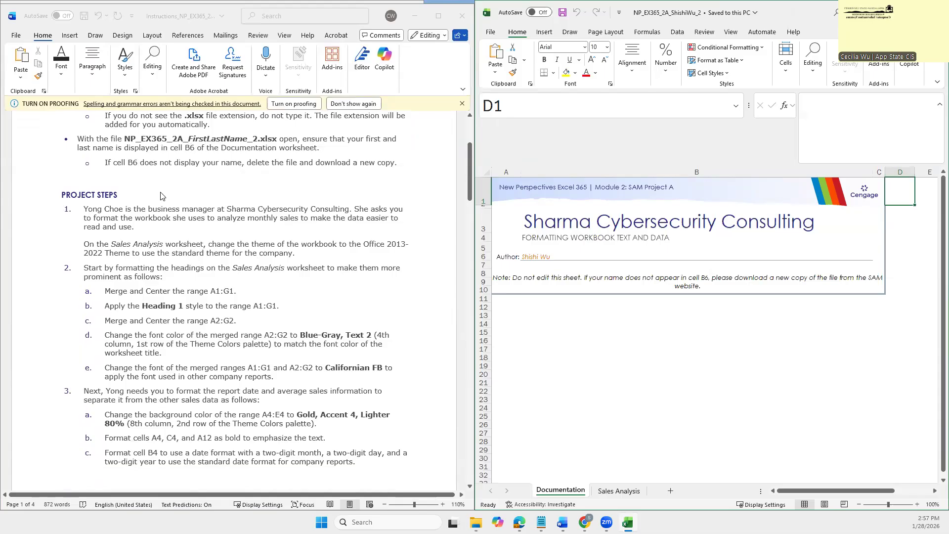
{"action": "scroll", "coordinate": [176, 242], "scroll_direction": "up", "scroll_amount": 2}
{"action": "scroll", "coordinate": [179, 243], "scroll_direction": "down", "scroll_amount": 1}
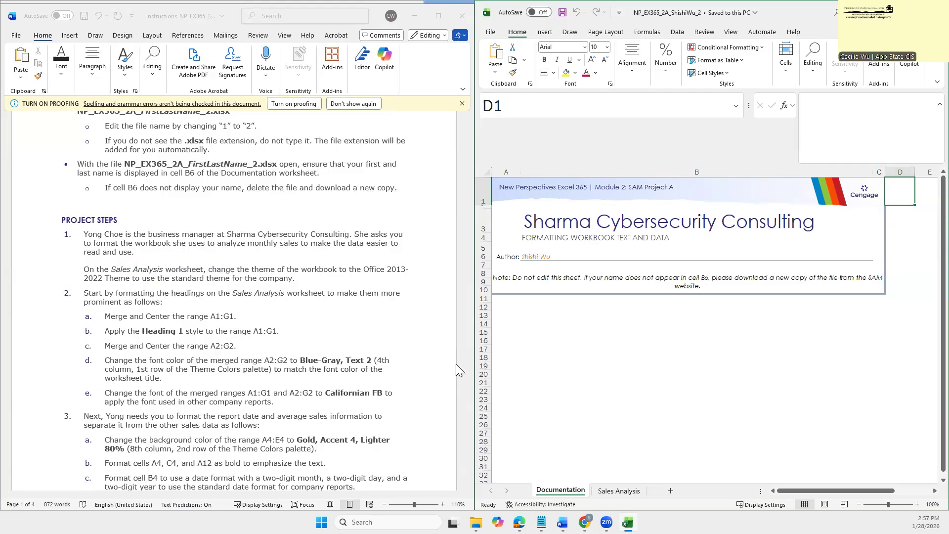
{"action": "left_click", "coordinate": [632, 493]}
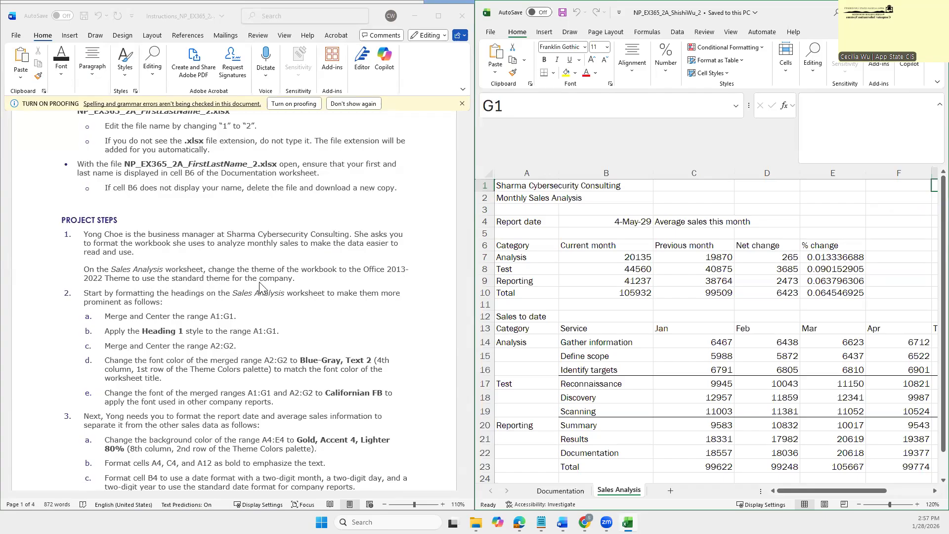
{"action": "mouse_move", "coordinate": [473, 180]}
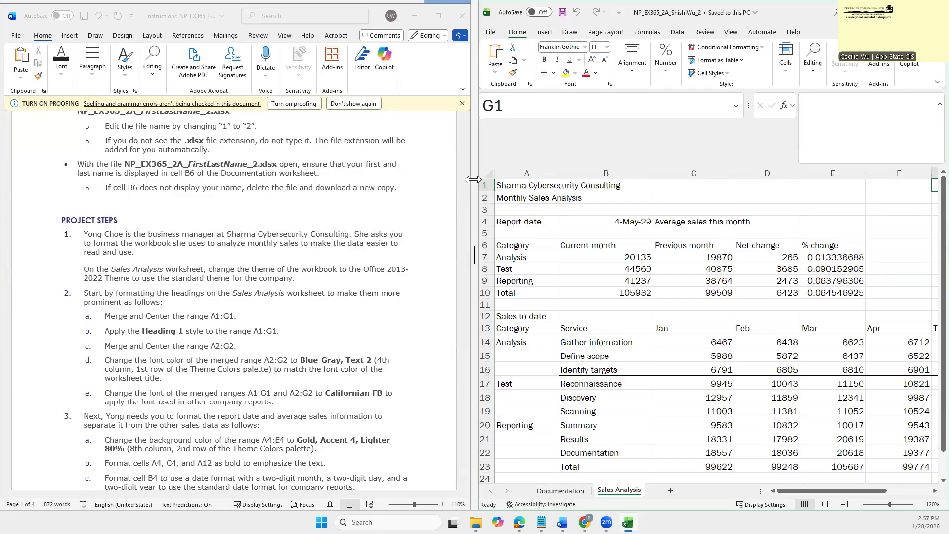
{"action": "left_click_drag", "start_coordinate": [474, 180], "coordinate": [256, 180]}
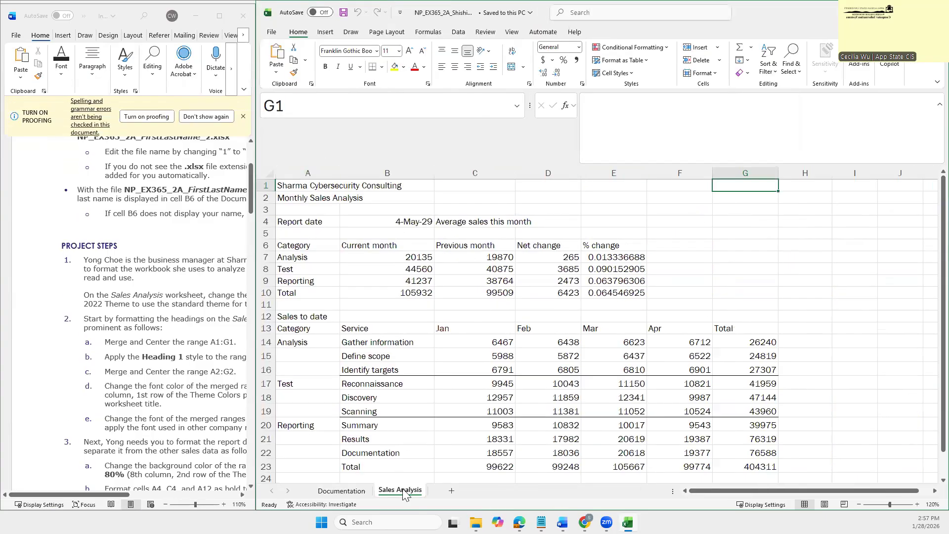
Step: Change the workbook theme to Office 2013-2022 from the Sales Analysis worksheet
{"action": "left_click", "coordinate": [387, 32]}
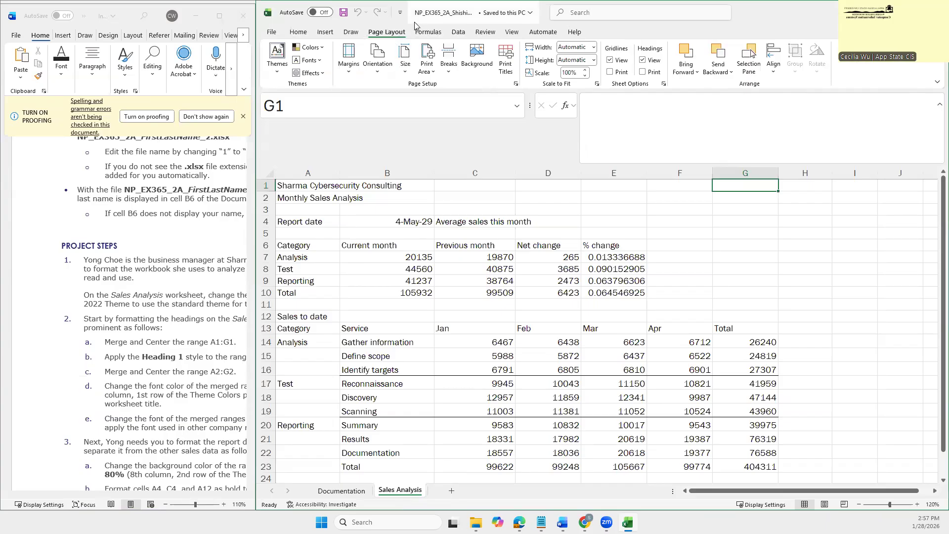
{"action": "left_click", "coordinate": [280, 58]}
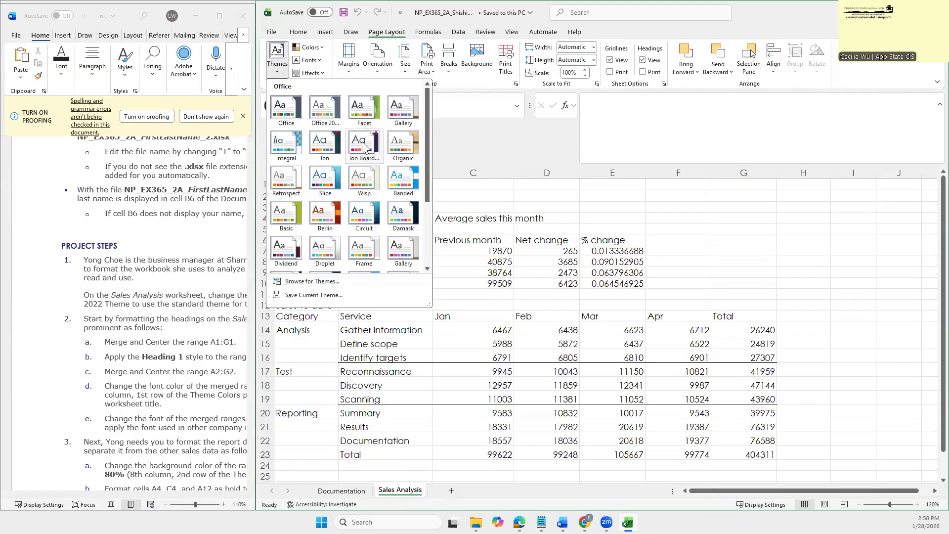
{"action": "left_click", "coordinate": [328, 109]}
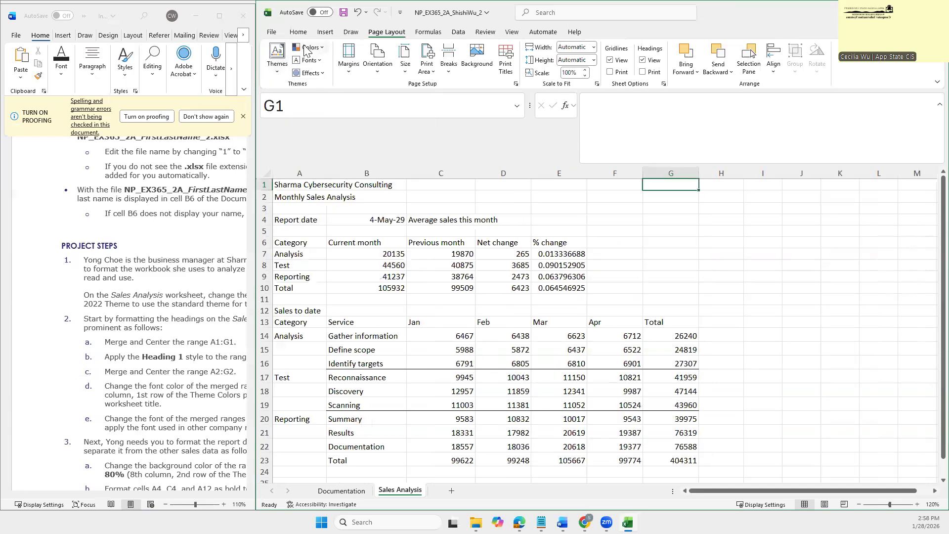
{"action": "left_click", "coordinate": [276, 59]}
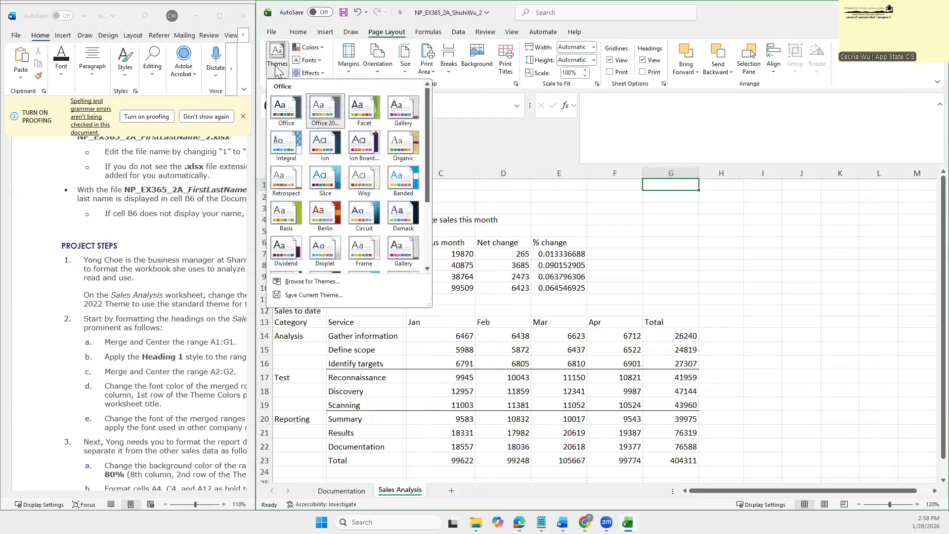
{"action": "left_click", "coordinate": [327, 115]}
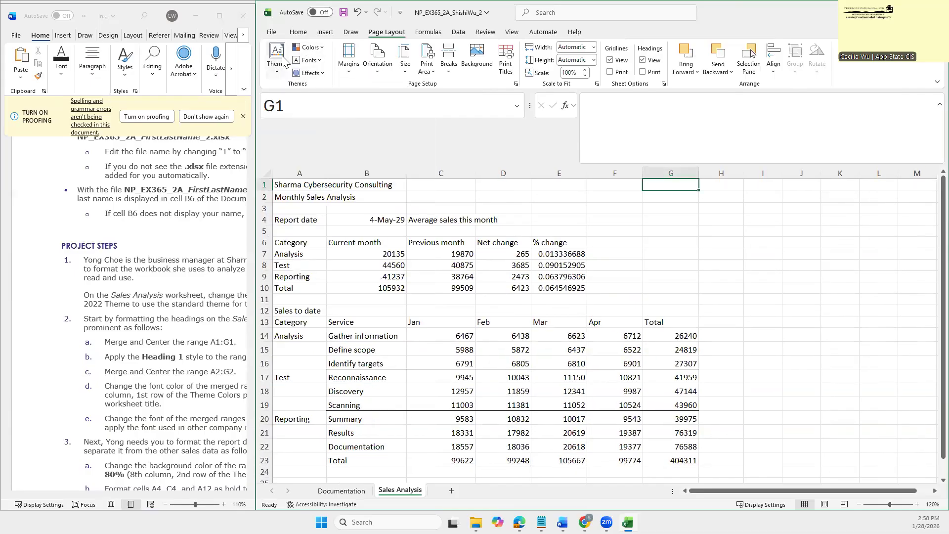
Step: Try the Ion theme on the workbook and switch back to the Office 2013-2022 theme
{"action": "left_click", "coordinate": [283, 60]}
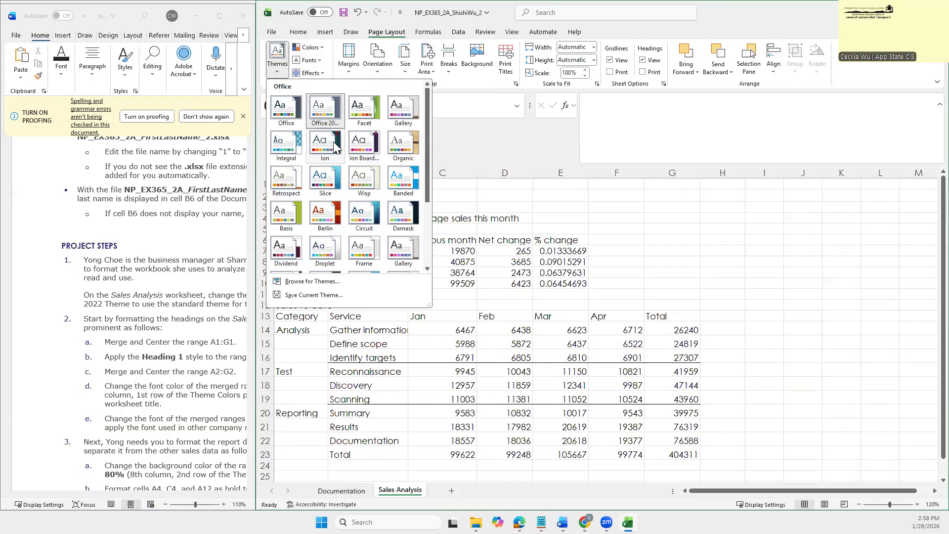
{"action": "left_click", "coordinate": [330, 140]}
{"action": "left_click", "coordinate": [307, 48]}
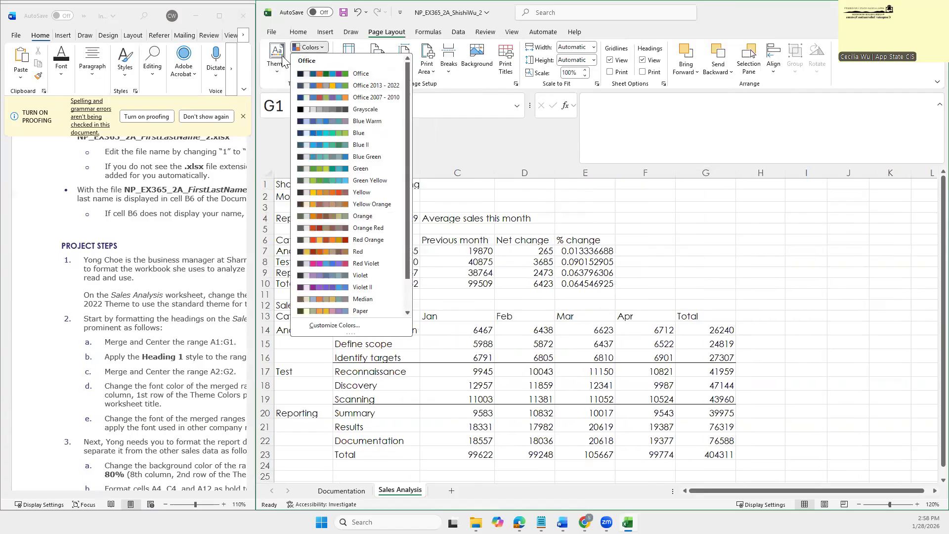
{"action": "left_click", "coordinate": [280, 59]}
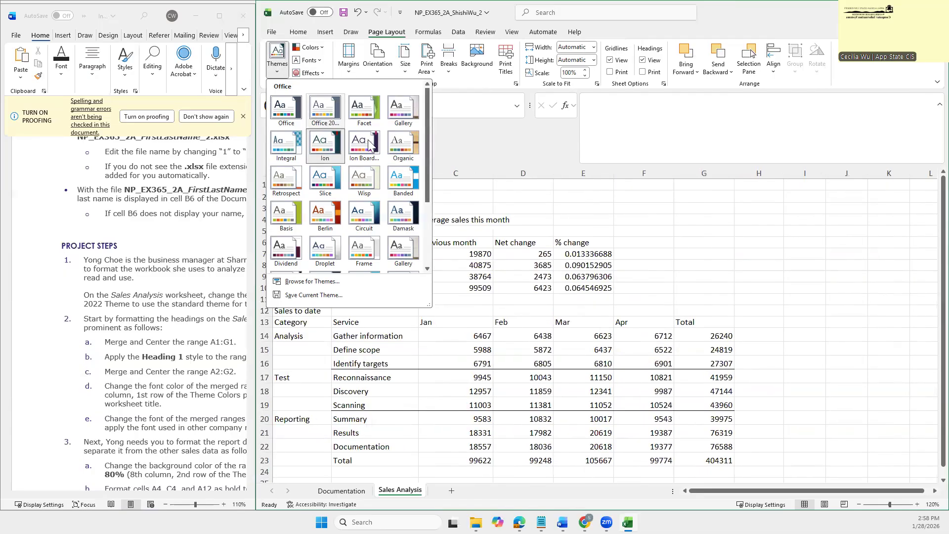
{"action": "left_click", "coordinate": [324, 113]}
Step: Widen the instructions window until its full text lines fit, and reapply the Office 2013-2022 theme to the workbook
{"action": "mouse_move", "coordinate": [255, 114]}
{"action": "left_click_drag", "start_coordinate": [256, 114], "coordinate": [448, 115]}
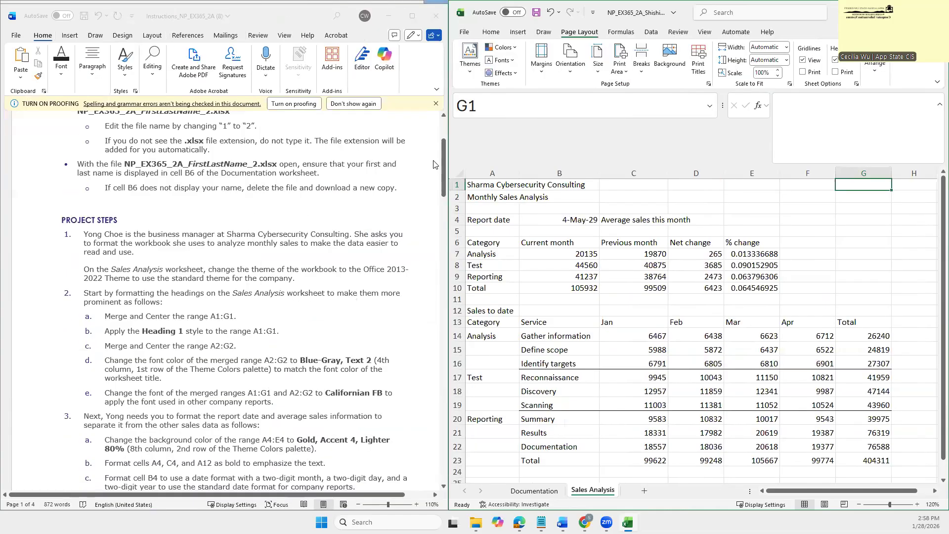
{"action": "mouse_move", "coordinate": [445, 169]}
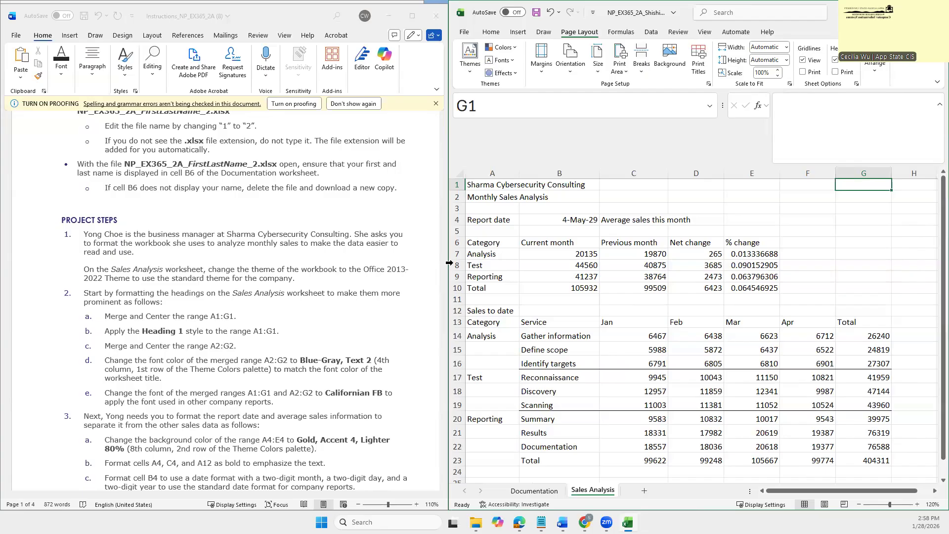
{"action": "left_click", "coordinate": [472, 62]}
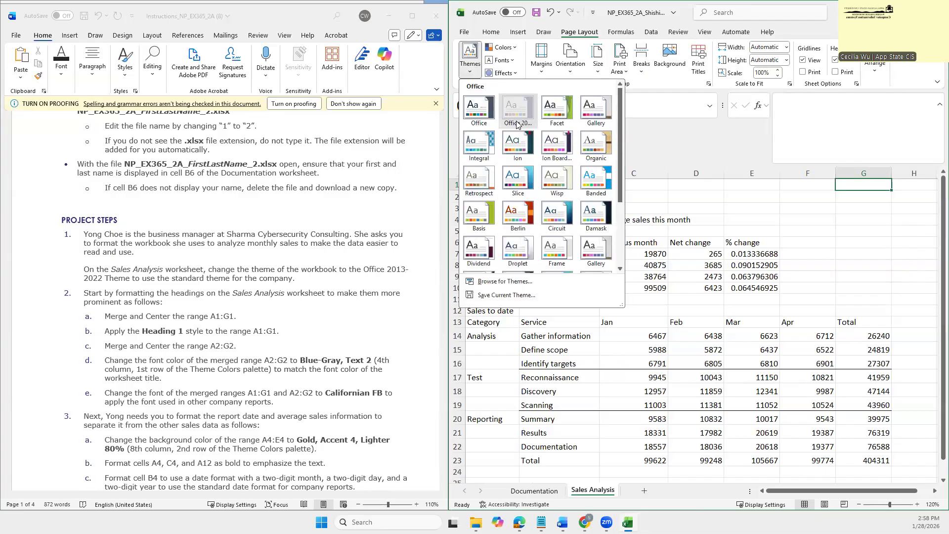
{"action": "left_click", "coordinate": [517, 123]}
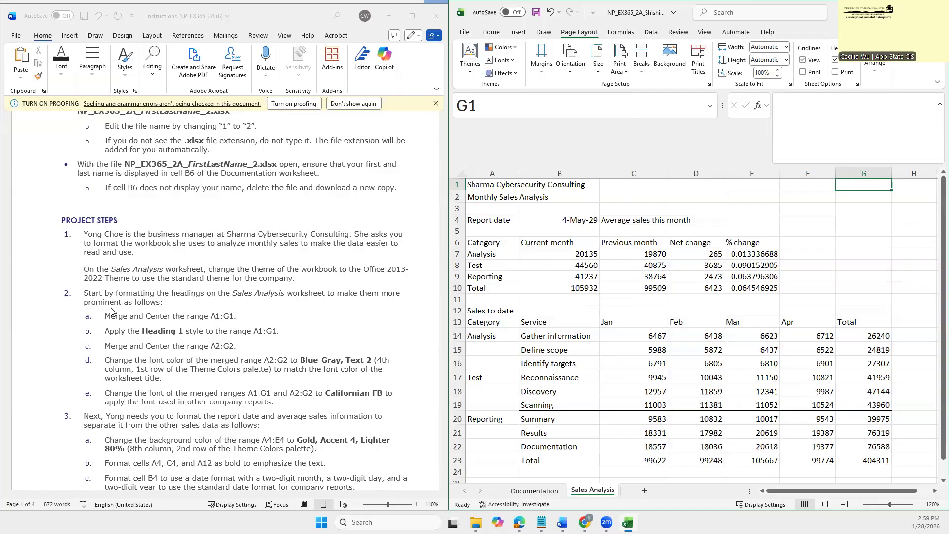
Step: Merge and center the worksheet title across the range A1:G1
{"action": "scroll", "coordinate": [79, 306], "scroll_direction": "down", "scroll_amount": 1}
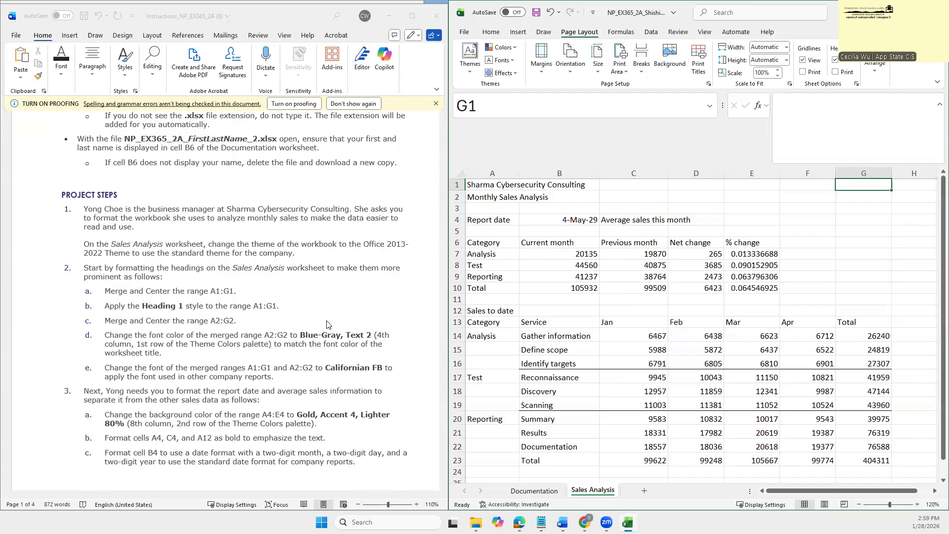
{"action": "left_click", "coordinate": [492, 185]}
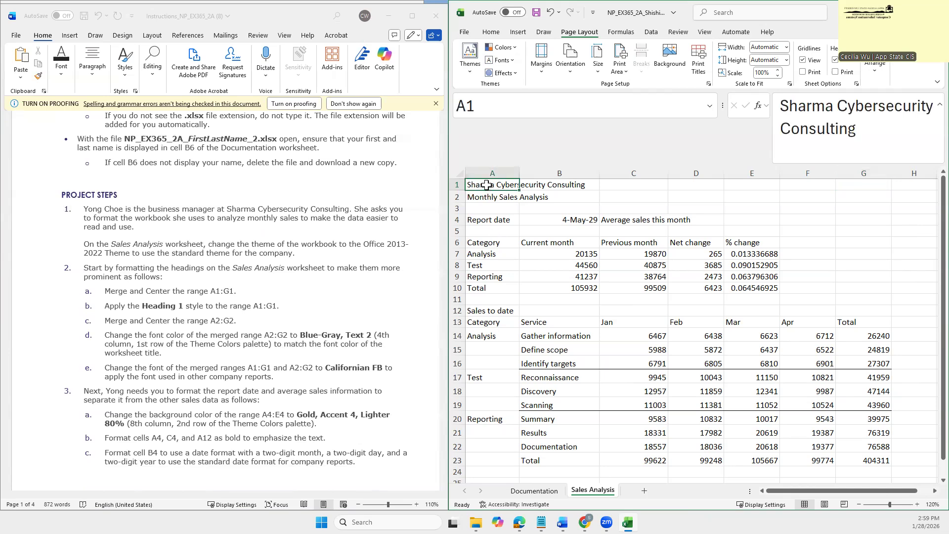
{"action": "left_click_drag", "start_coordinate": [486, 185], "coordinate": [851, 185]}
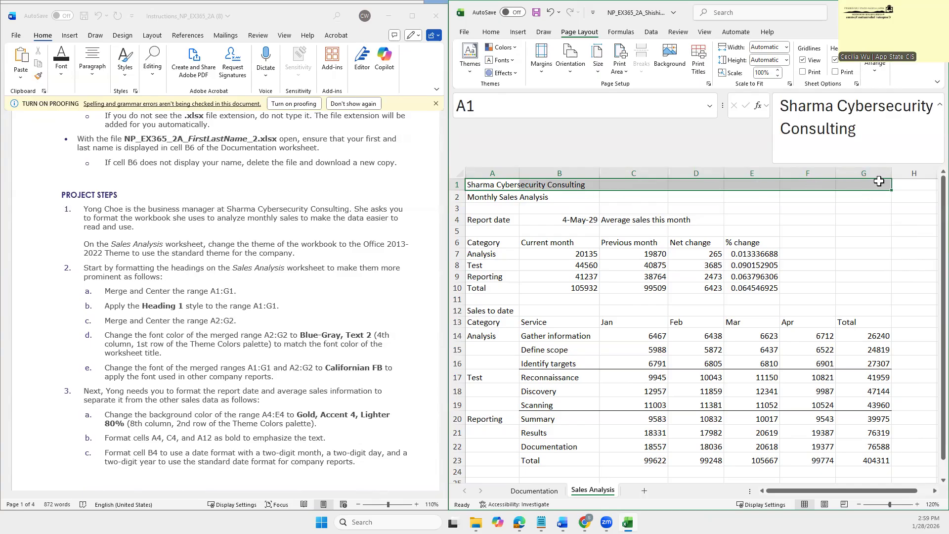
{"action": "left_click", "coordinate": [492, 32]}
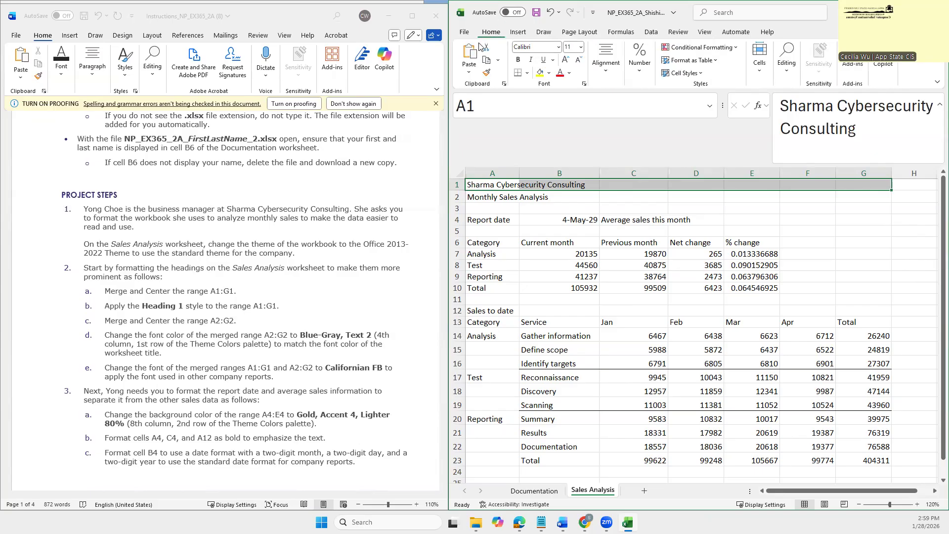
{"action": "mouse_move", "coordinate": [447, 40]}
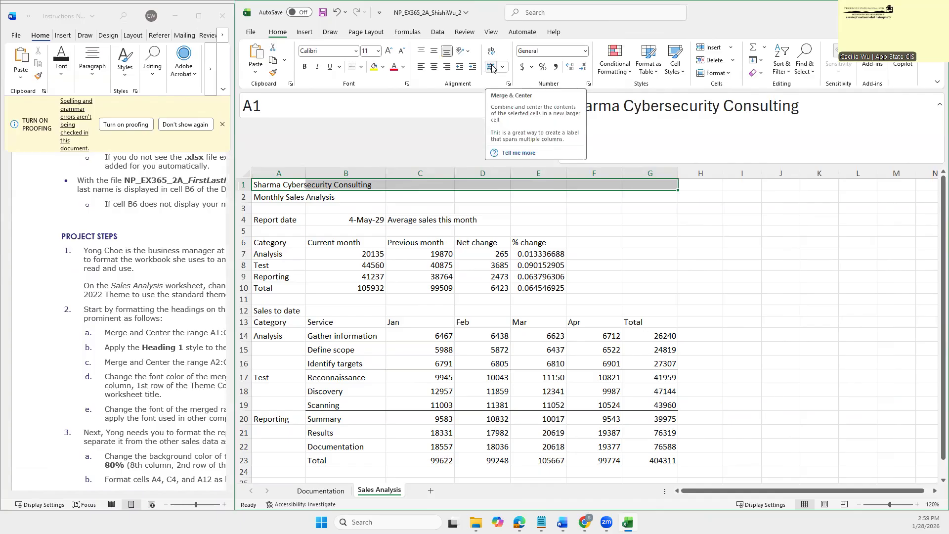
{"action": "left_click", "coordinate": [491, 68]}
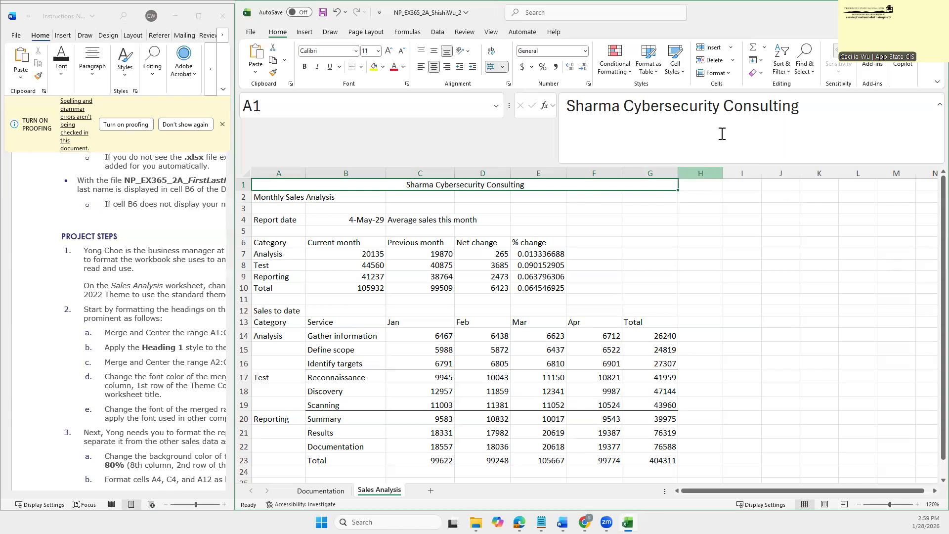
Step: Widen the instructions window to about half the screen and apply the Heading 1 cell style to the merged range A1:G1
{"action": "left_click_drag", "start_coordinate": [233, 132], "coordinate": [480, 207]}
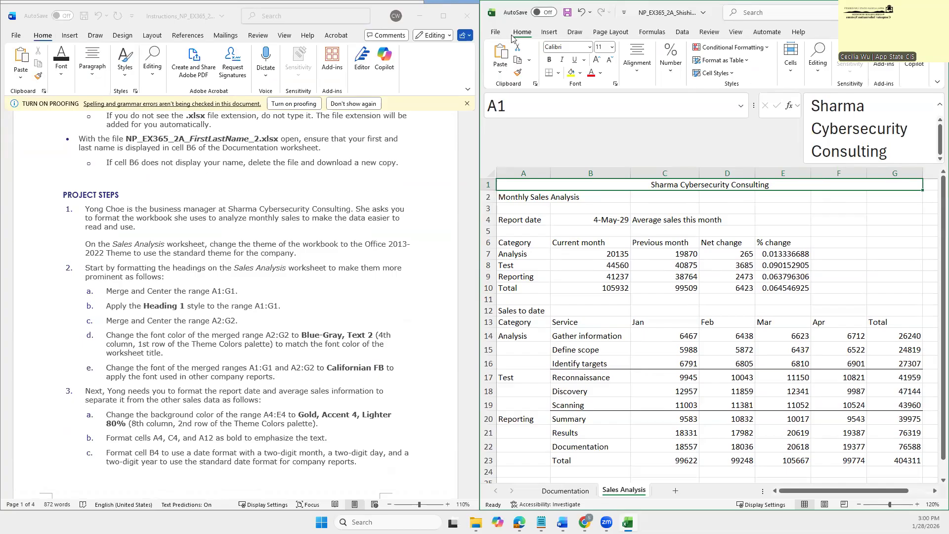
{"action": "left_click", "coordinate": [726, 74]}
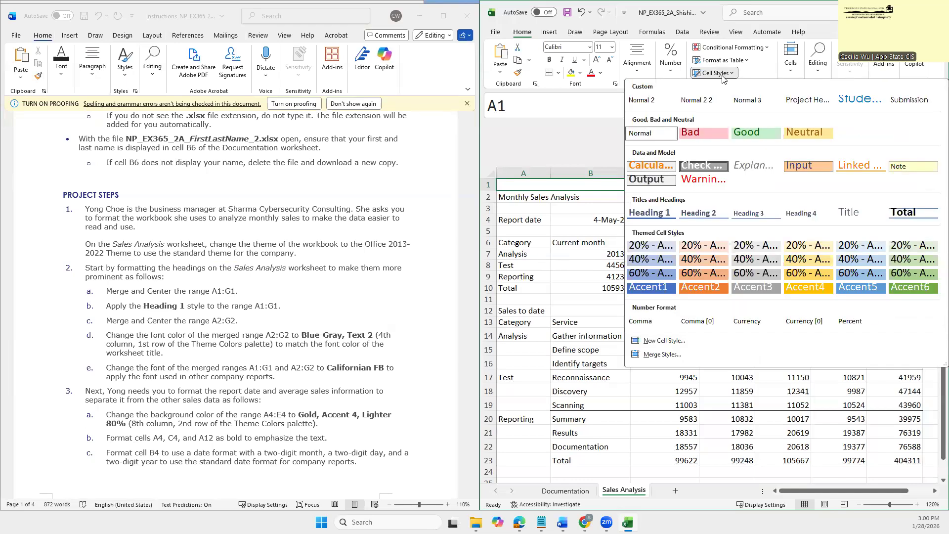
{"action": "left_click", "coordinate": [647, 216]}
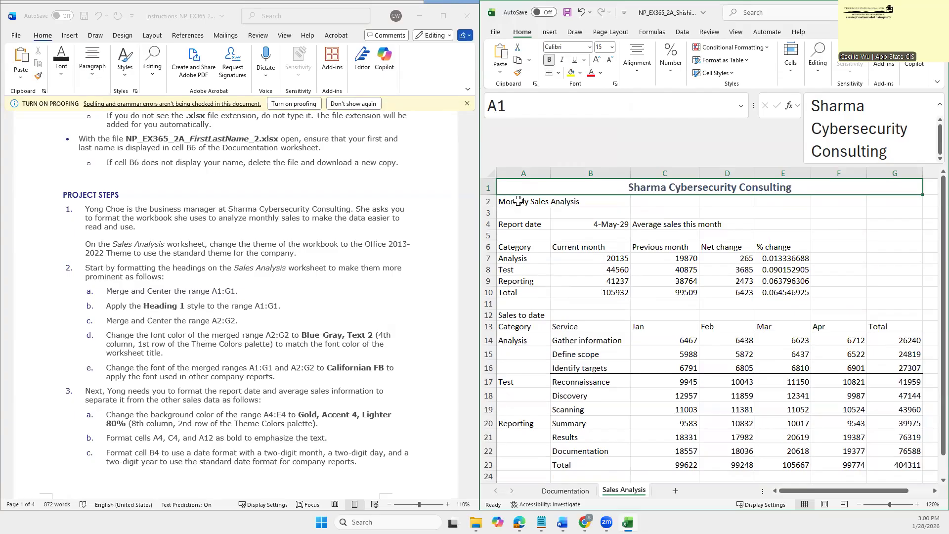
Step: Merge and center the Monthly Sales Analysis subtitle across the range A2:G2
{"action": "left_click_drag", "start_coordinate": [510, 203], "coordinate": [895, 198]}
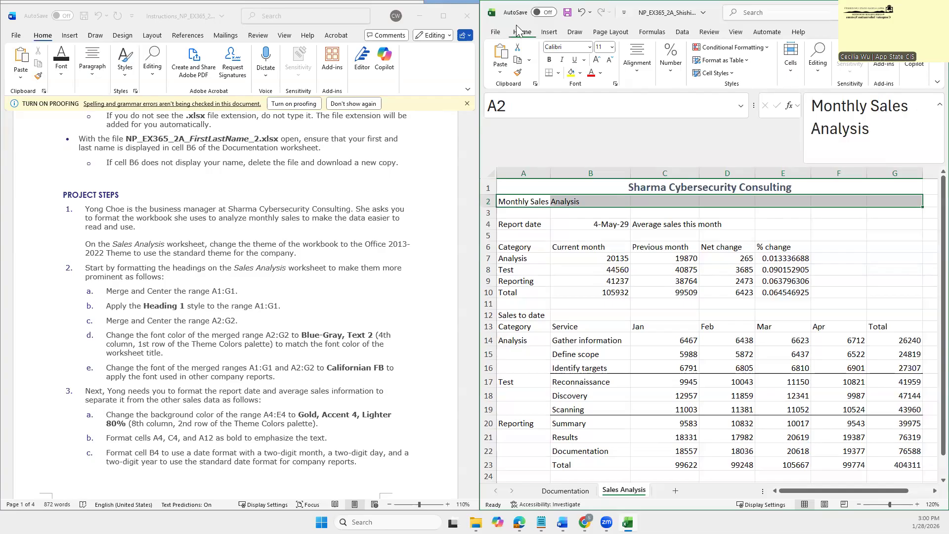
{"action": "mouse_move", "coordinate": [477, 60]}
{"action": "left_click_drag", "start_coordinate": [477, 59], "coordinate": [255, 78]}
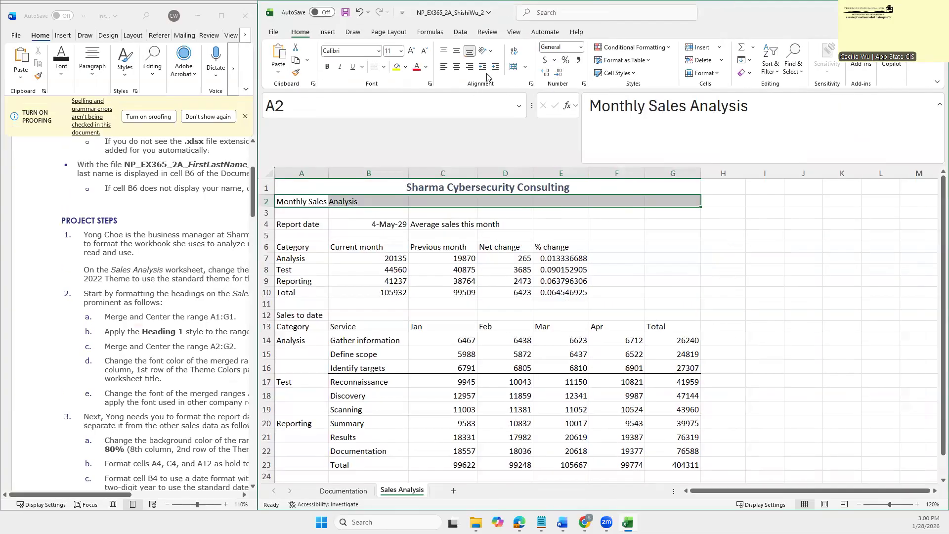
{"action": "left_click", "coordinate": [513, 69]}
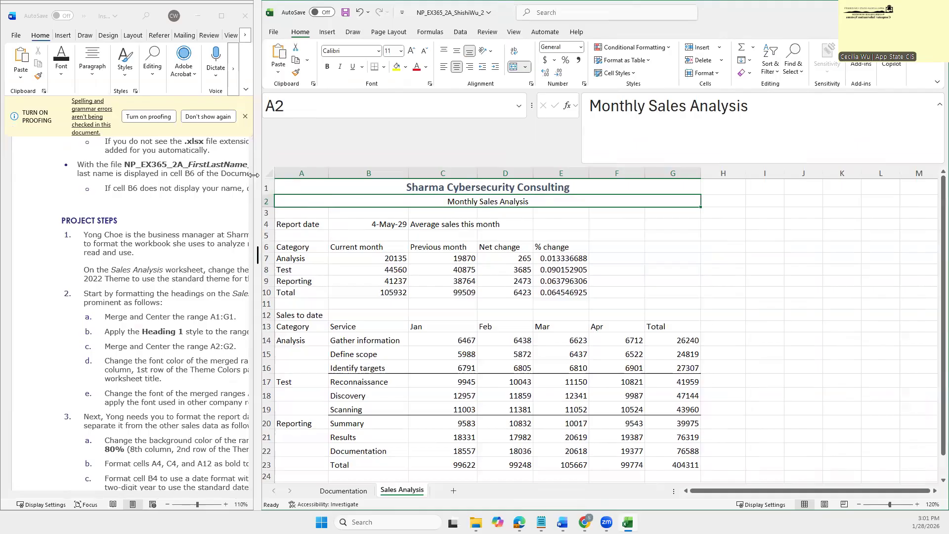
Step: Make the instructions fully readable again and set the font color of the merged range A2:G2 to Blue-Gray, Text 2
{"action": "left_click_drag", "start_coordinate": [254, 175], "coordinate": [429, 175]}
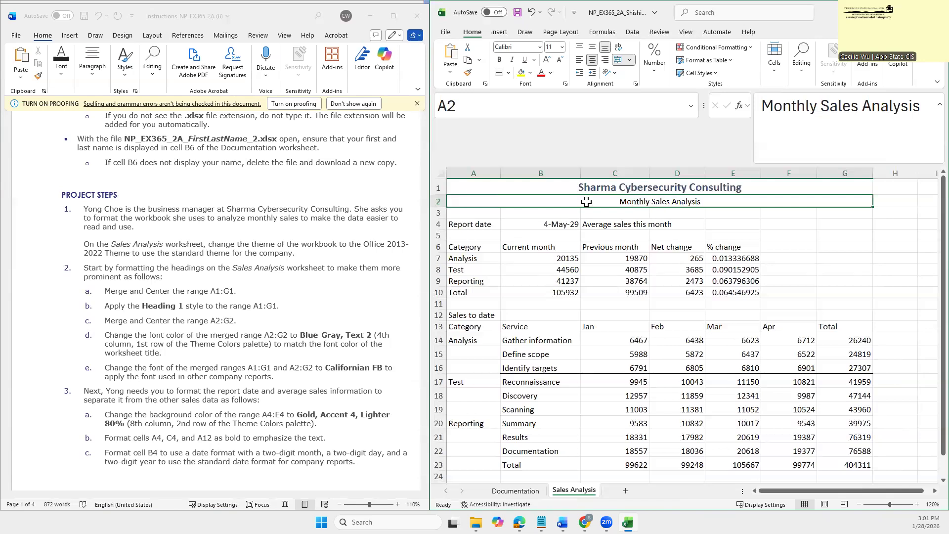
{"action": "left_click", "coordinate": [542, 74]}
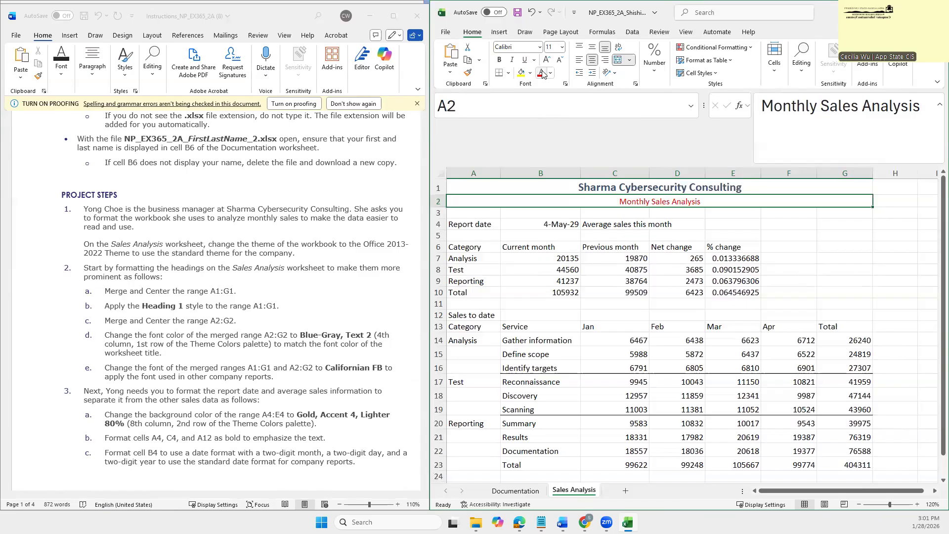
{"action": "left_click", "coordinate": [550, 73]}
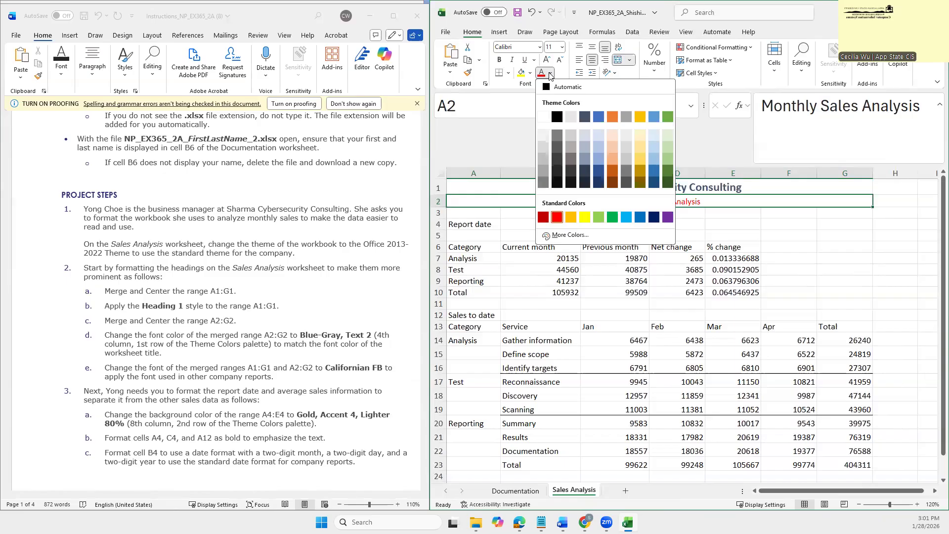
{"action": "left_click", "coordinate": [584, 117]}
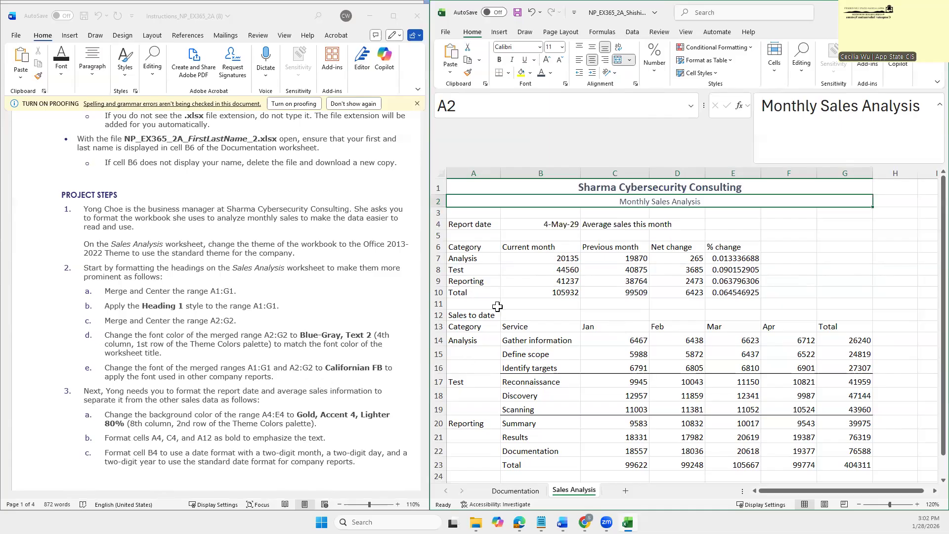
Step: Change the font of the merged ranges A1:G1 and A2:G2 to Californian FB
{"action": "left_click", "coordinate": [535, 188]}
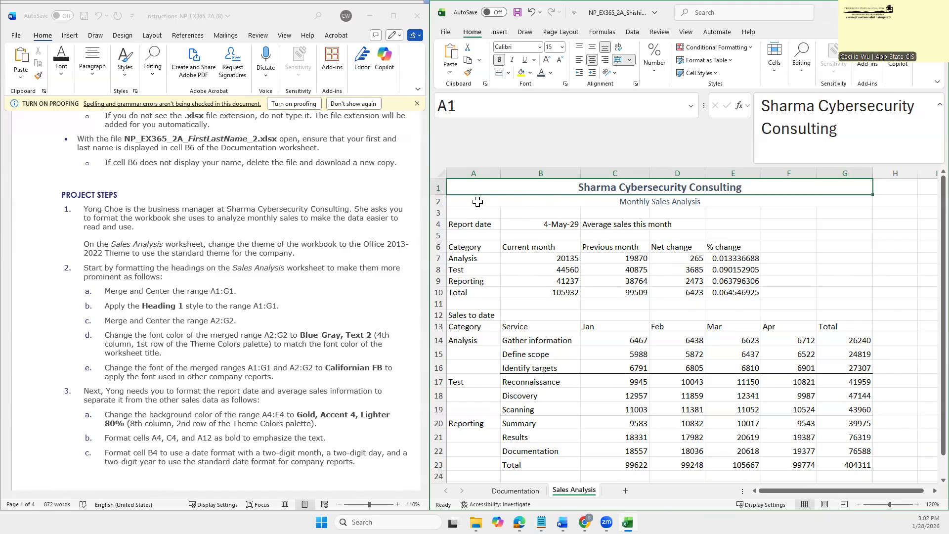
{"action": "left_click", "coordinate": [627, 201], "text": "ctrl"}
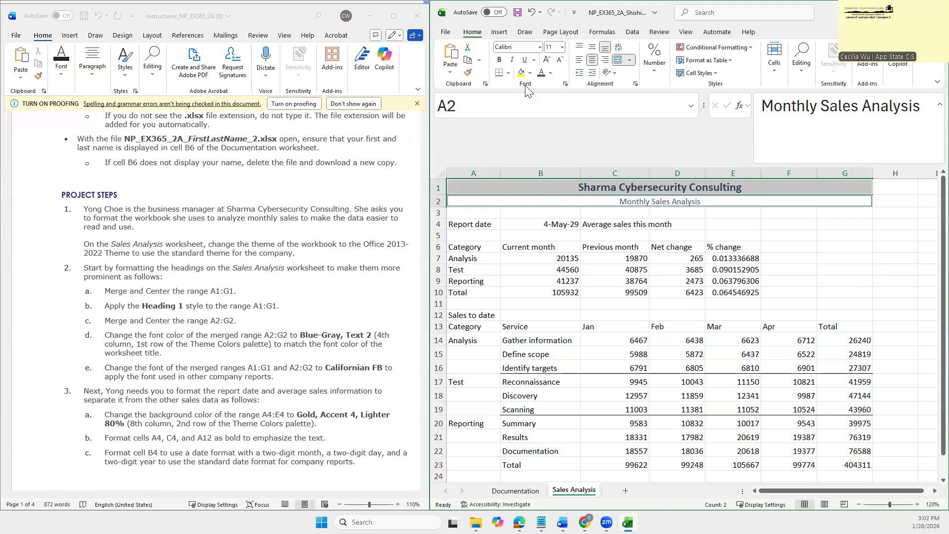
{"action": "left_click", "coordinate": [518, 46]}
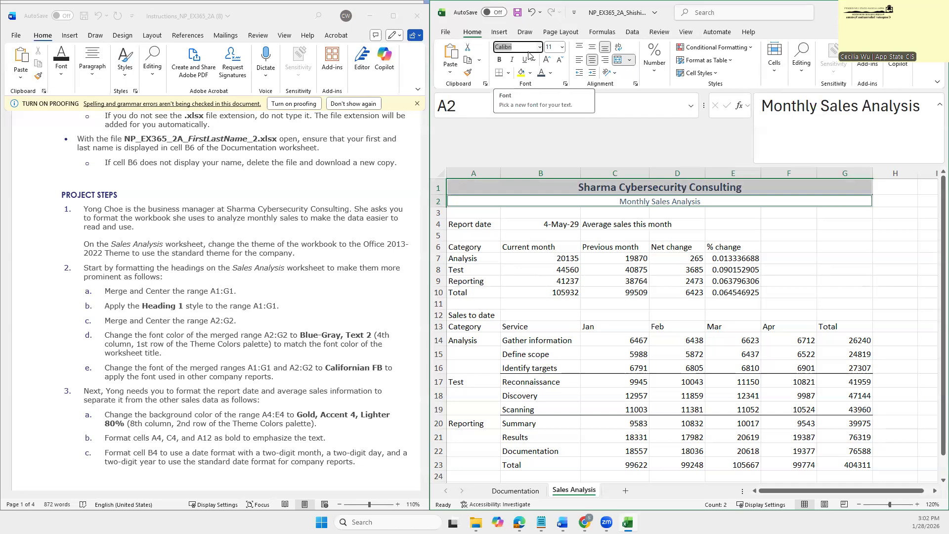
{"action": "key", "text": "Down"}
{"action": "left_click_drag", "start_coordinate": [527, 47], "coordinate": [502, 47]}
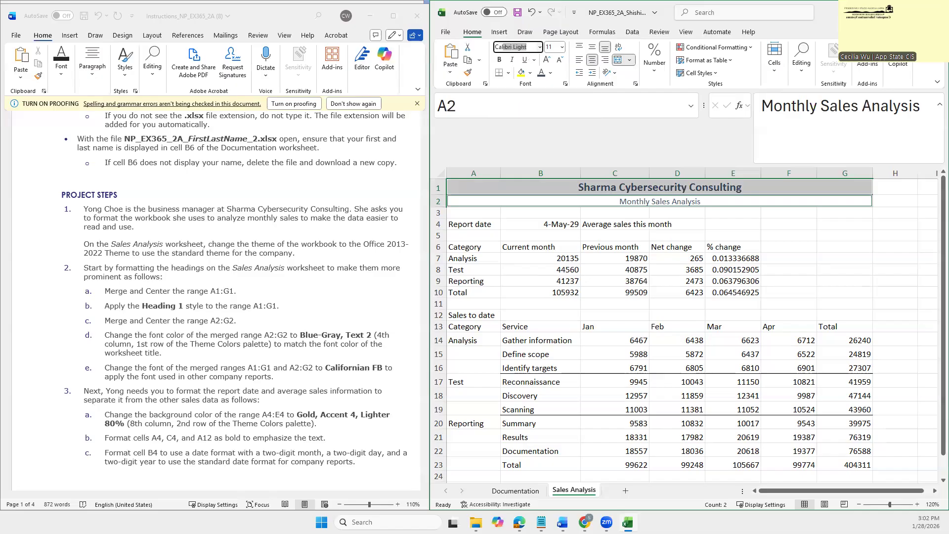
{"action": "type", "text": "lif"}
{"action": "left_click_drag", "start_coordinate": [511, 47], "coordinate": [533, 50]}
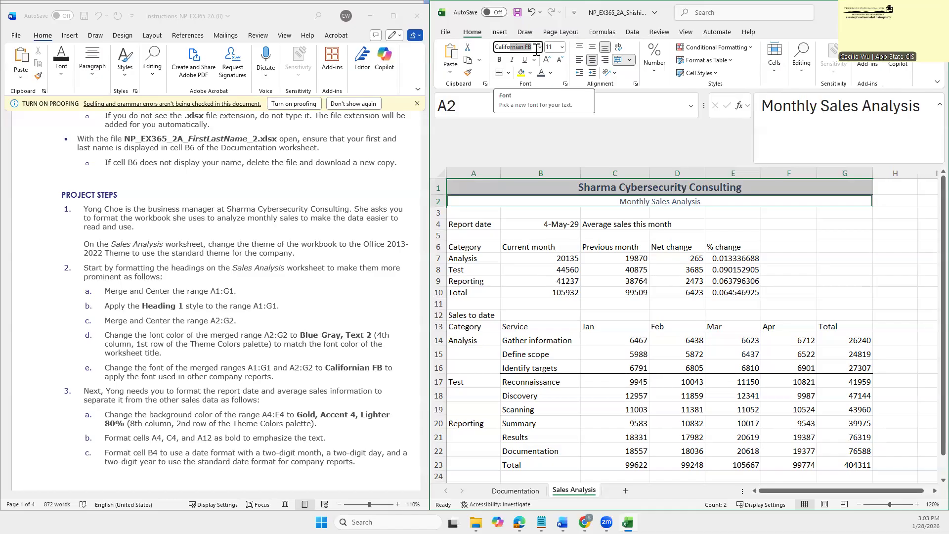
{"action": "key", "text": "Return"}
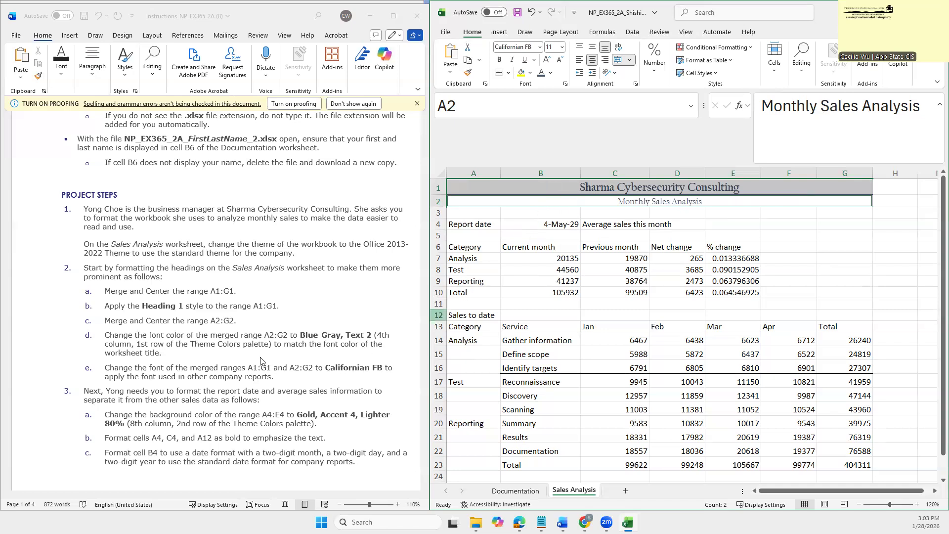
Step: Set the background color of the range A4:E4 to Gold, Accent 4, Lighter 80%
{"action": "scroll", "coordinate": [244, 381], "scroll_direction": "down", "scroll_amount": 2}
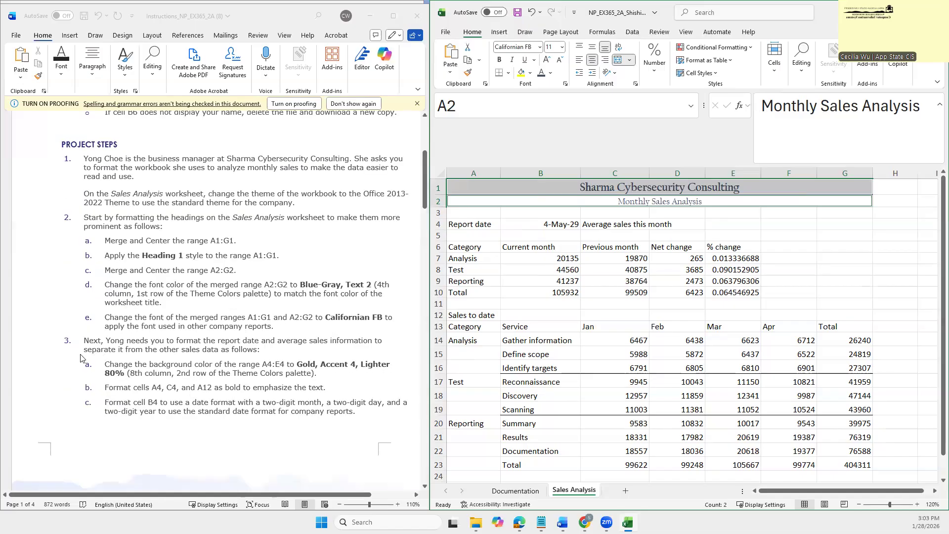
{"action": "scroll", "coordinate": [84, 327], "scroll_direction": "down", "scroll_amount": 1}
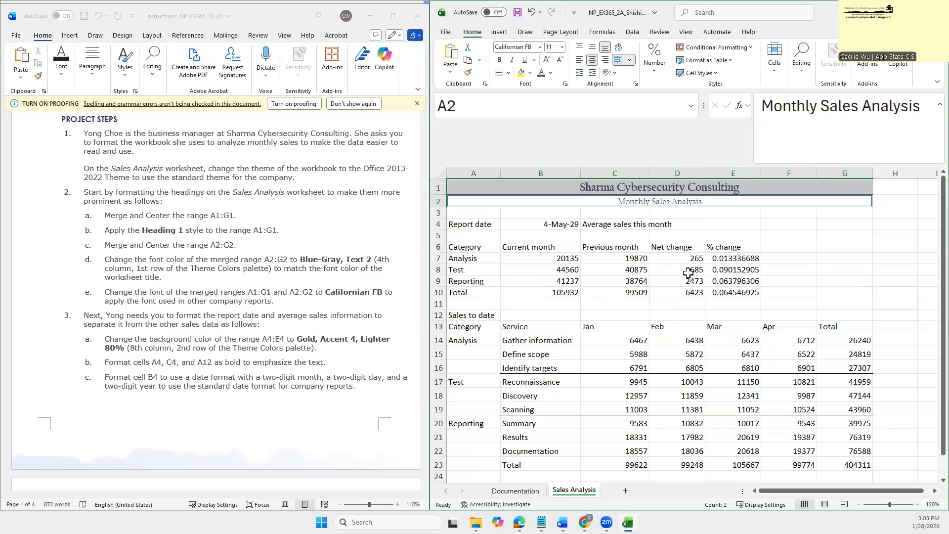
{"action": "left_click", "coordinate": [460, 226]}
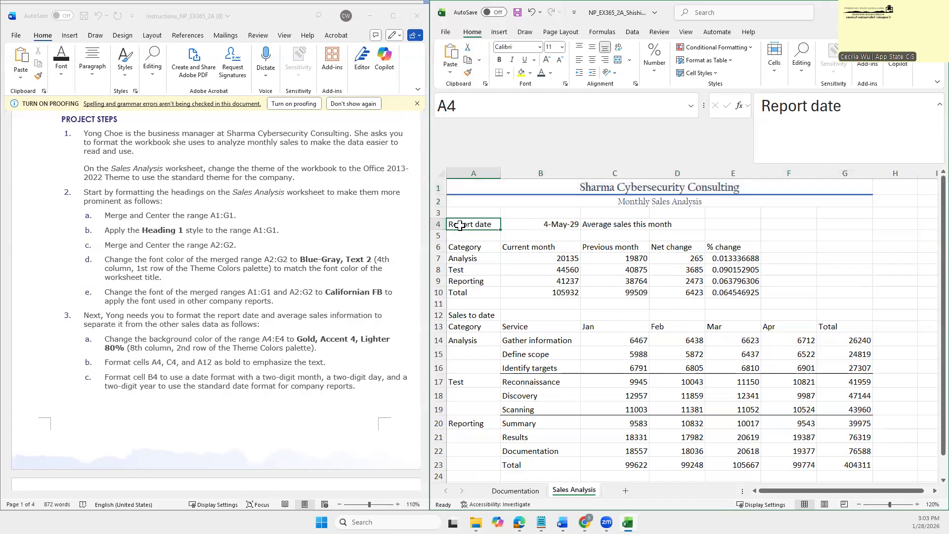
{"action": "left_click_drag", "start_coordinate": [459, 226], "coordinate": [714, 221]}
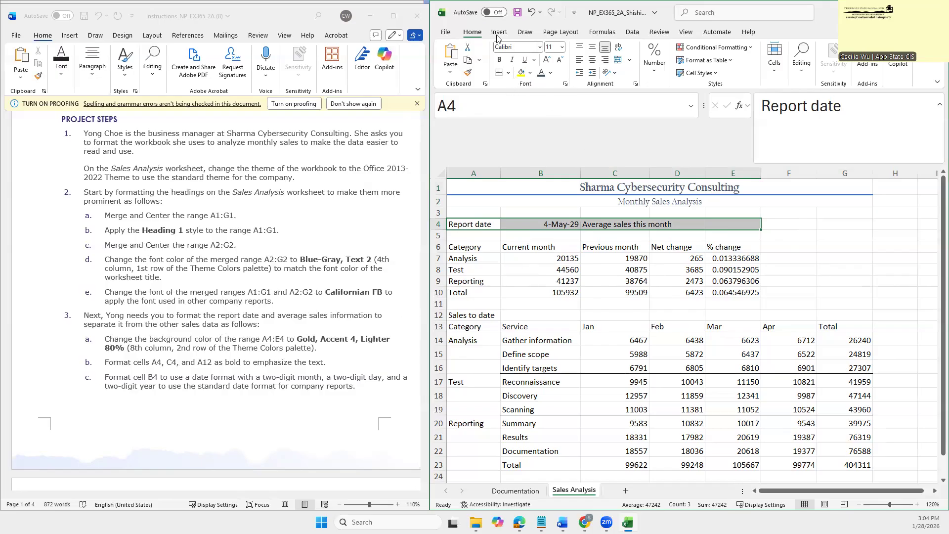
{"action": "left_click", "coordinate": [530, 74]}
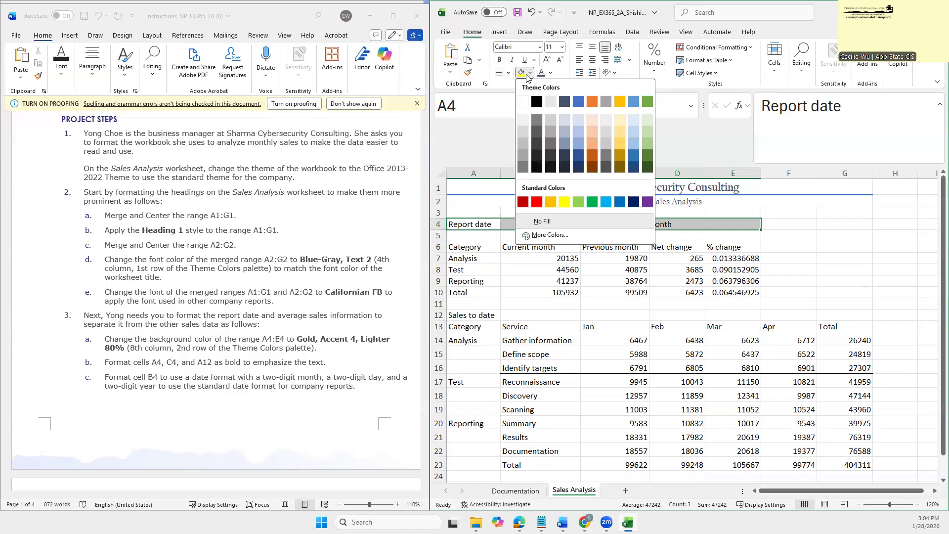
{"action": "left_click", "coordinate": [619, 121]}
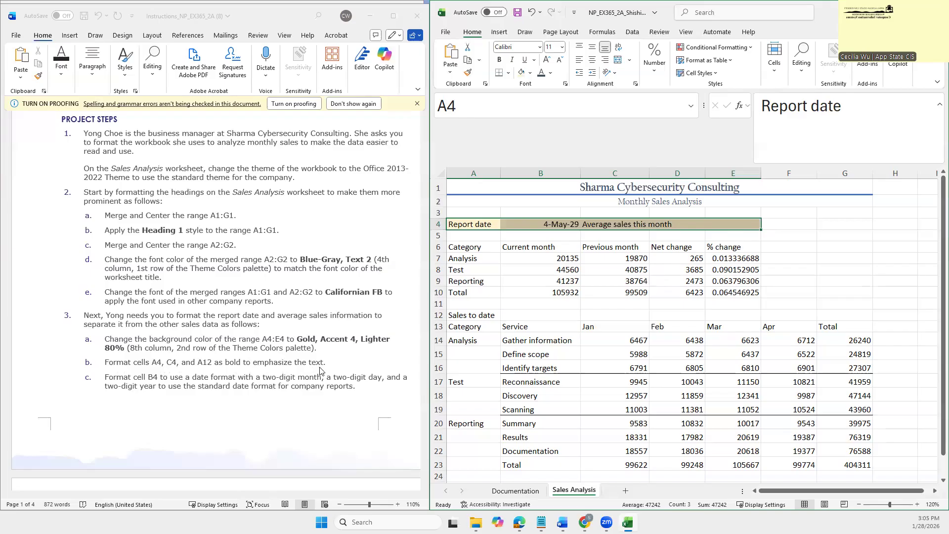
{"action": "left_click", "coordinate": [556, 250]}
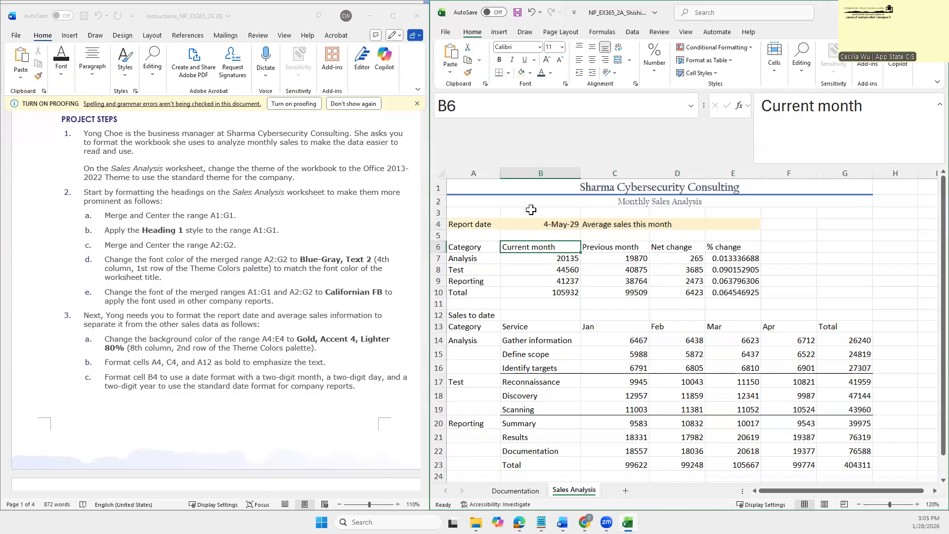
Step: Format the labels in cells A4, C4 and A12 as bold
{"action": "left_click", "coordinate": [471, 226]}
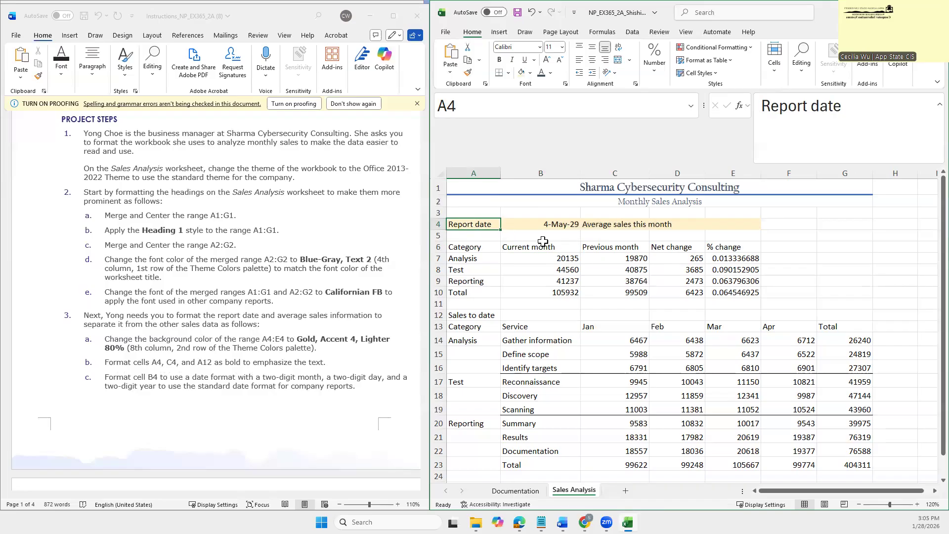
{"action": "left_click", "coordinate": [614, 225], "text": "ctrl"}
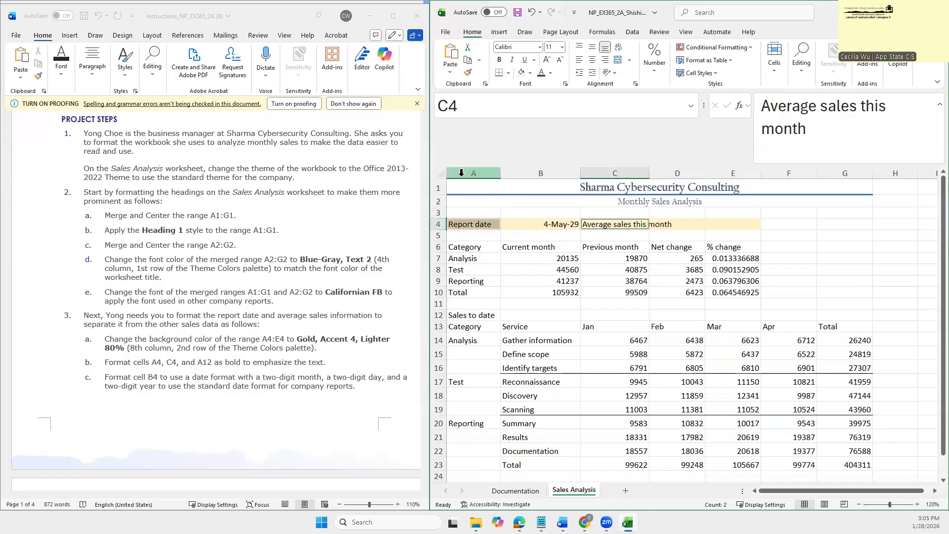
{"action": "left_click", "coordinate": [459, 315], "text": "ctrl"}
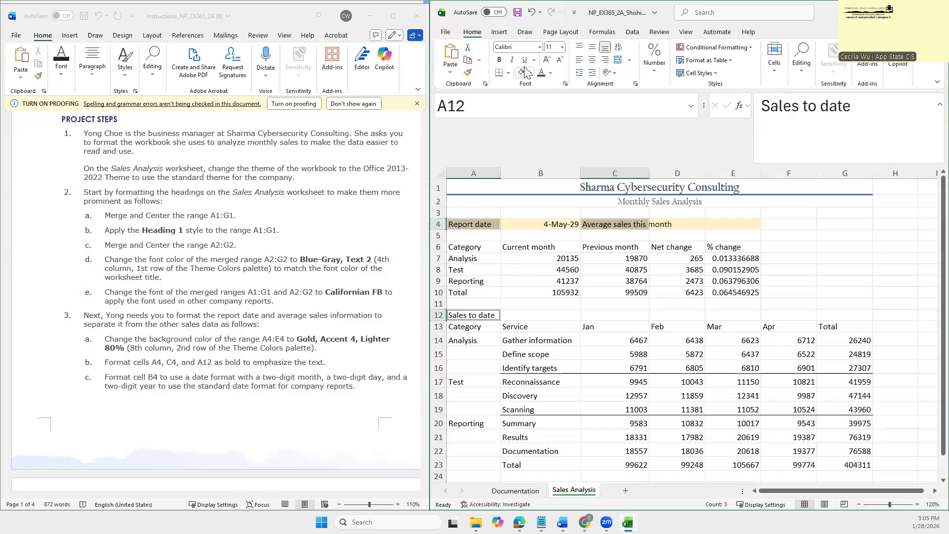
{"action": "left_click", "coordinate": [499, 60]}
{"action": "left_click", "coordinate": [530, 302]}
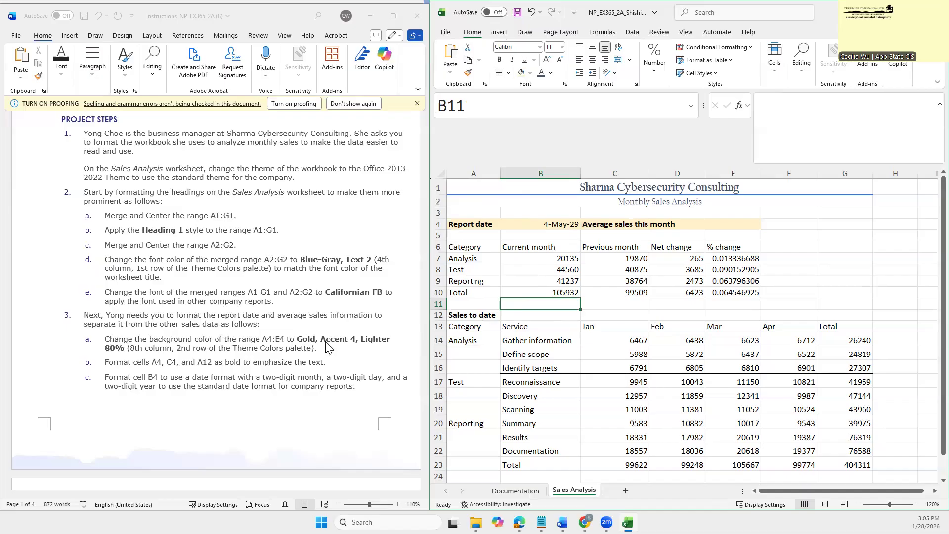
Step: Format the report date in cell B4 with the 03/14/12 date type, using two-digit month, day and year
{"action": "scroll", "coordinate": [325, 346], "scroll_direction": "down", "scroll_amount": 3}
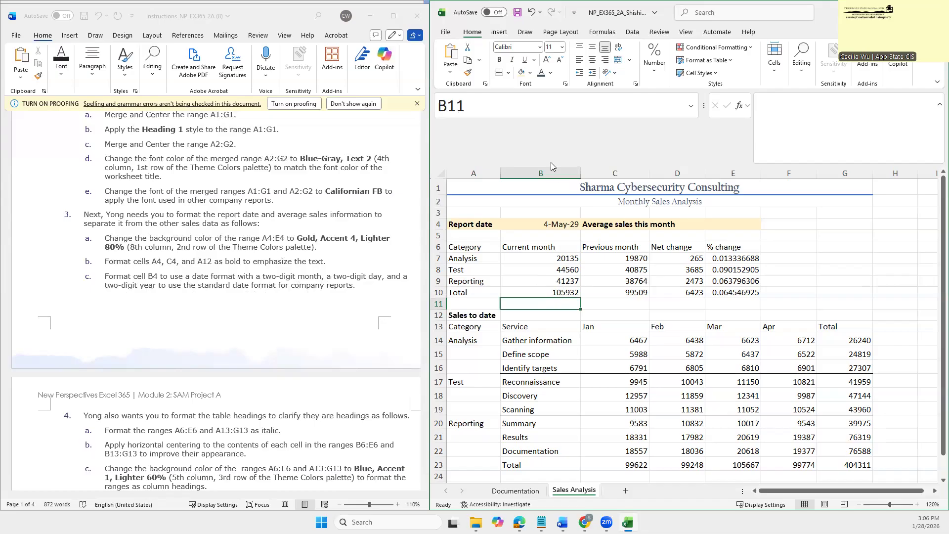
{"action": "left_click", "coordinate": [553, 224]}
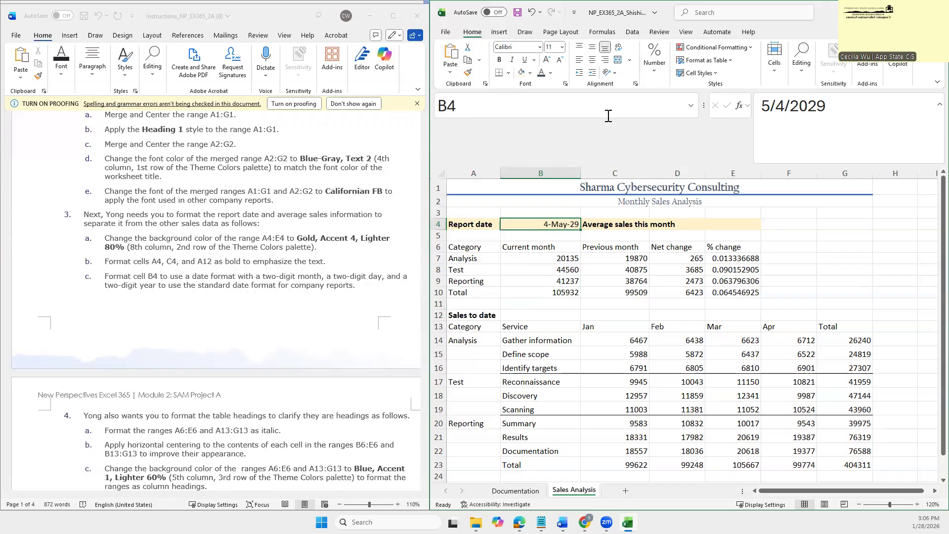
{"action": "mouse_move", "coordinate": [427, 84]}
{"action": "left_click_drag", "start_coordinate": [427, 84], "coordinate": [220, 84]}
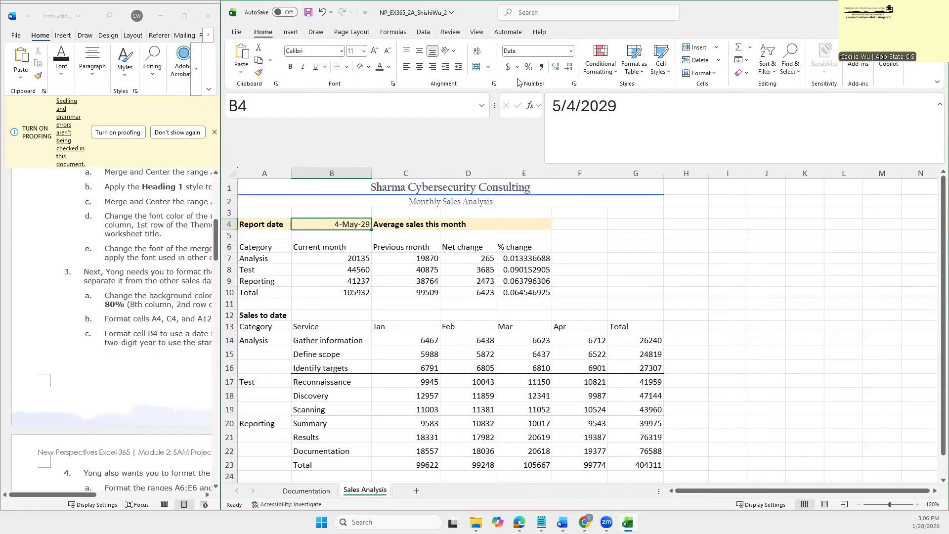
{"action": "left_click", "coordinate": [574, 84]}
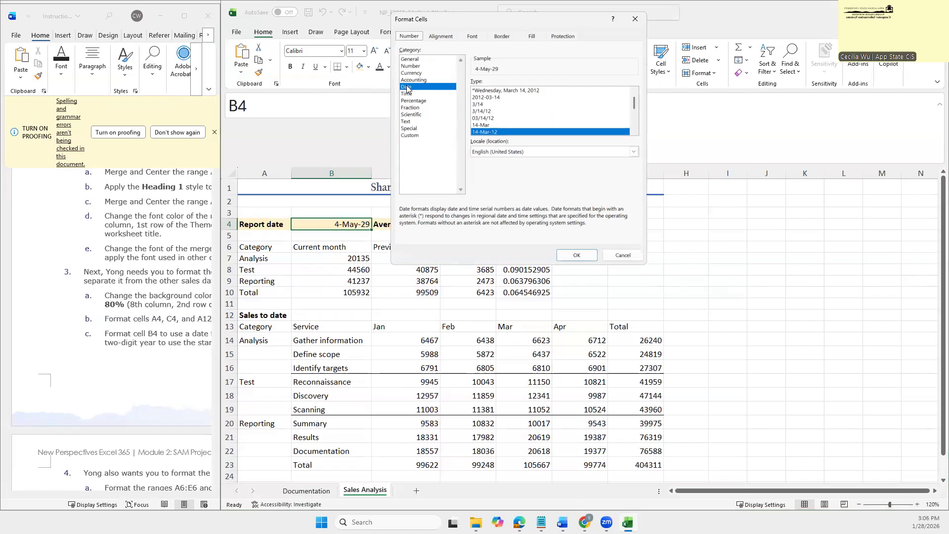
{"action": "left_click", "coordinate": [478, 119]}
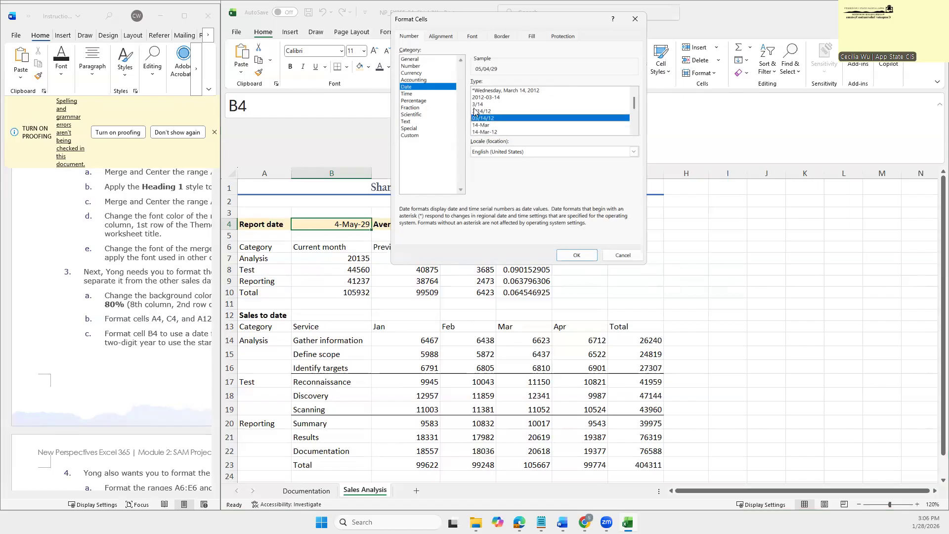
{"action": "left_click", "coordinate": [585, 256]}
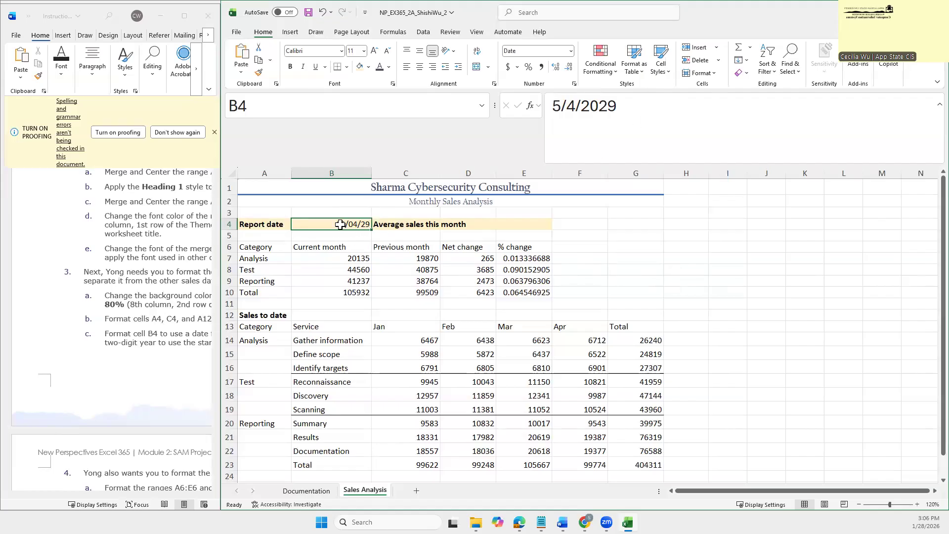
Step: Check the step 4 instructions in a widened instructions window and format the heading ranges A6:E6 and A13:G13 as italic
{"action": "mouse_move", "coordinate": [218, 201]}
{"action": "left_click_drag", "start_coordinate": [220, 203], "coordinate": [396, 201]}
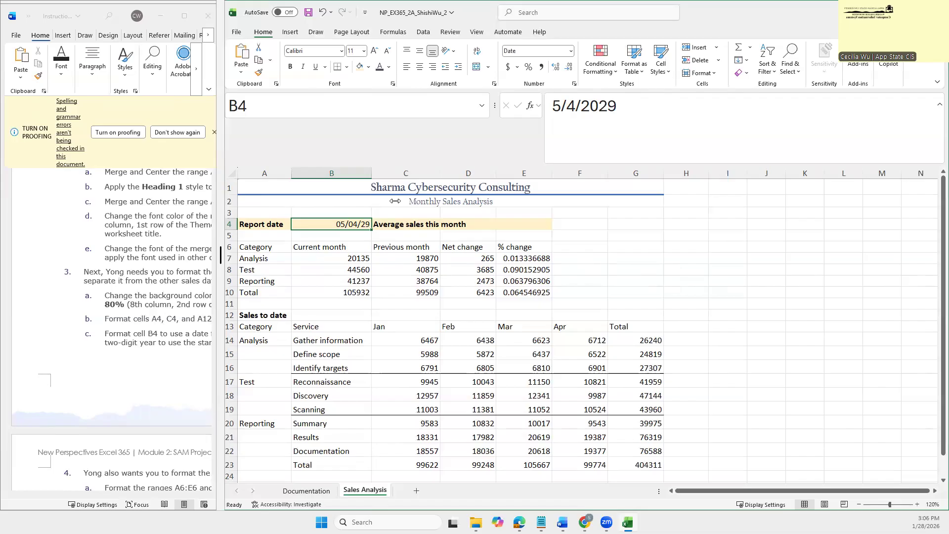
{"action": "left_click", "coordinate": [216, 321]}
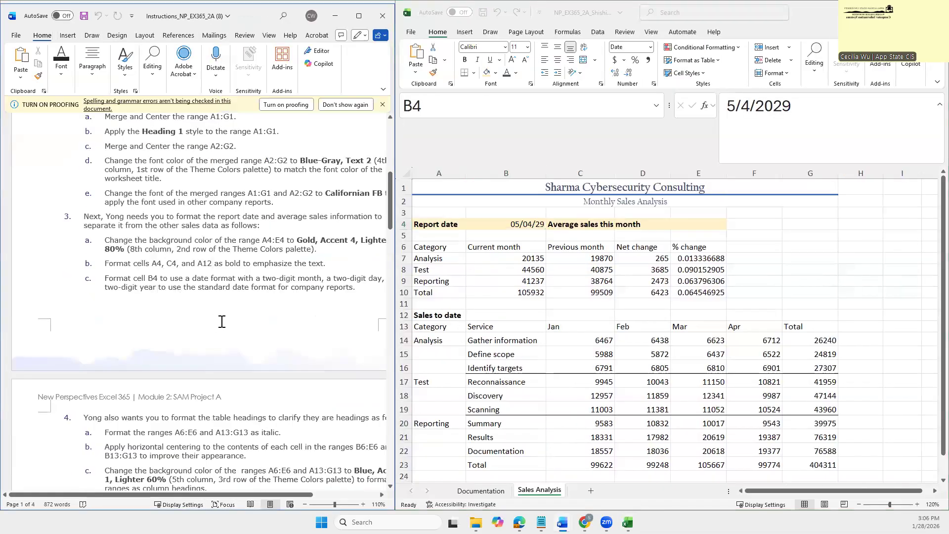
{"action": "scroll", "coordinate": [222, 316], "scroll_direction": "down", "scroll_amount": 1}
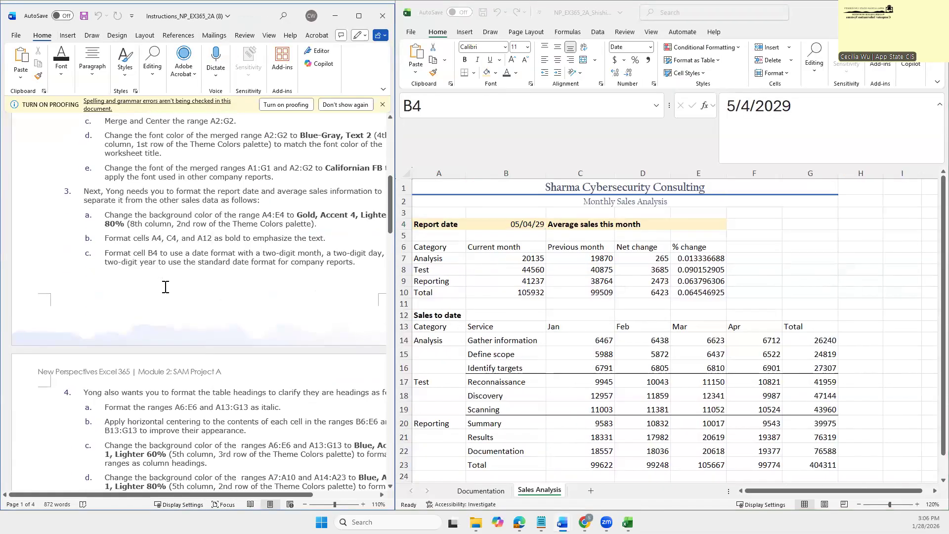
{"action": "scroll", "coordinate": [194, 286], "scroll_direction": "down", "scroll_amount": 4}
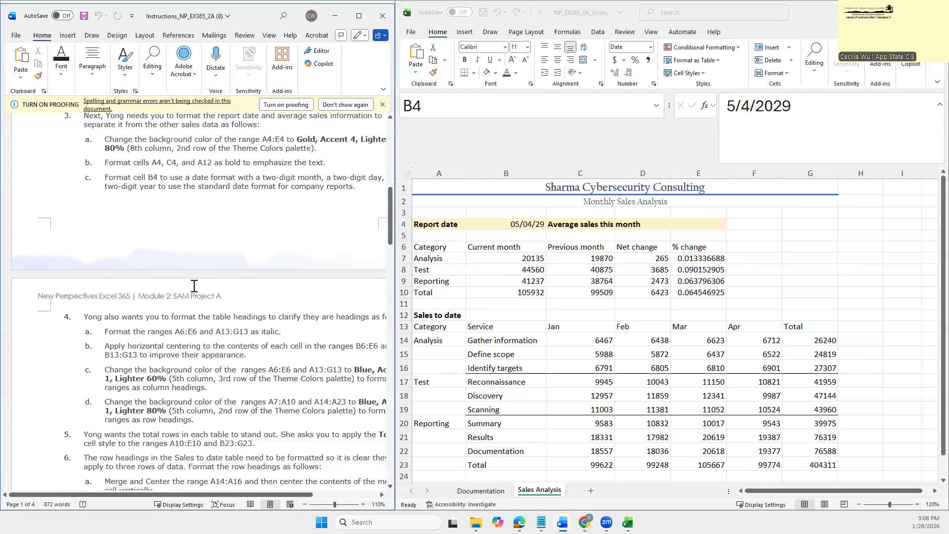
{"action": "left_click_drag", "start_coordinate": [395, 308], "coordinate": [482, 308]}
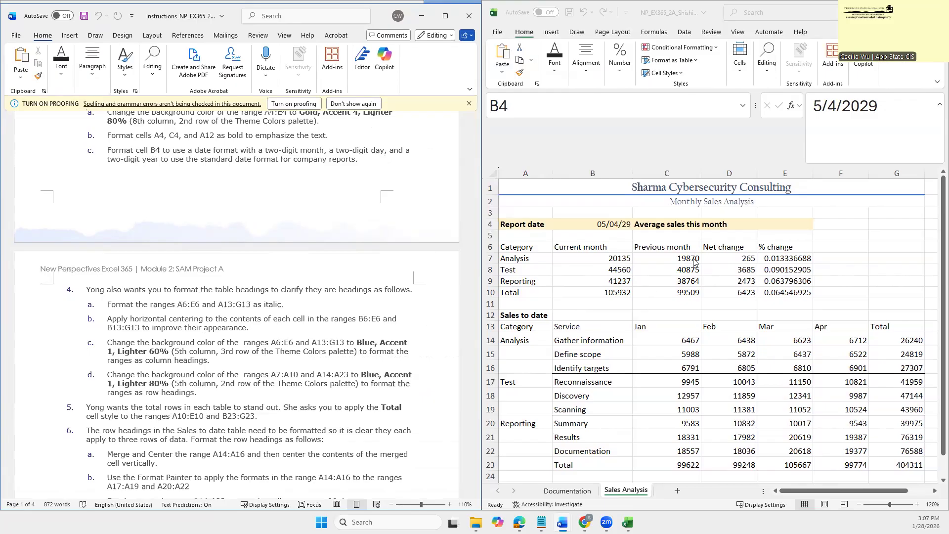
{"action": "left_click", "coordinate": [510, 247]}
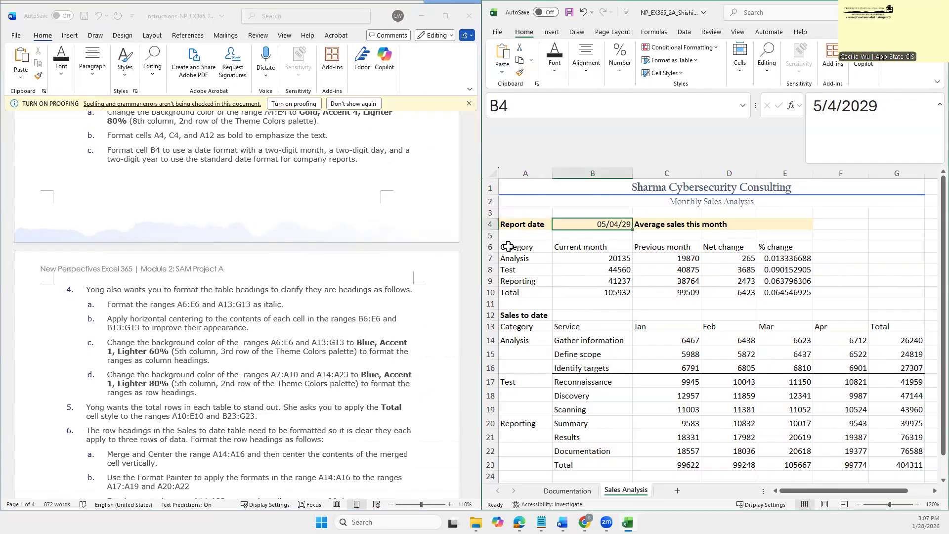
{"action": "left_click", "coordinate": [504, 246]}
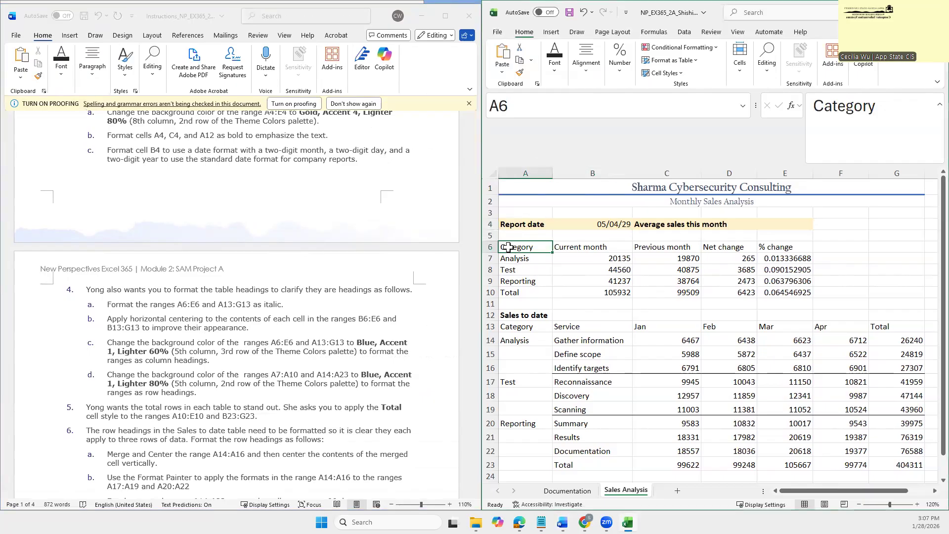
{"action": "left_click_drag", "start_coordinate": [515, 246], "coordinate": [781, 245]}
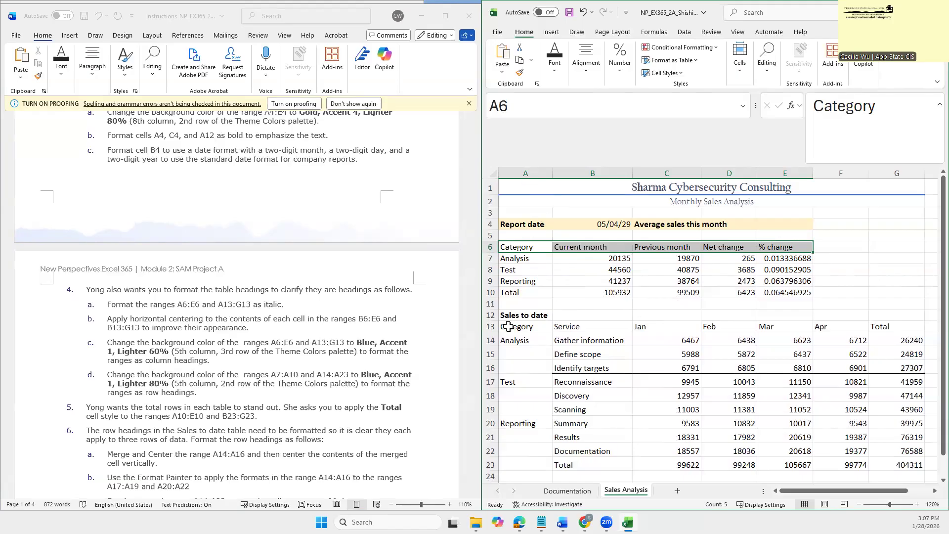
{"action": "left_click_drag", "start_coordinate": [508, 326], "coordinate": [874, 324]}
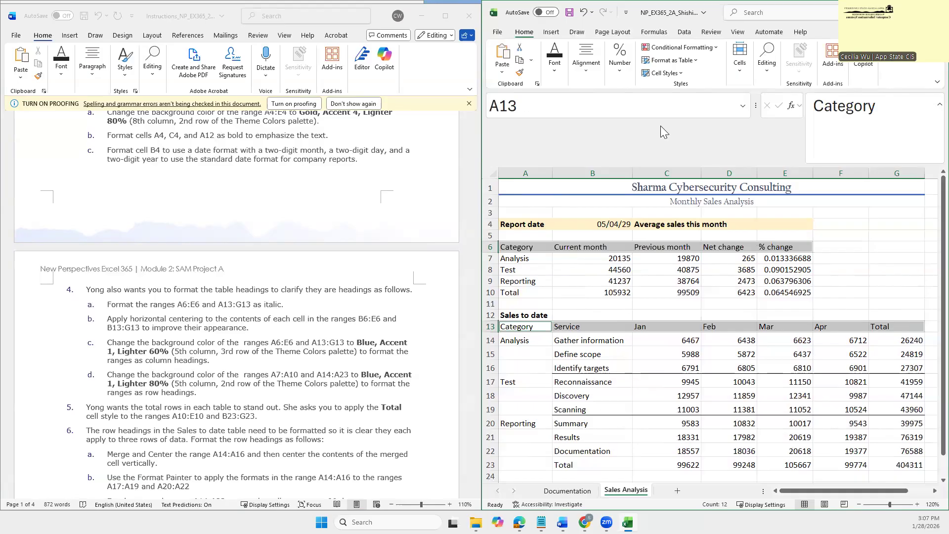
{"action": "mouse_move", "coordinate": [479, 119]}
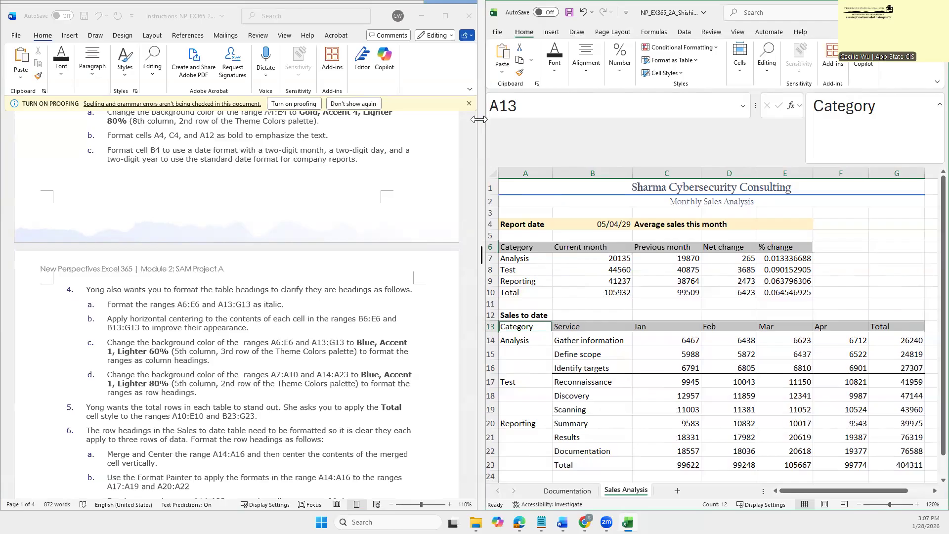
{"action": "left_click_drag", "start_coordinate": [479, 119], "coordinate": [313, 119]}
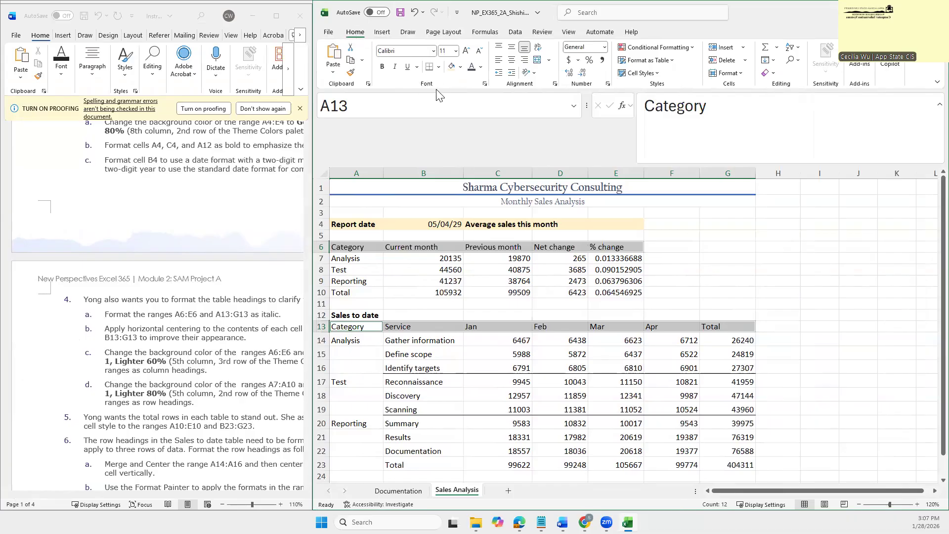
{"action": "left_click", "coordinate": [394, 70]}
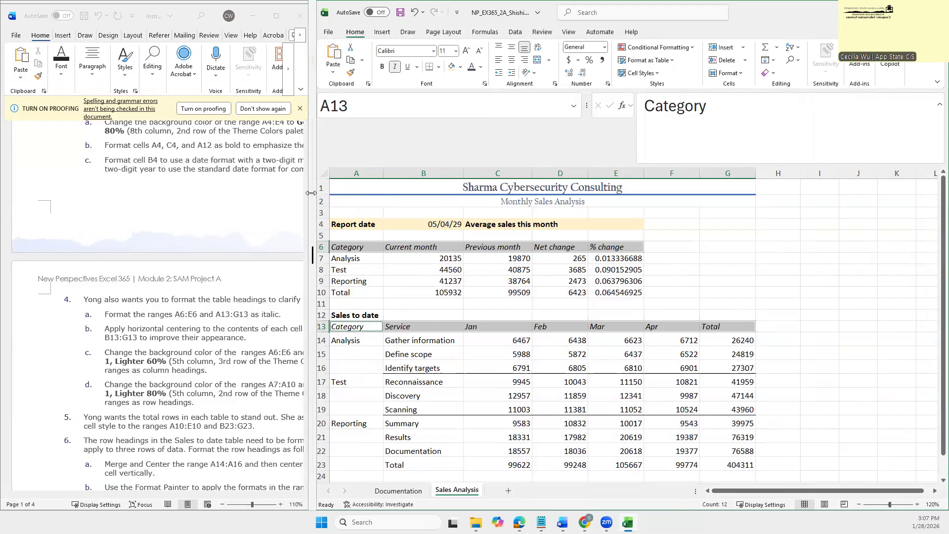
Step: Check the step 4 instructions and center the contents of the heading ranges A6:E6 and A13:G13 horizontally
{"action": "left_click_drag", "start_coordinate": [311, 193], "coordinate": [473, 197]}
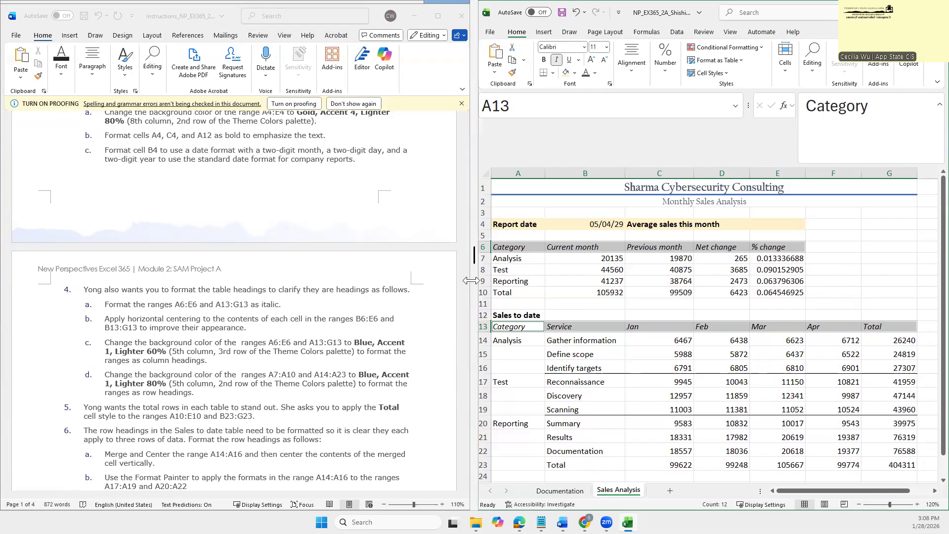
{"action": "left_click_drag", "start_coordinate": [470, 280], "coordinate": [223, 281]}
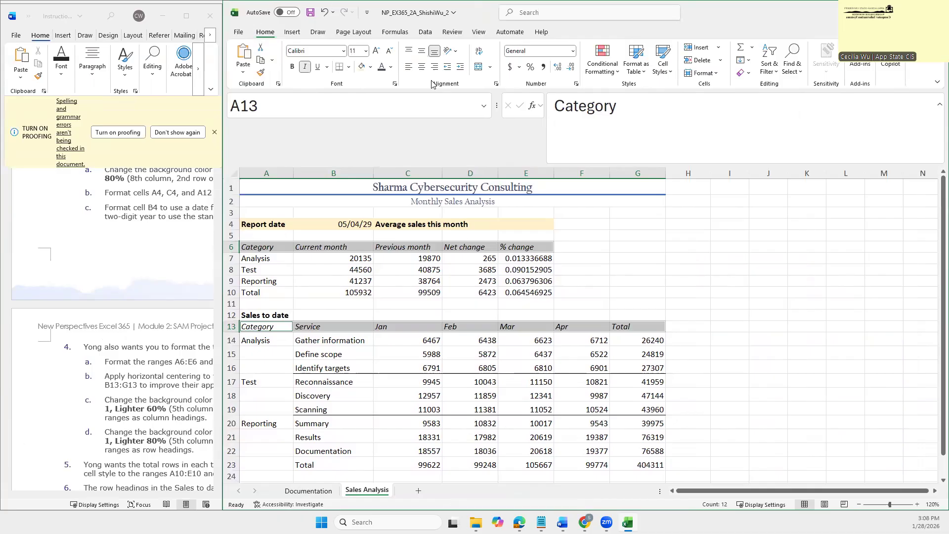
{"action": "left_click", "coordinate": [496, 84]}
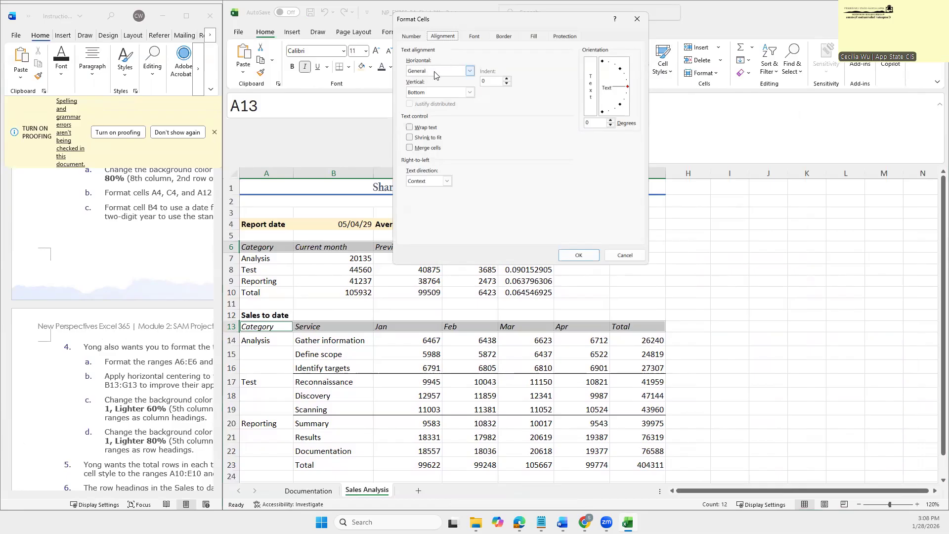
{"action": "left_click", "coordinate": [469, 70]}
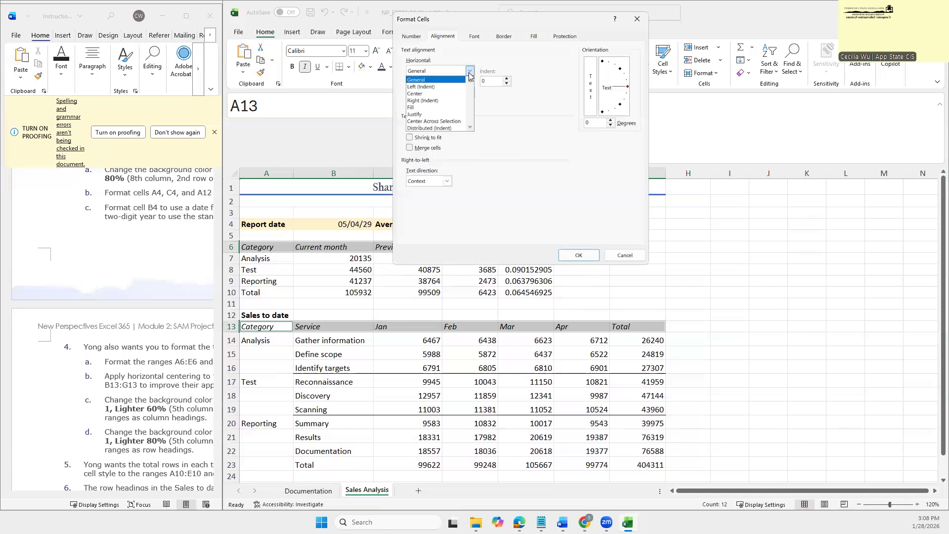
{"action": "left_click", "coordinate": [424, 94]}
{"action": "left_click", "coordinate": [576, 256]}
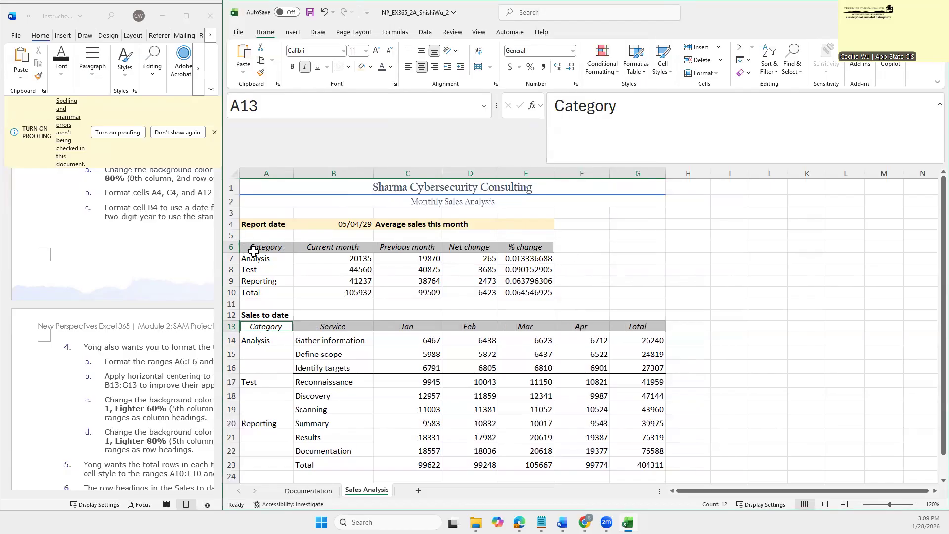
Step: Set the background color of the column headings A6:E6 and A13:G13 to Blue, Accent 1, Lighter 60%
{"action": "mouse_move", "coordinate": [220, 243]}
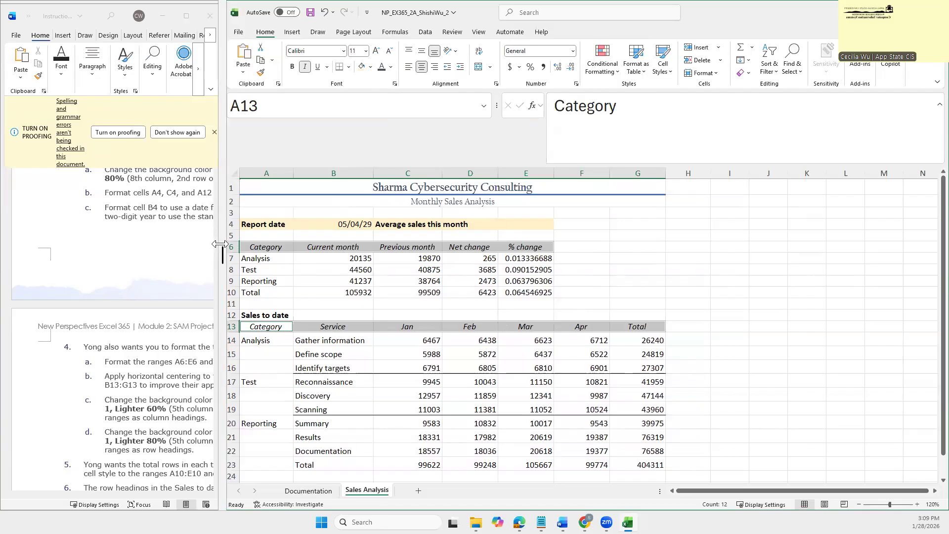
{"action": "left_click_drag", "start_coordinate": [220, 244], "coordinate": [438, 343]}
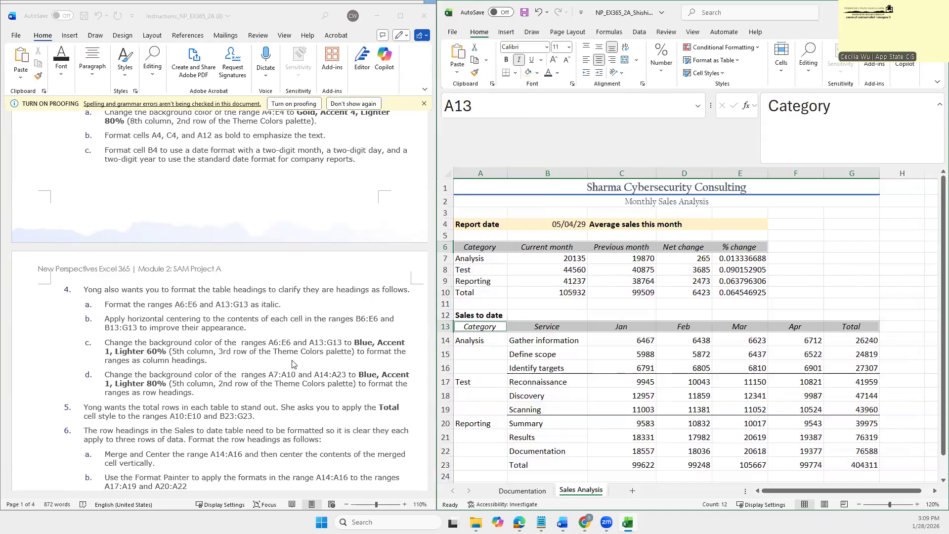
{"action": "left_click", "coordinate": [649, 290]}
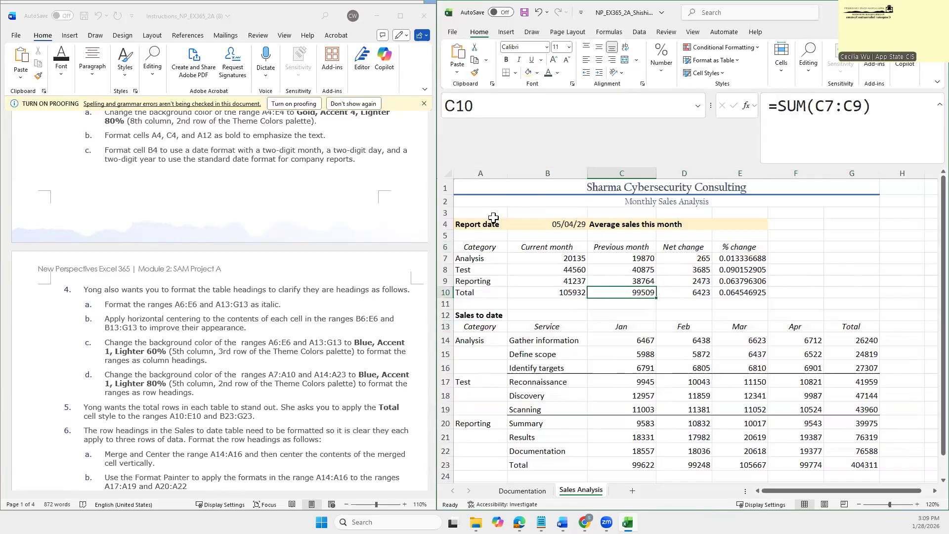
{"action": "left_click", "coordinate": [474, 248]}
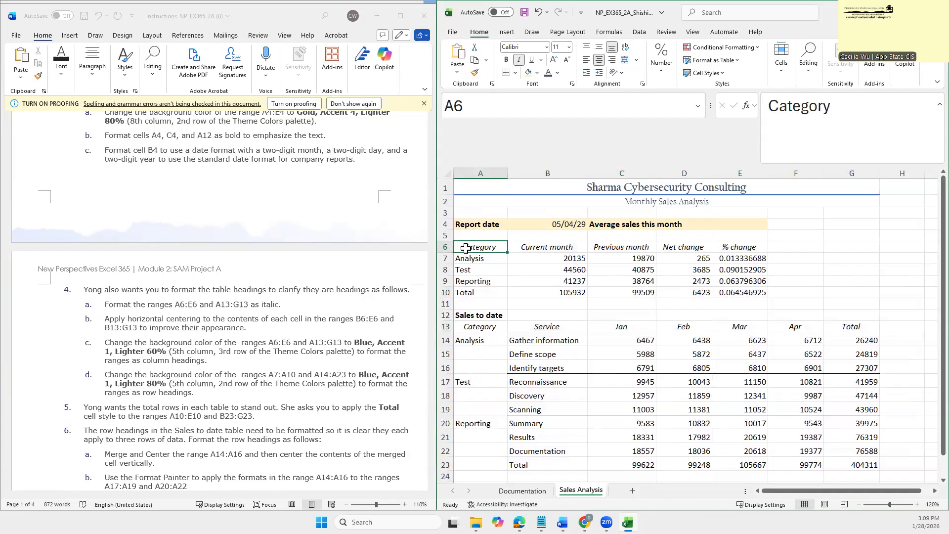
{"action": "left_click_drag", "start_coordinate": [466, 247], "coordinate": [748, 244]}
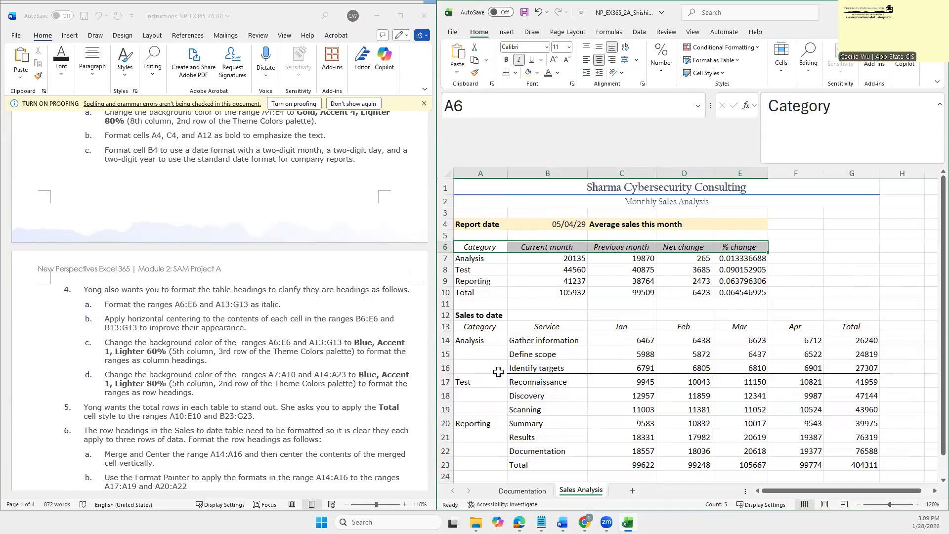
{"action": "left_click", "coordinate": [459, 327], "text": "ctrl"}
{"action": "left_click_drag", "start_coordinate": [460, 327], "coordinate": [856, 323]}
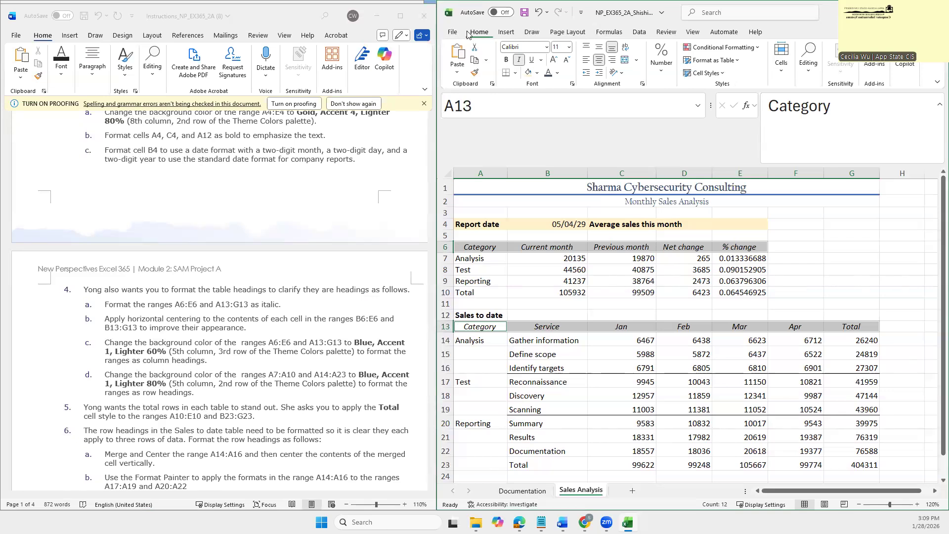
{"action": "left_click", "coordinate": [538, 73]}
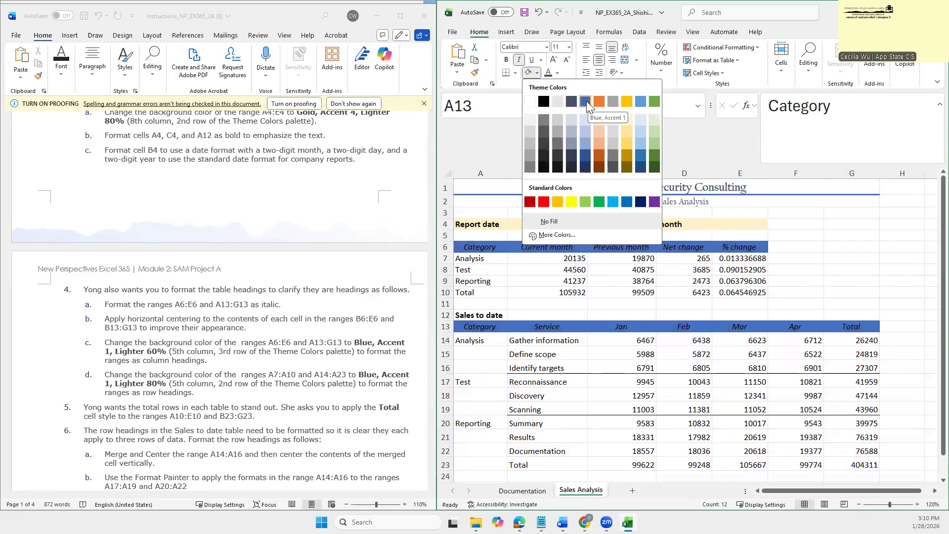
{"action": "left_click", "coordinate": [584, 129]}
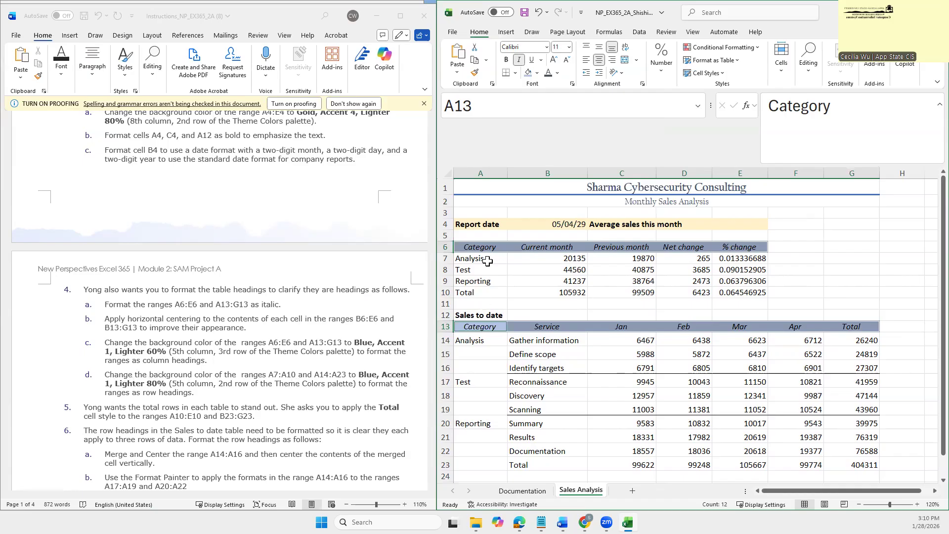
Step: Set the background color of the row headings A7:A10 and A14:A23 to Blue, Accent 1, Lighter 80%
{"action": "left_click", "coordinate": [510, 281]}
{"action": "left_click_drag", "start_coordinate": [480, 258], "coordinate": [474, 290]}
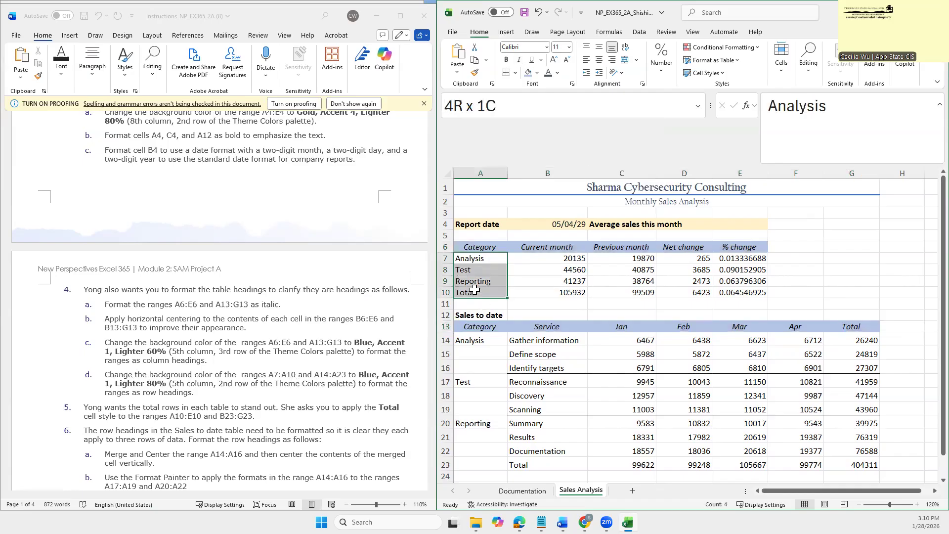
{"action": "left_click", "coordinate": [478, 258]}
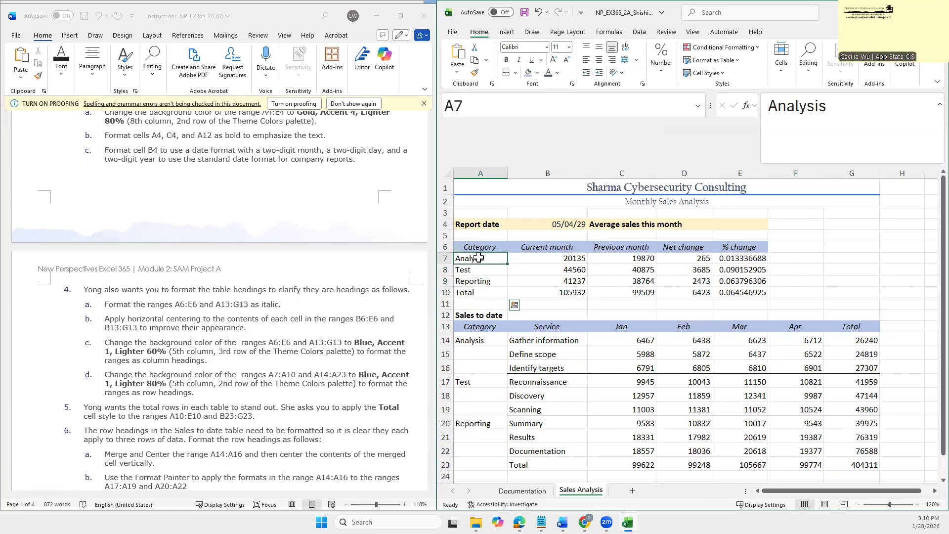
{"action": "left_click_drag", "start_coordinate": [478, 258], "coordinate": [479, 292]}
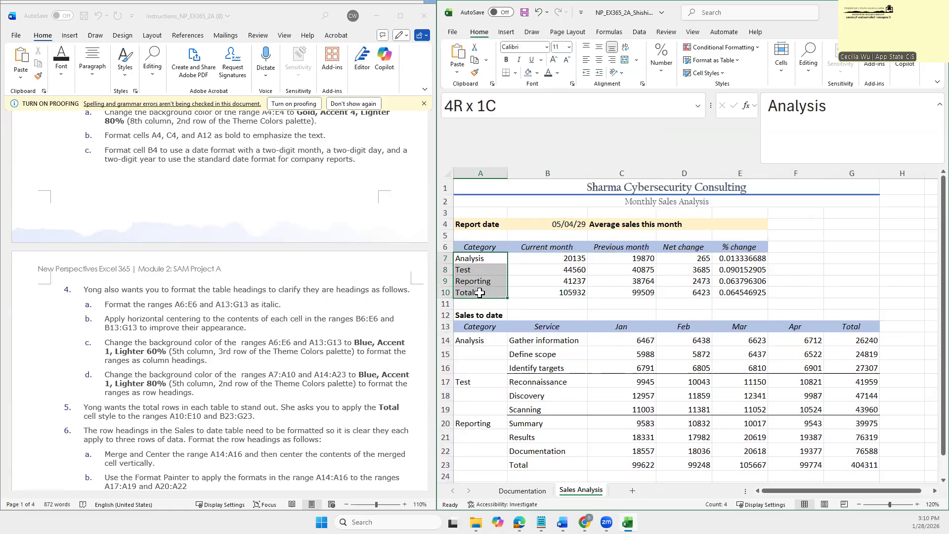
{"action": "left_click_drag", "start_coordinate": [479, 292], "coordinate": [479, 292]}
{"action": "left_click", "coordinate": [472, 344], "text": "ctrl"}
{"action": "left_click_drag", "start_coordinate": [472, 344], "coordinate": [475, 462]}
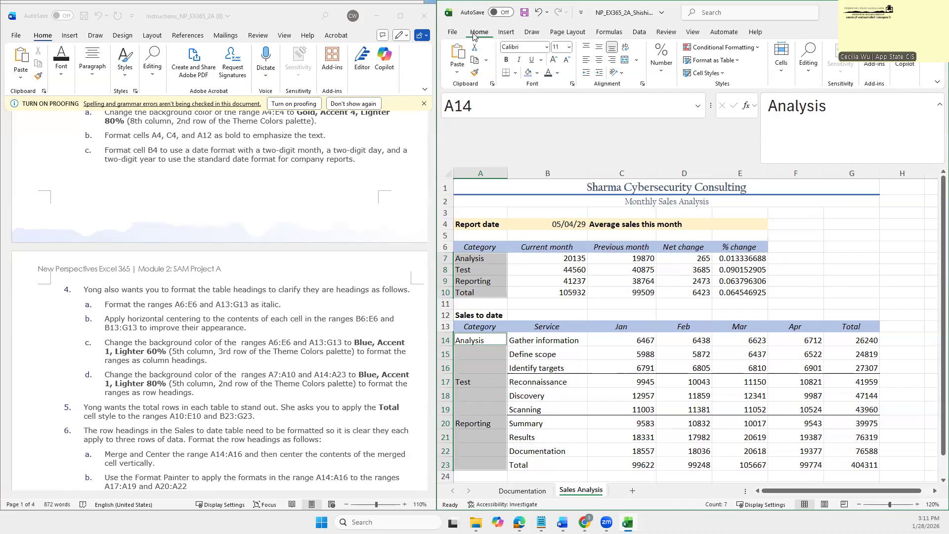
{"action": "left_click", "coordinate": [538, 73]}
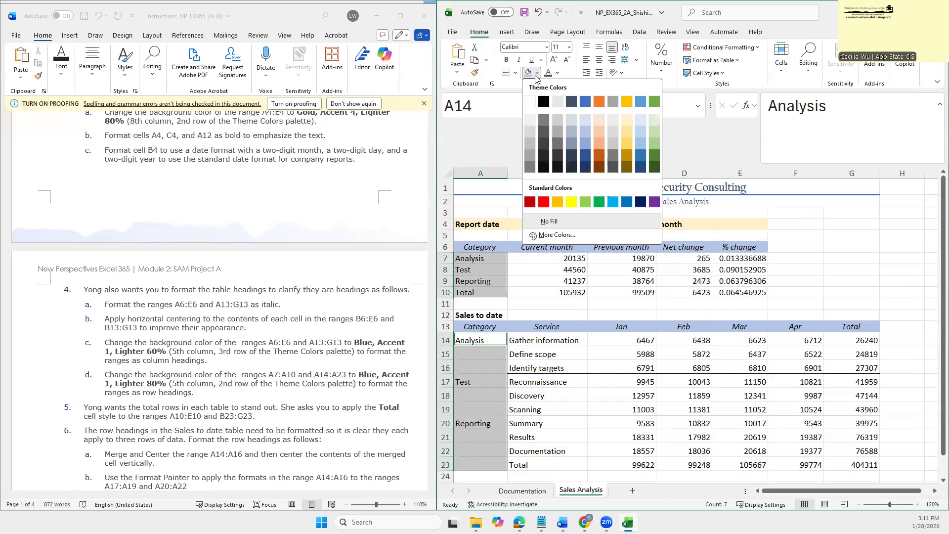
{"action": "left_click", "coordinate": [584, 120]}
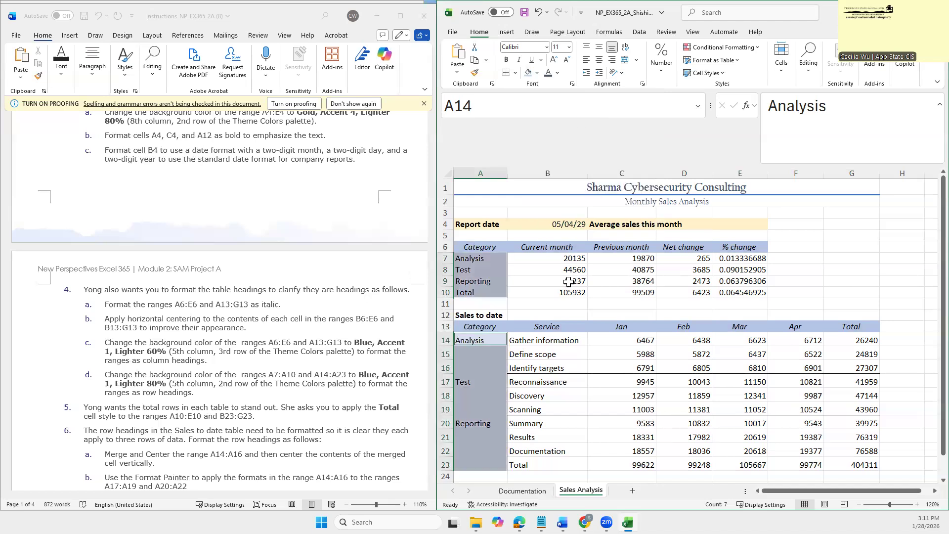
{"action": "left_click", "coordinate": [530, 295]}
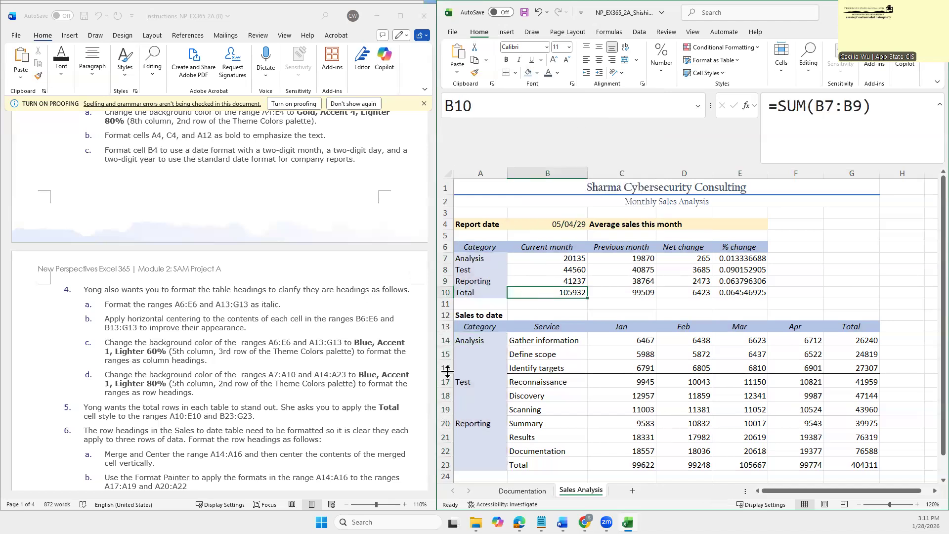
Step: Apply the Total cell style to the total rows A10:E10 and B23:G23, as step 5 of the instructions asks
{"action": "scroll", "coordinate": [275, 423], "scroll_direction": "down", "scroll_amount": 3}
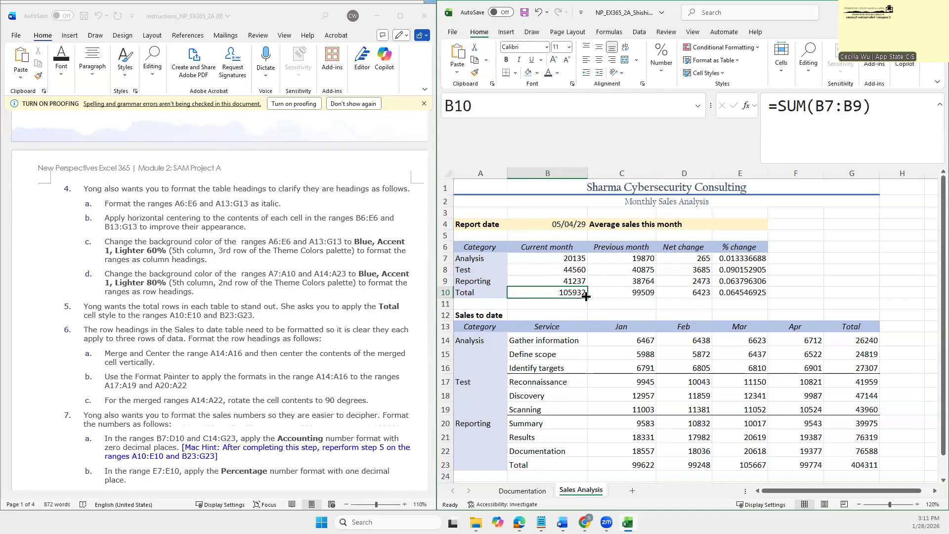
{"action": "left_click", "coordinate": [474, 292]}
{"action": "left_click_drag", "start_coordinate": [473, 292], "coordinate": [743, 294]}
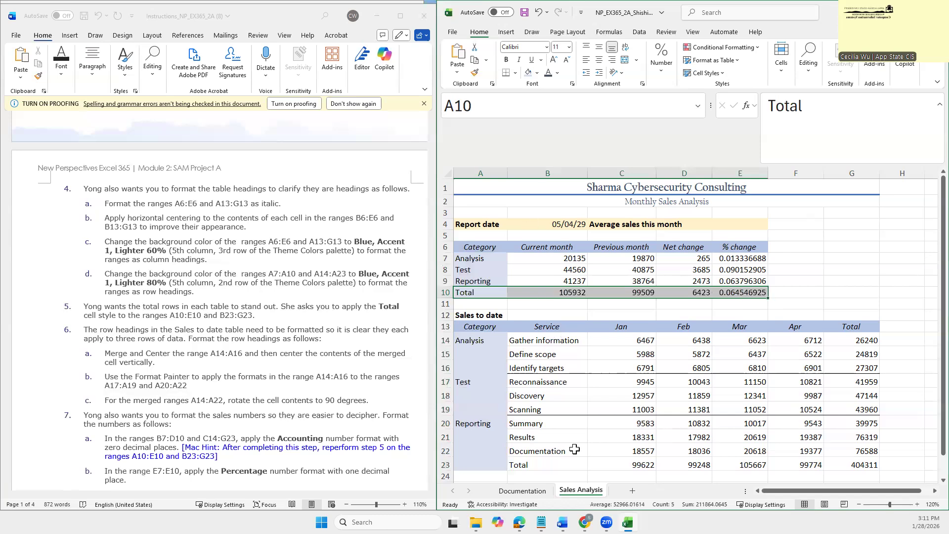
{"action": "left_click_drag", "start_coordinate": [527, 464], "coordinate": [857, 465]}
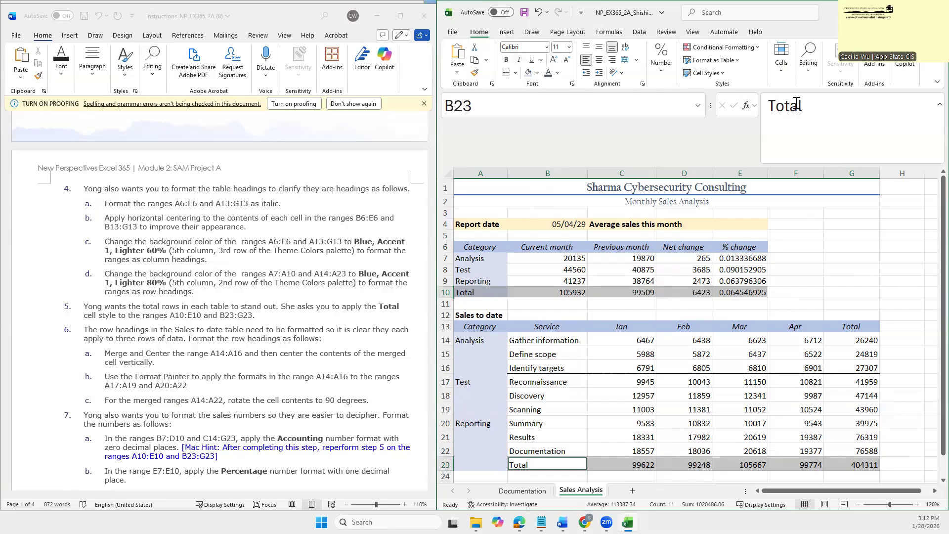
{"action": "left_click", "coordinate": [721, 74]}
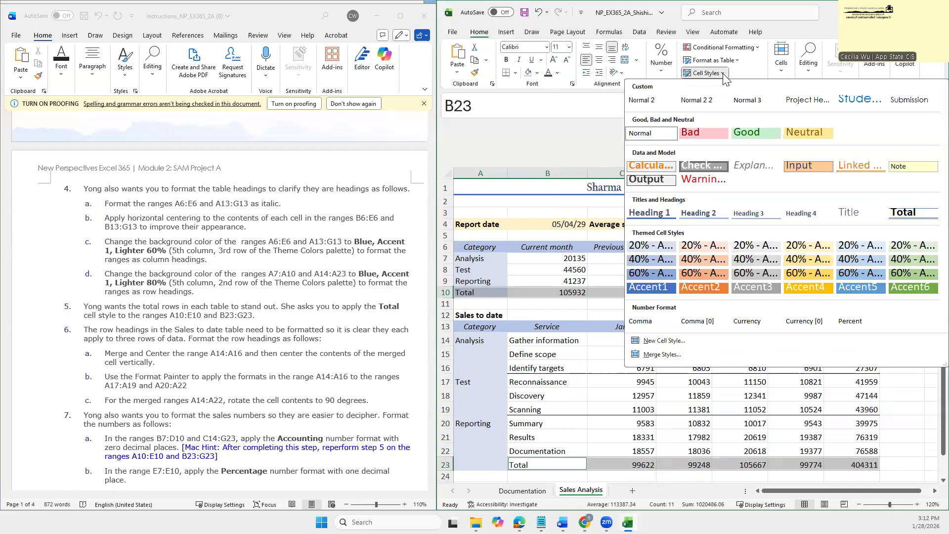
{"action": "left_click", "coordinate": [897, 214]}
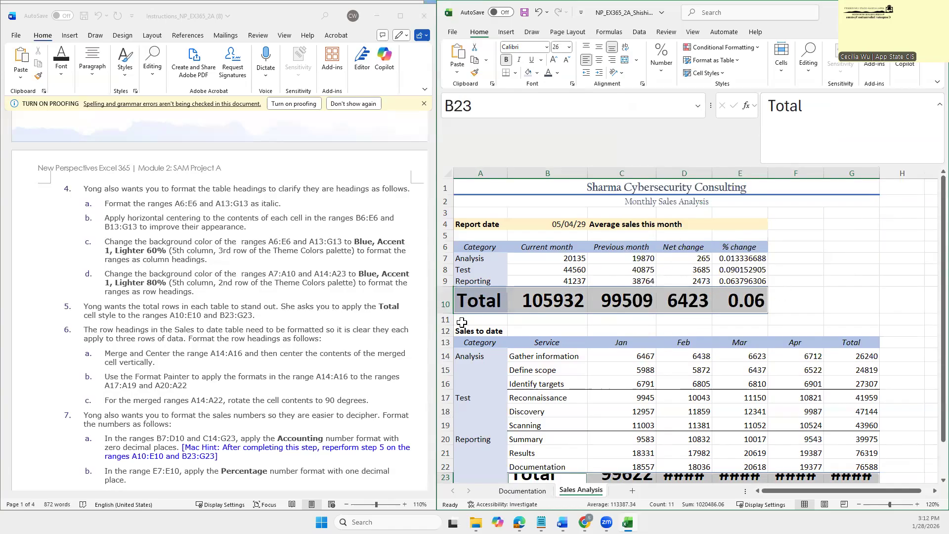
Step: Check the total rows against the final figure in the instructions and set the font size of row 10 to 11
{"action": "scroll", "coordinate": [298, 373], "scroll_direction": "down", "scroll_amount": 7}
{"action": "scroll", "coordinate": [299, 373], "scroll_direction": "down", "scroll_amount": 15}
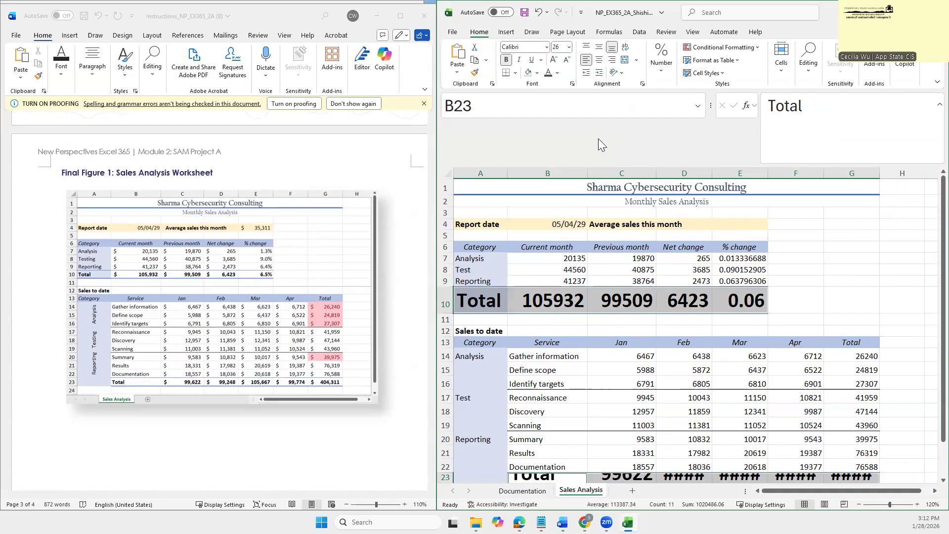
{"action": "left_click", "coordinate": [567, 285]}
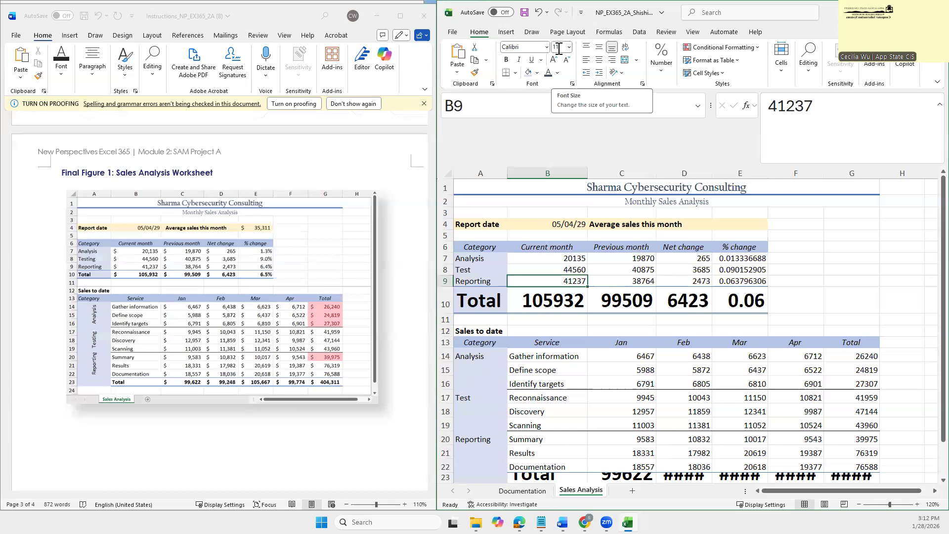
{"action": "left_click", "coordinate": [540, 303]}
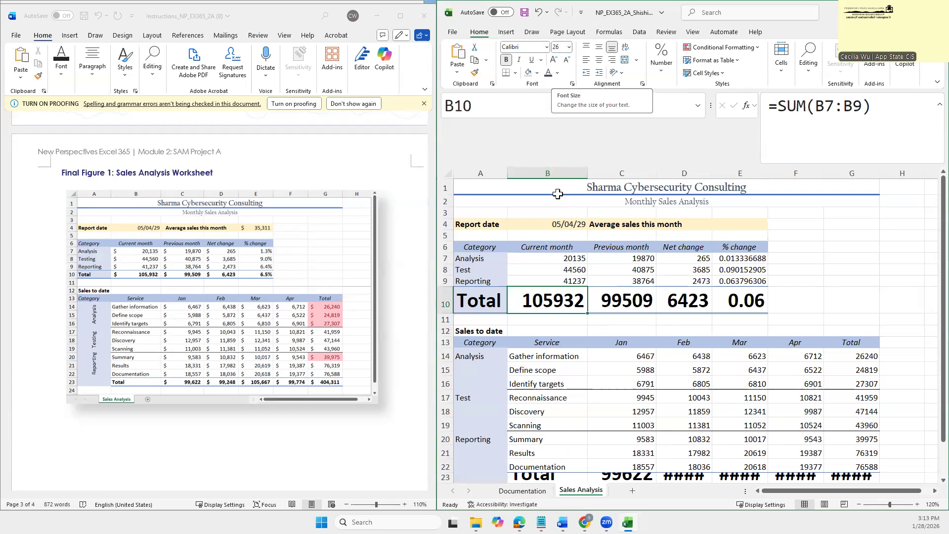
{"action": "left_click", "coordinate": [446, 302]}
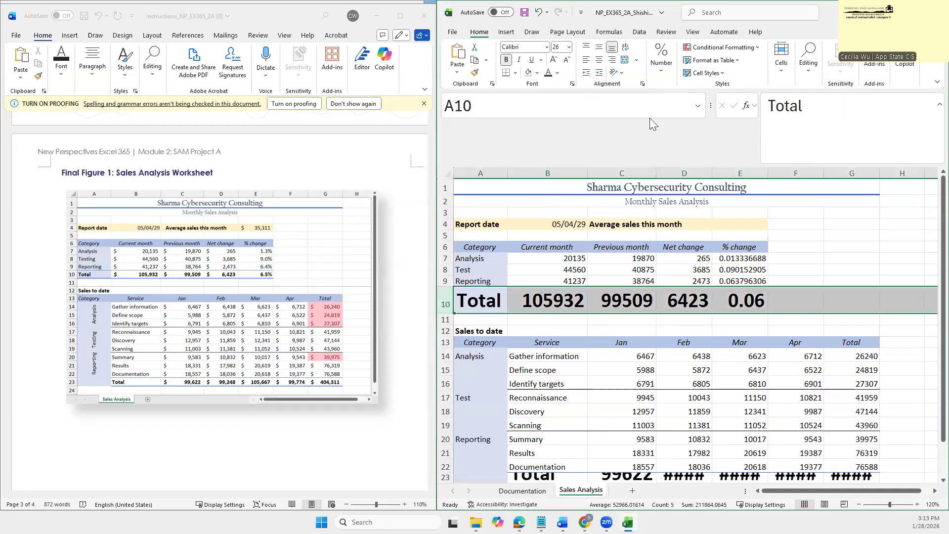
{"action": "left_click", "coordinate": [570, 46]}
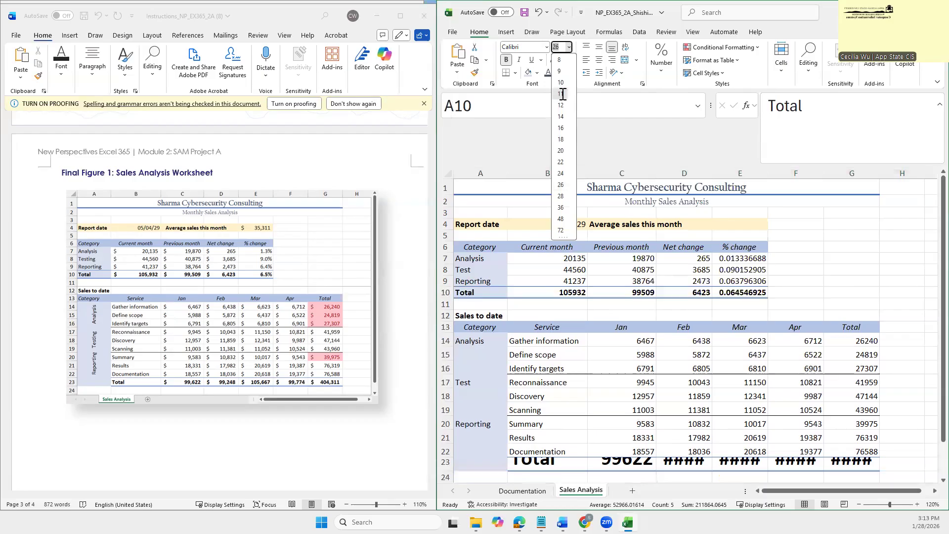
{"action": "left_click", "coordinate": [561, 94]}
Step: Set the font size of the whole total row 23 to 11
{"action": "double_click", "coordinate": [531, 466]}
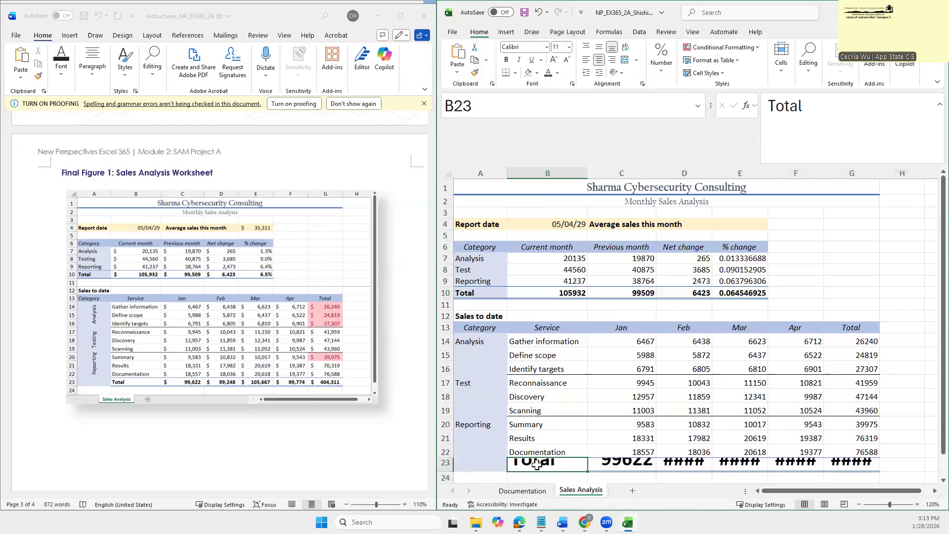
{"action": "left_click_drag", "start_coordinate": [572, 463], "coordinate": [546, 474]}
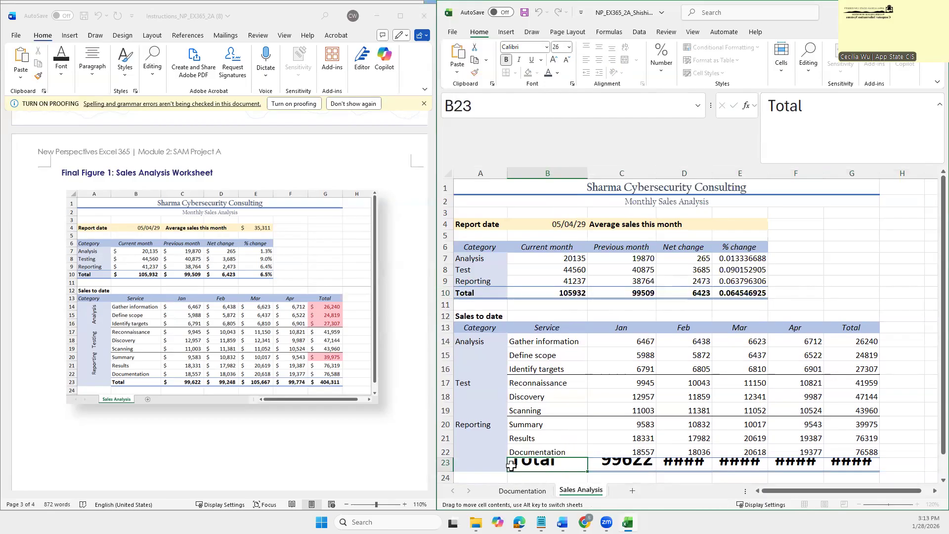
{"action": "key", "text": "Escape"}
{"action": "left_click", "coordinate": [446, 463]}
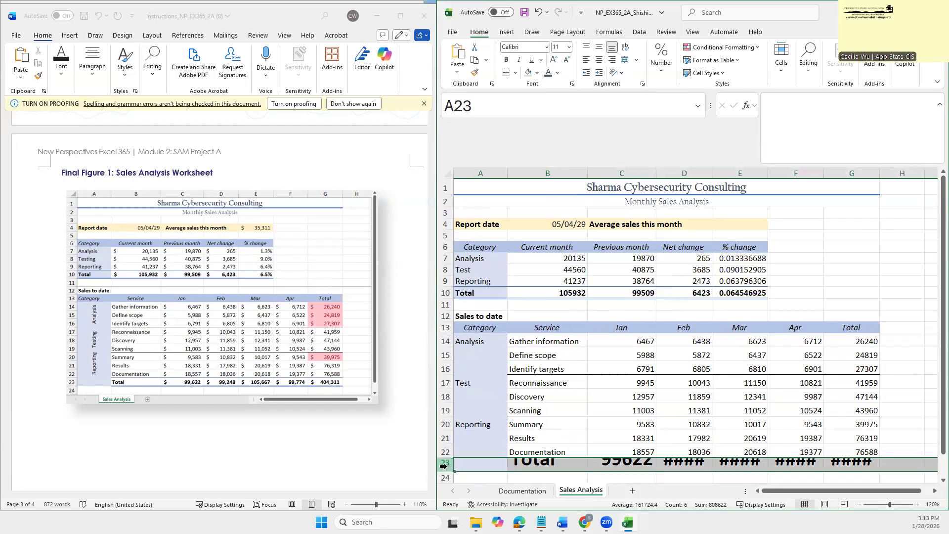
{"action": "left_click", "coordinate": [569, 46]}
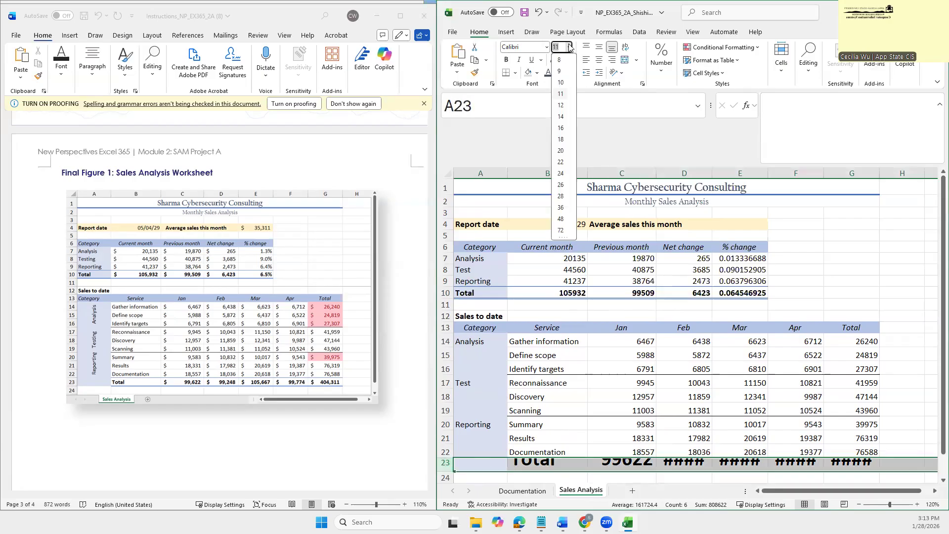
{"action": "left_click", "coordinate": [560, 98]}
{"action": "left_click", "coordinate": [900, 327]}
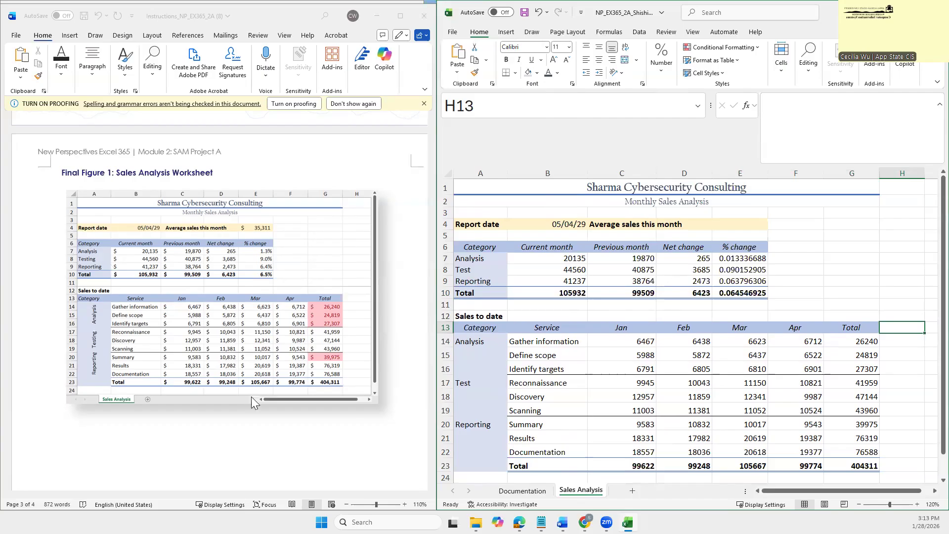
Step: Merge and center the range A14:A16 in the Sales to date table, as step 6a of the instructions asks
{"action": "scroll", "coordinate": [309, 434], "scroll_direction": "up", "scroll_amount": 2}
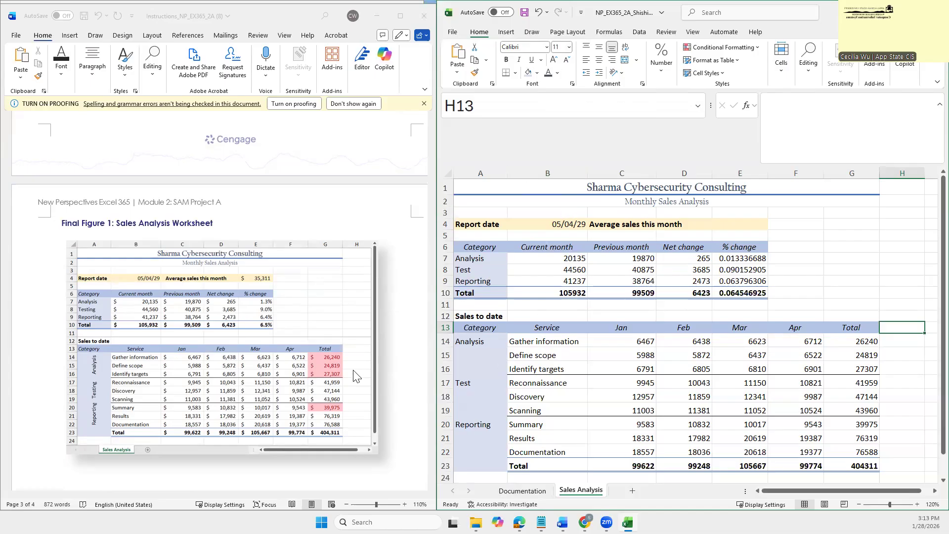
{"action": "scroll", "coordinate": [354, 376], "scroll_direction": "up", "scroll_amount": 15}
{"action": "scroll", "coordinate": [345, 372], "scroll_direction": "up", "scroll_amount": 3}
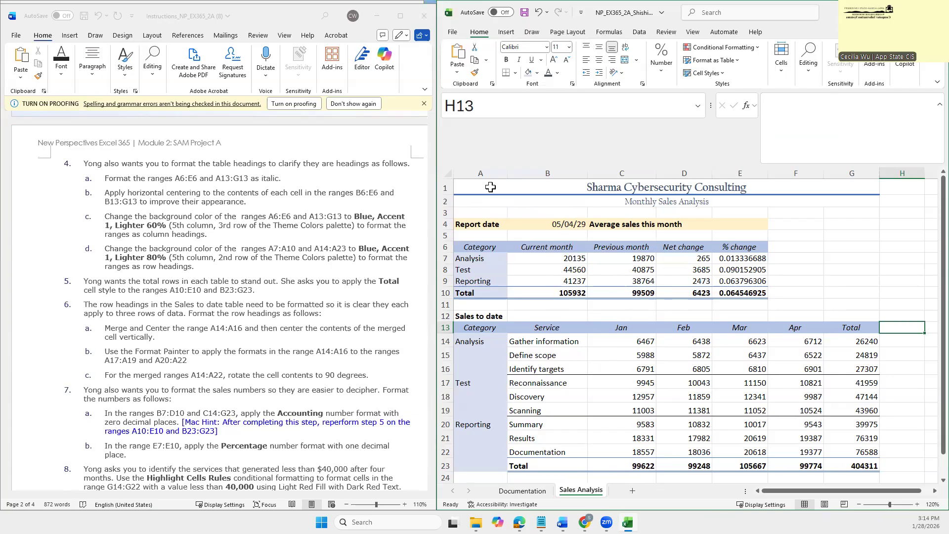
{"action": "scroll", "coordinate": [481, 361], "scroll_direction": "down", "scroll_amount": 1}
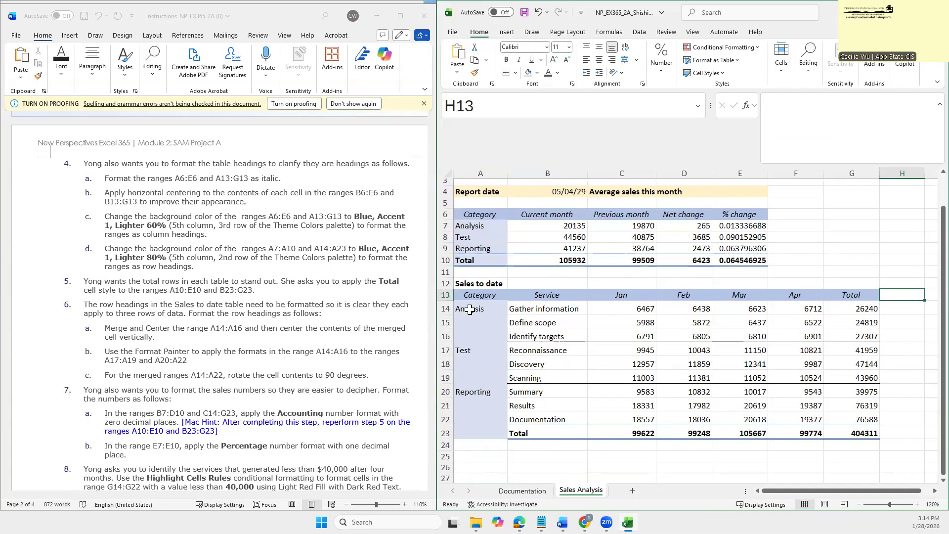
{"action": "left_click_drag", "start_coordinate": [469, 309], "coordinate": [466, 337]}
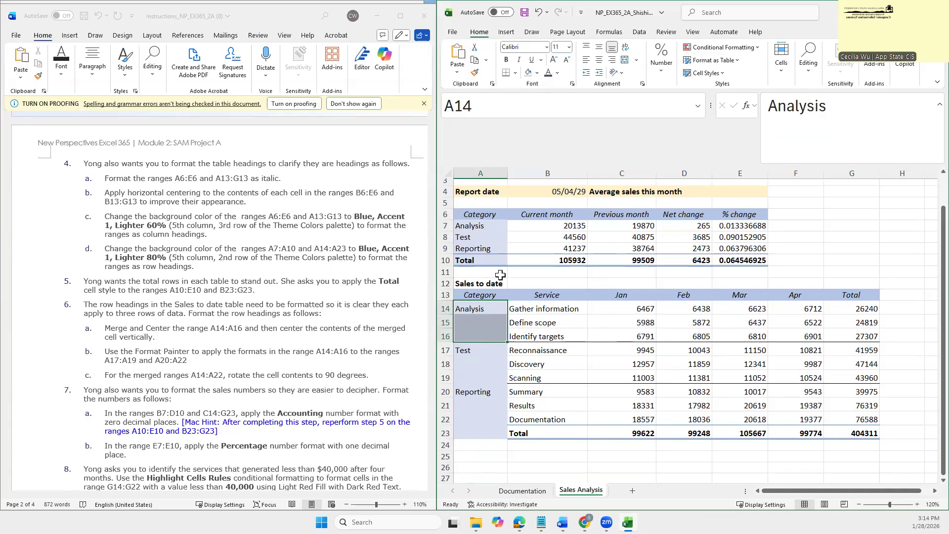
{"action": "left_click", "coordinate": [625, 61]}
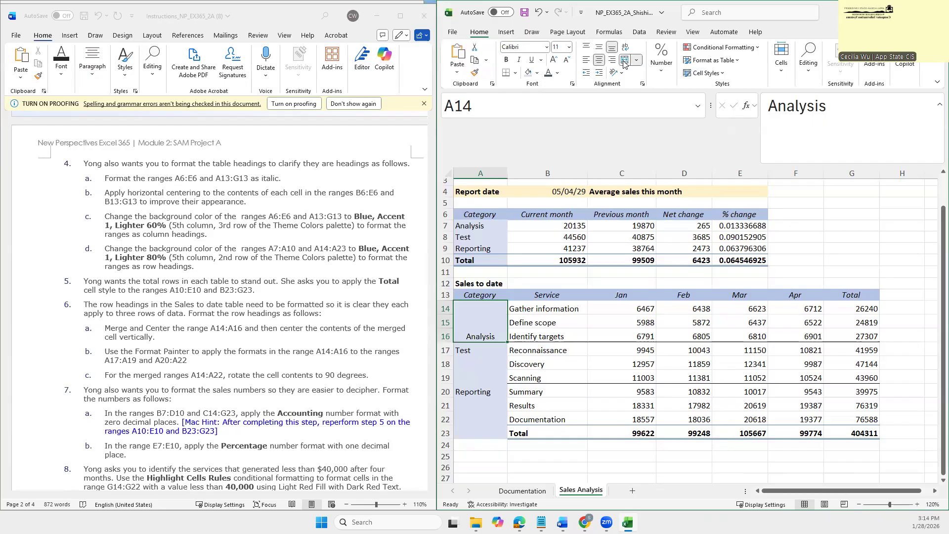
Step: Center the contents of the merged cell A14:A16 vertically
{"action": "mouse_move", "coordinate": [434, 140]}
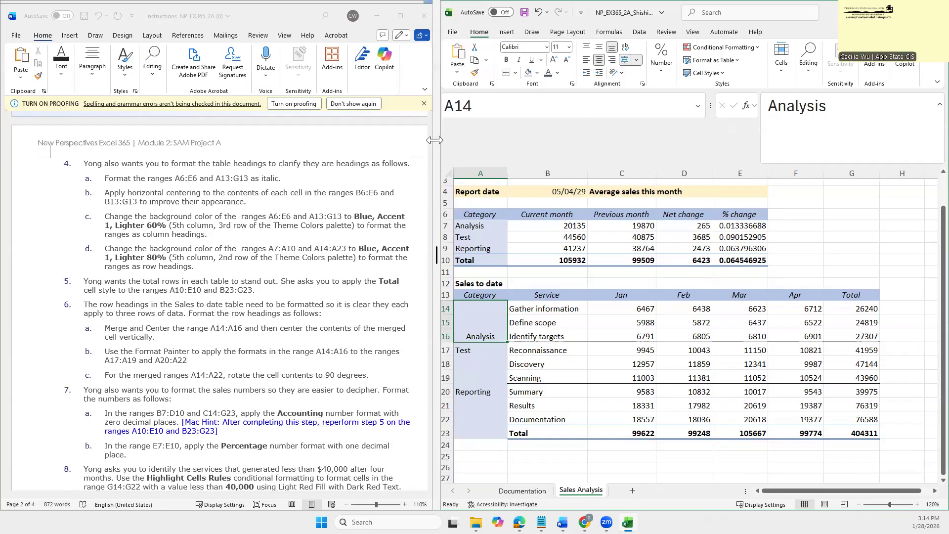
{"action": "left_click_drag", "start_coordinate": [434, 140], "coordinate": [237, 143]}
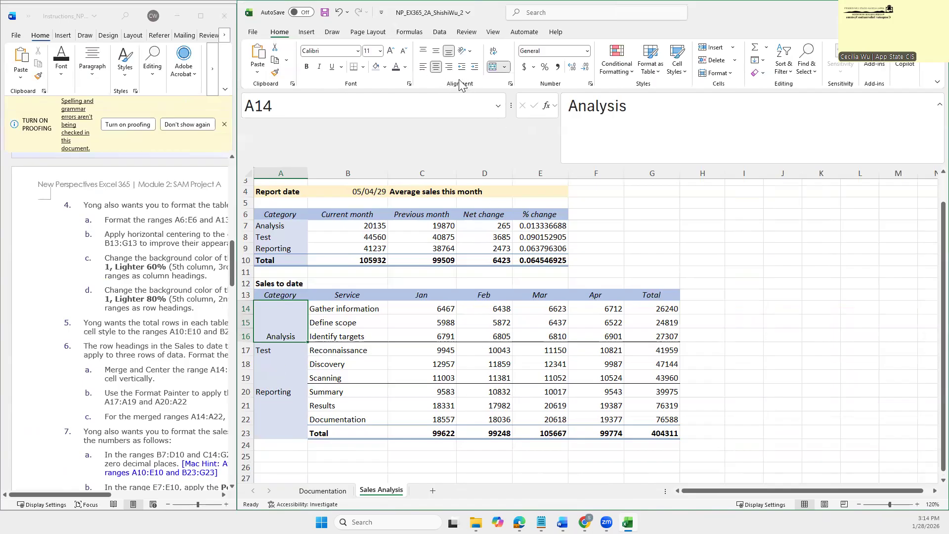
{"action": "left_click", "coordinate": [510, 85]}
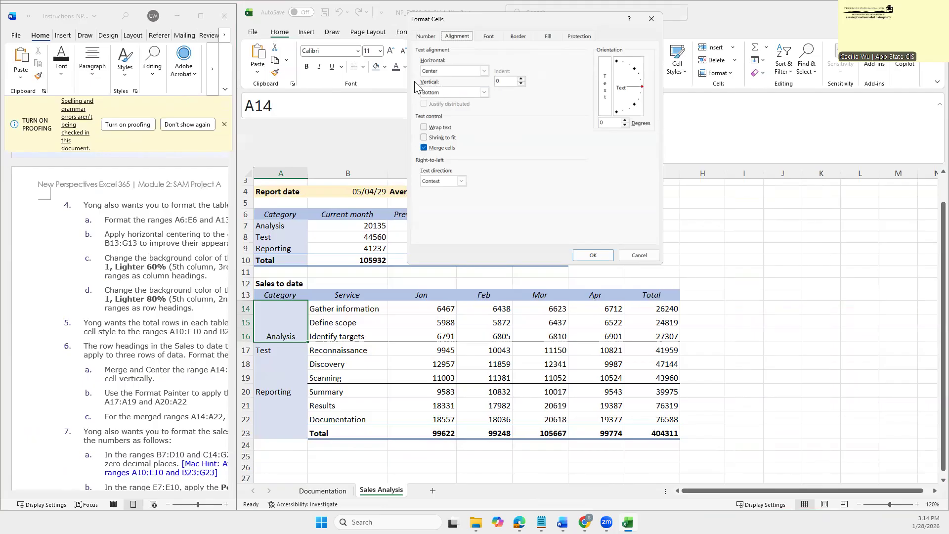
{"action": "left_click", "coordinate": [462, 92]}
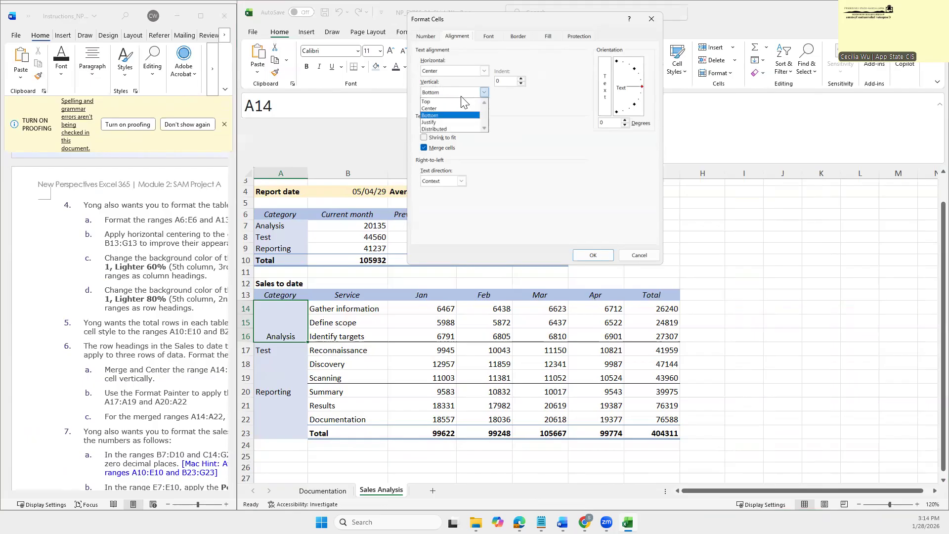
{"action": "left_click", "coordinate": [447, 108]}
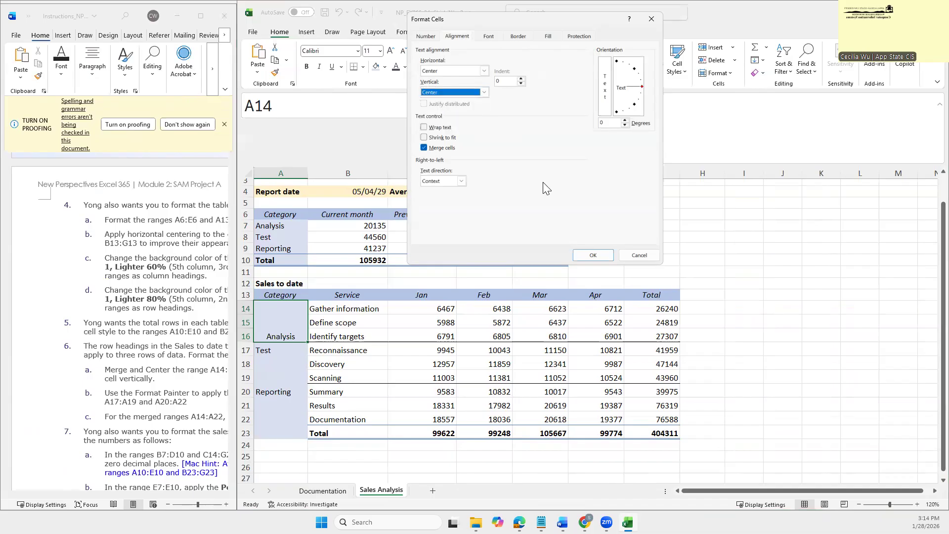
{"action": "left_click", "coordinate": [595, 256]}
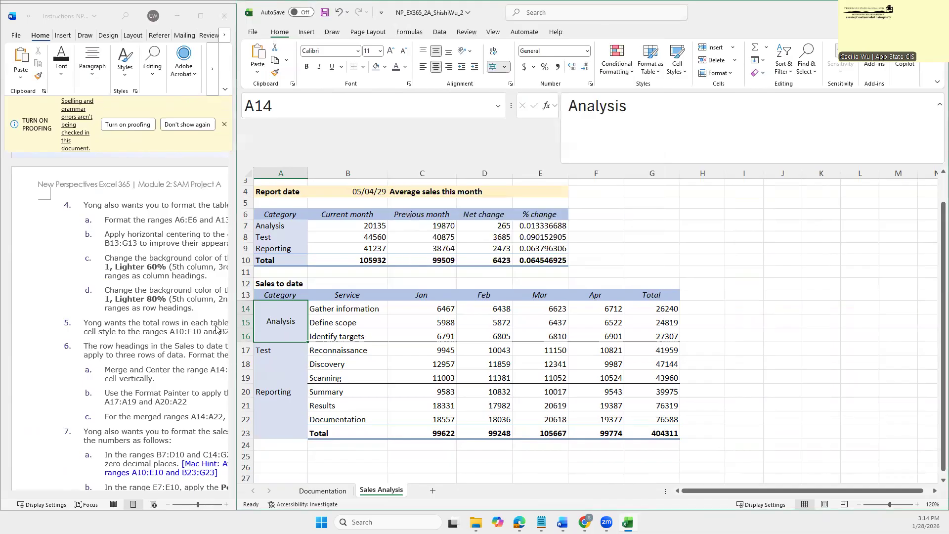
Step: Copy the formats of A14:A16 to the ranges A17:A19 and A20:A22 with the Format Painter
{"action": "mouse_move", "coordinate": [235, 319]}
{"action": "left_click_drag", "start_coordinate": [235, 318], "coordinate": [443, 319]}
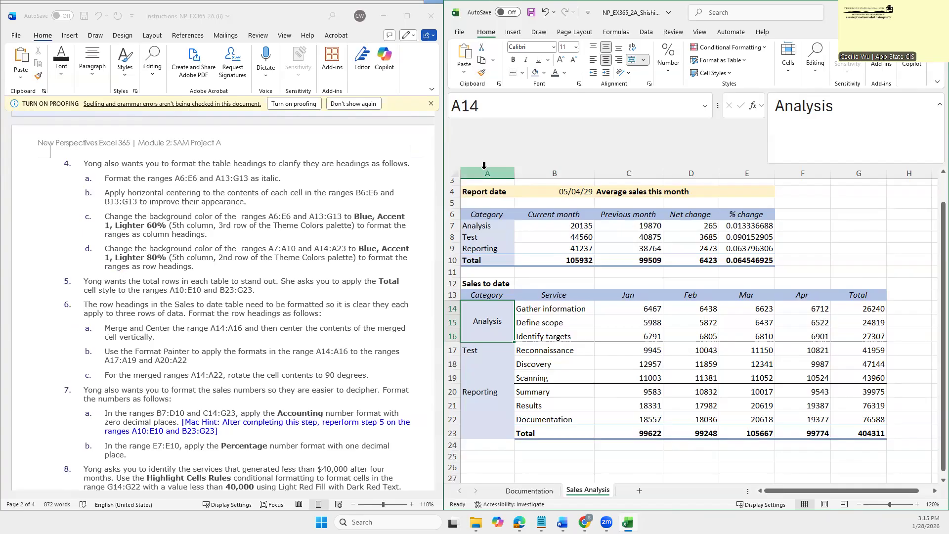
{"action": "left_click", "coordinate": [481, 73]}
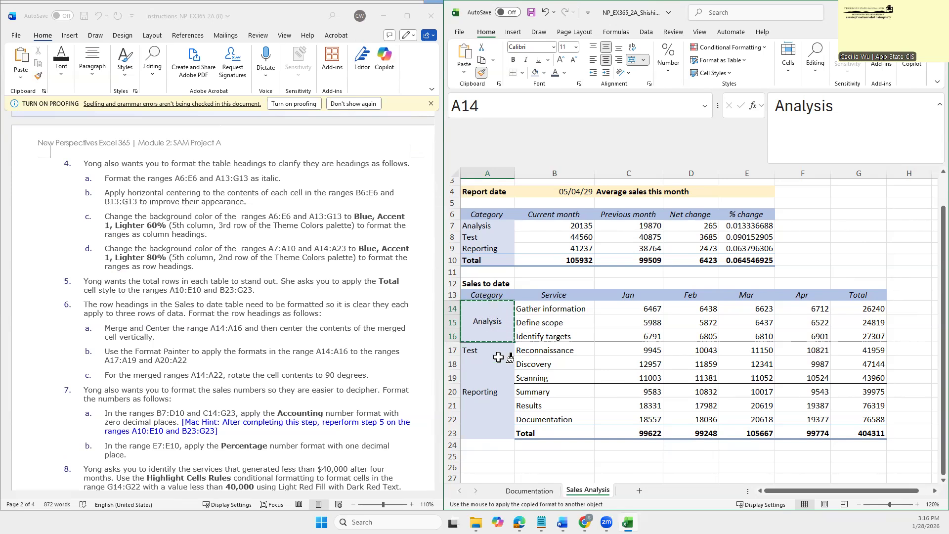
{"action": "left_click_drag", "start_coordinate": [472, 349], "coordinate": [476, 375]}
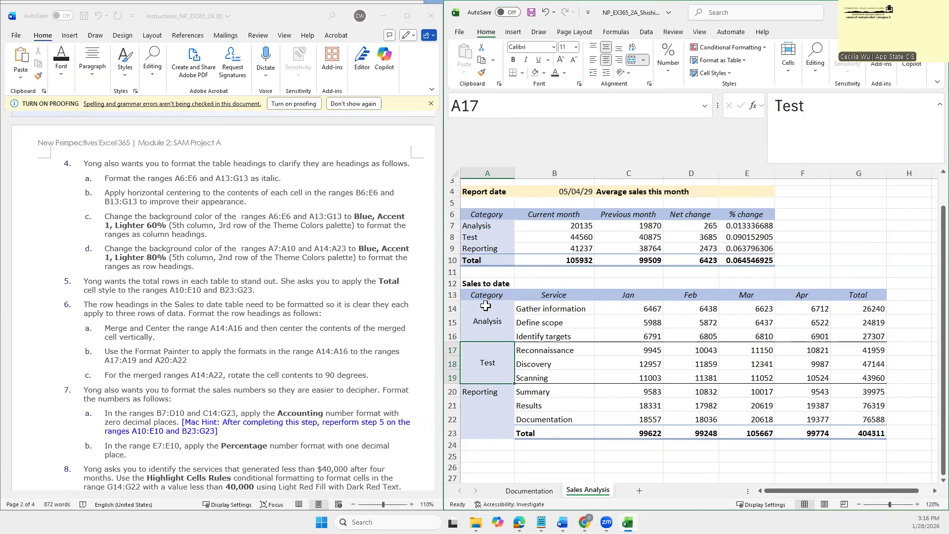
{"action": "left_click", "coordinate": [486, 334]}
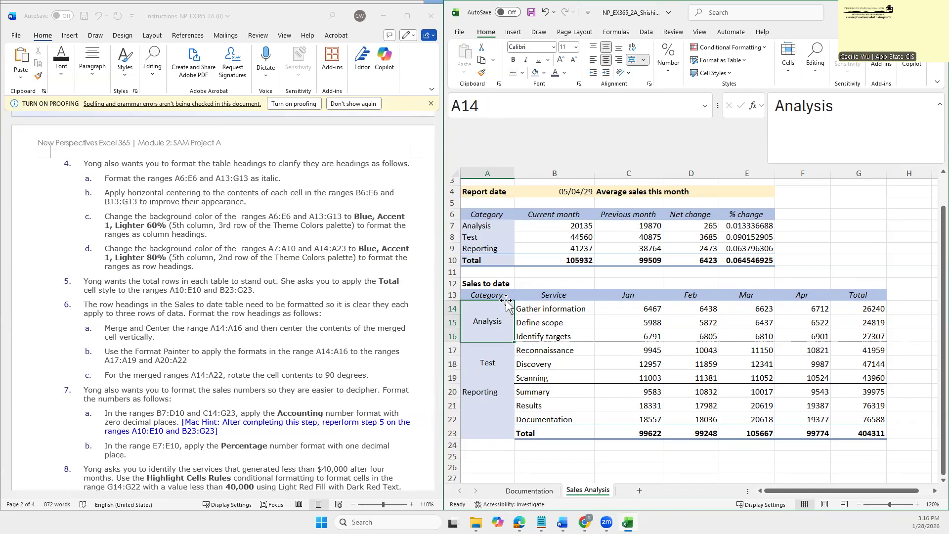
{"action": "left_click", "coordinate": [482, 73]}
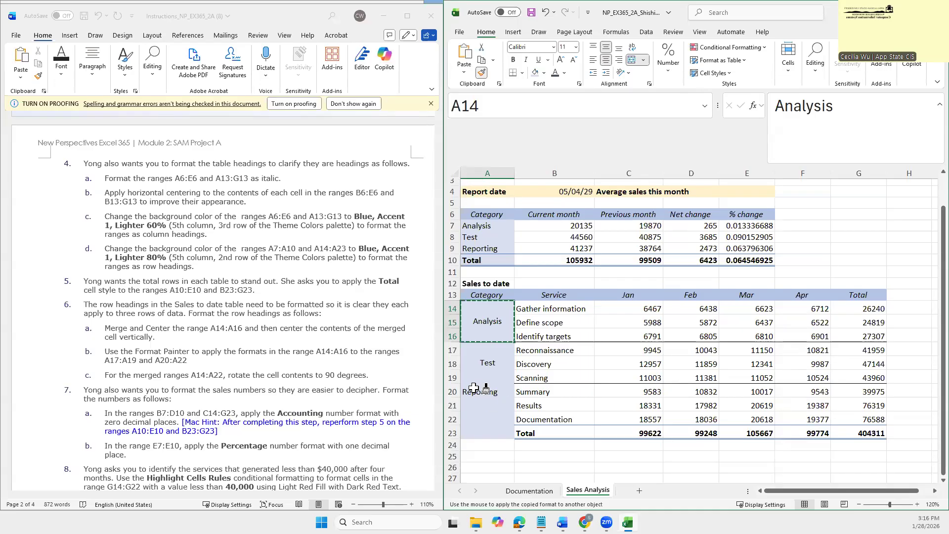
{"action": "left_click_drag", "start_coordinate": [474, 387], "coordinate": [479, 419]}
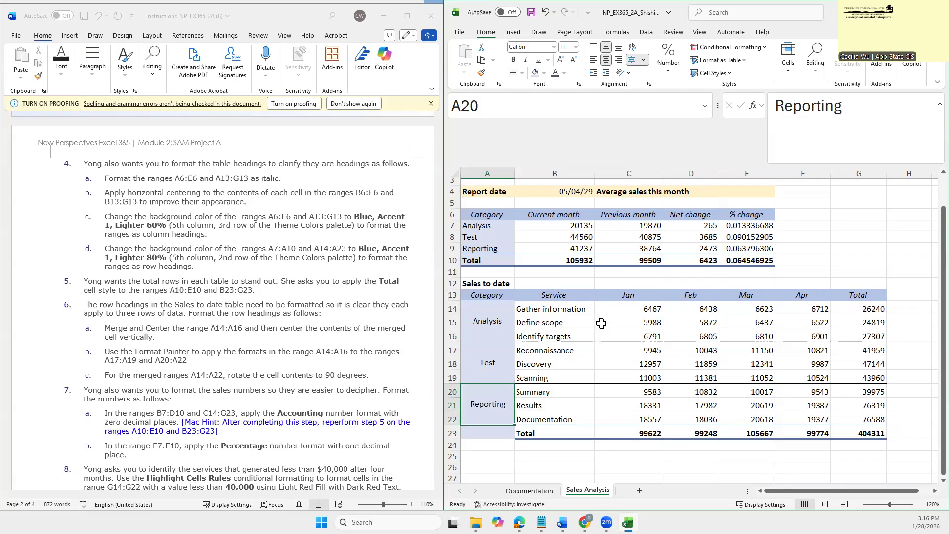
Step: Rotate the contents of the merged ranges A14:A22 to 90 degrees
{"action": "left_click", "coordinate": [499, 358]}
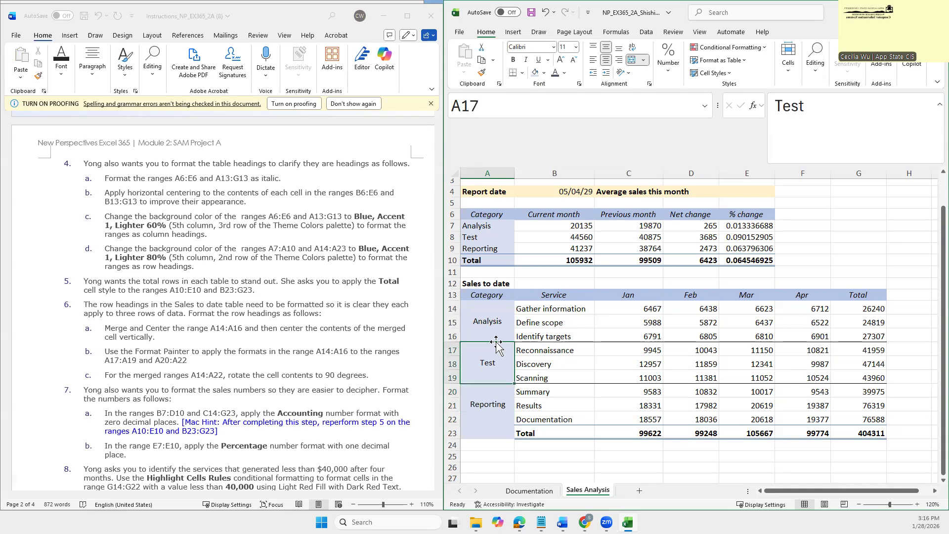
{"action": "left_click_drag", "start_coordinate": [472, 308], "coordinate": [485, 410]}
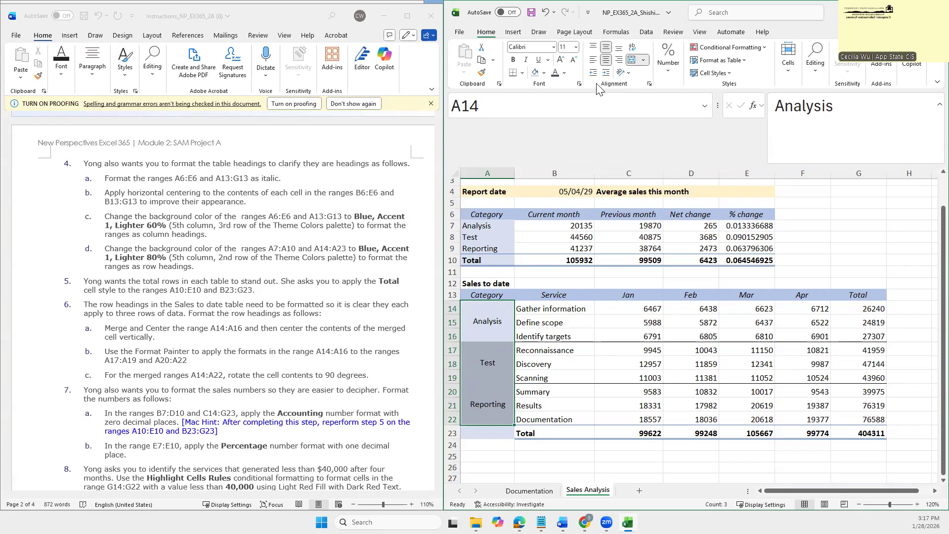
{"action": "left_click", "coordinate": [649, 84]}
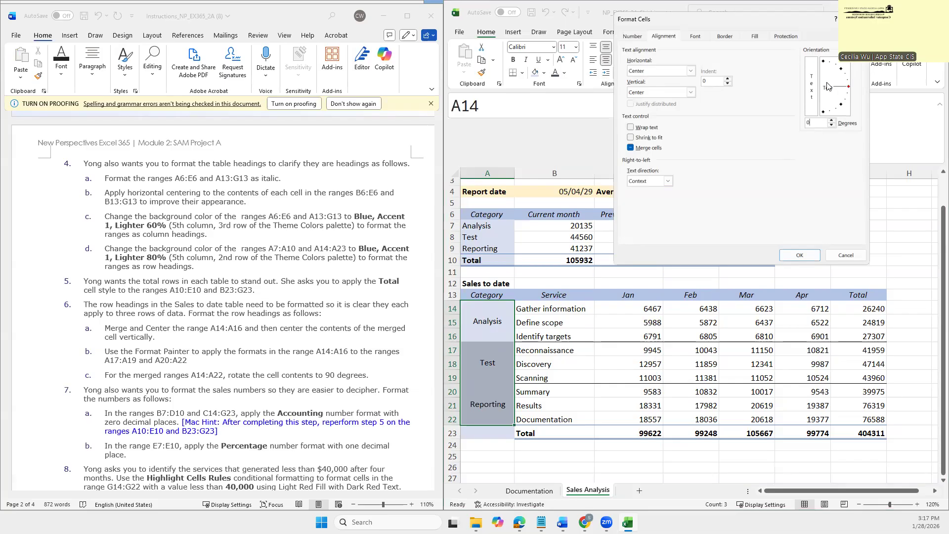
{"action": "left_click_drag", "start_coordinate": [815, 123], "coordinate": [796, 125]}
{"action": "key", "text": "BackSpace"}
{"action": "type", "text": "90"}
{"action": "left_click", "coordinate": [809, 256]}
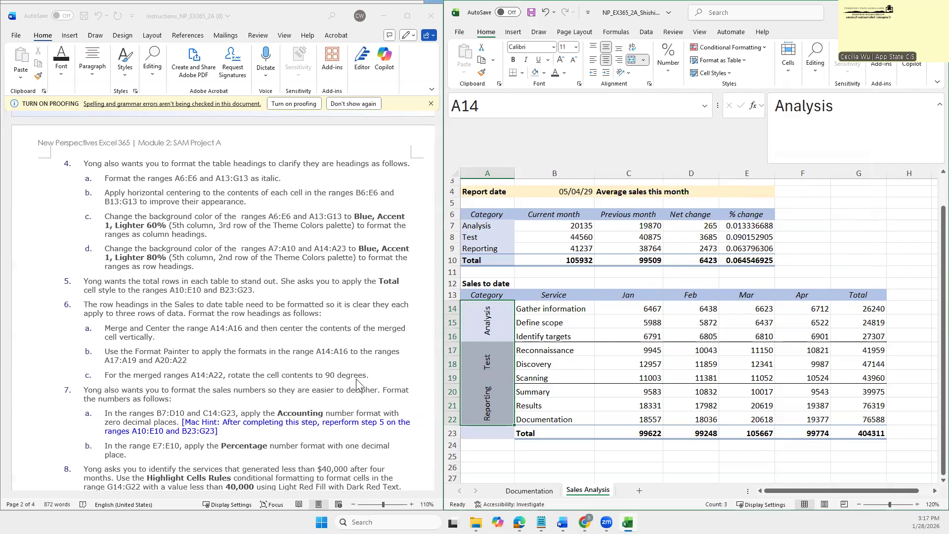
Step: Apply the Accounting number format with 0 decimal places to the ranges B7:D10 and C14:G23, as step 7a of the instructions asks
{"action": "scroll", "coordinate": [264, 374], "scroll_direction": "down", "scroll_amount": 1}
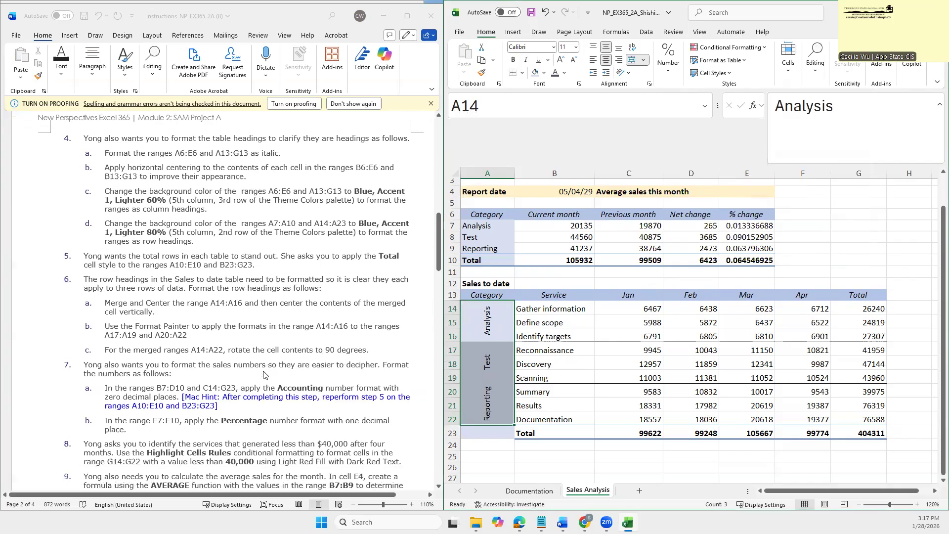
{"action": "scroll", "coordinate": [99, 346], "scroll_direction": "down", "scroll_amount": 3}
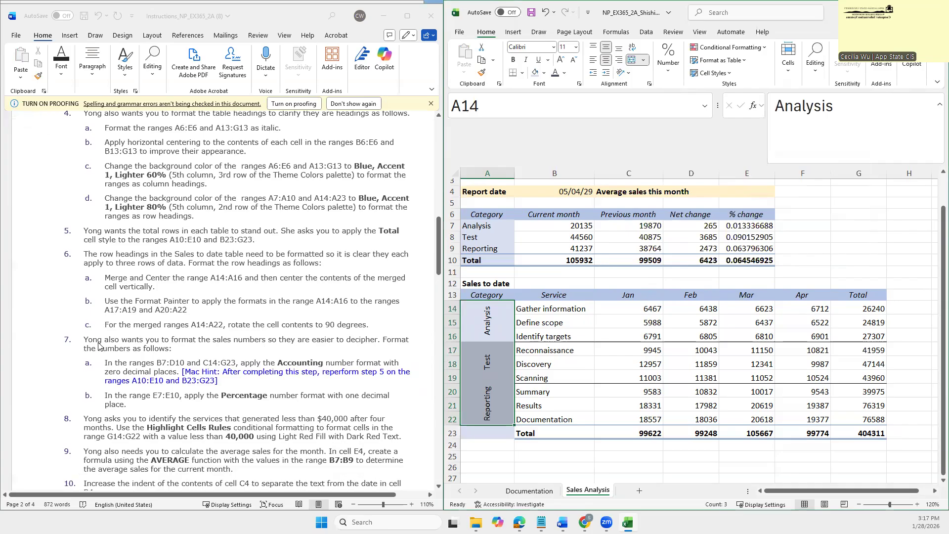
{"action": "scroll", "coordinate": [99, 346], "scroll_direction": "down", "scroll_amount": 1}
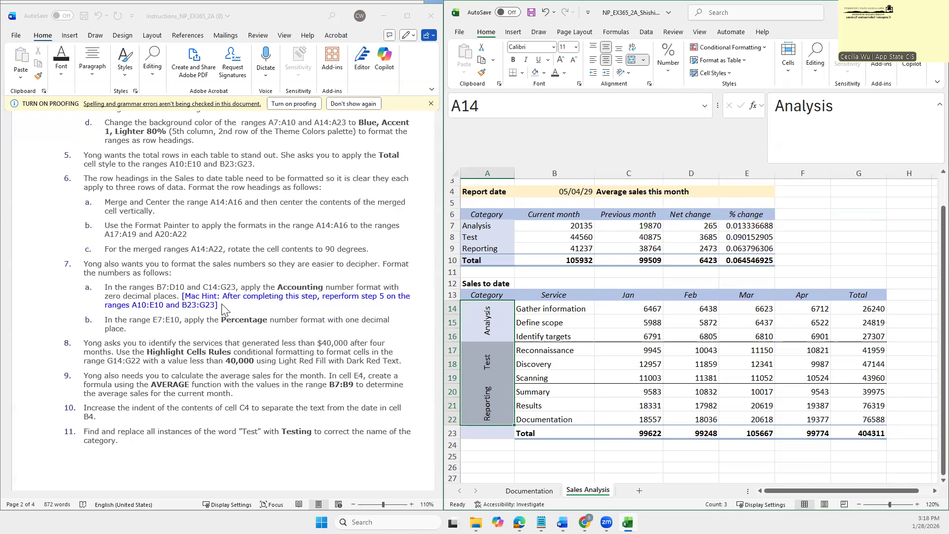
{"action": "left_click", "coordinate": [691, 377]}
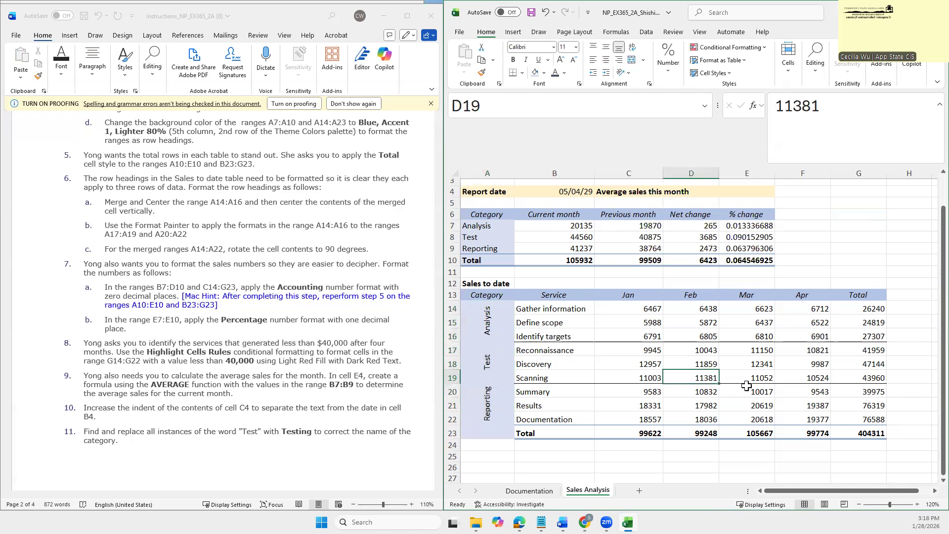
{"action": "scroll", "coordinate": [752, 385], "scroll_direction": "up", "scroll_amount": 1}
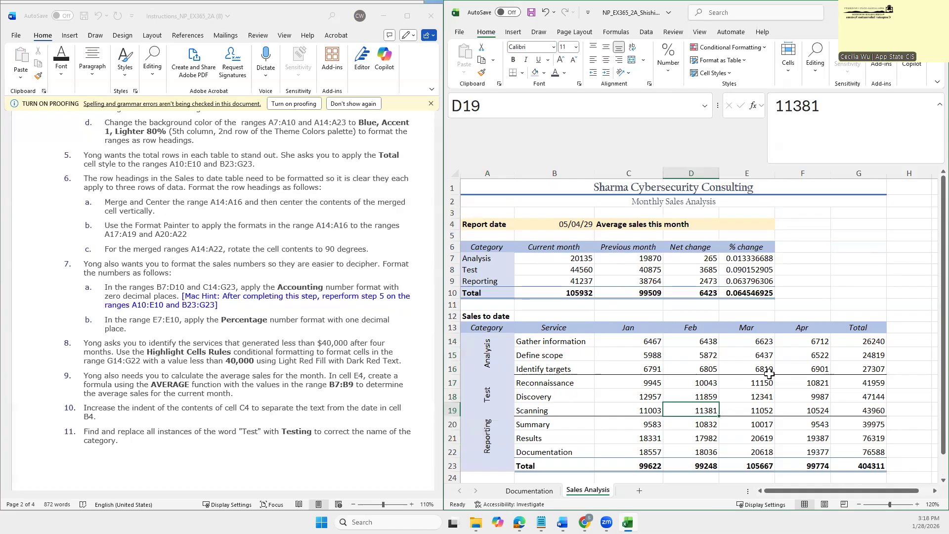
{"action": "left_click", "coordinate": [526, 258]}
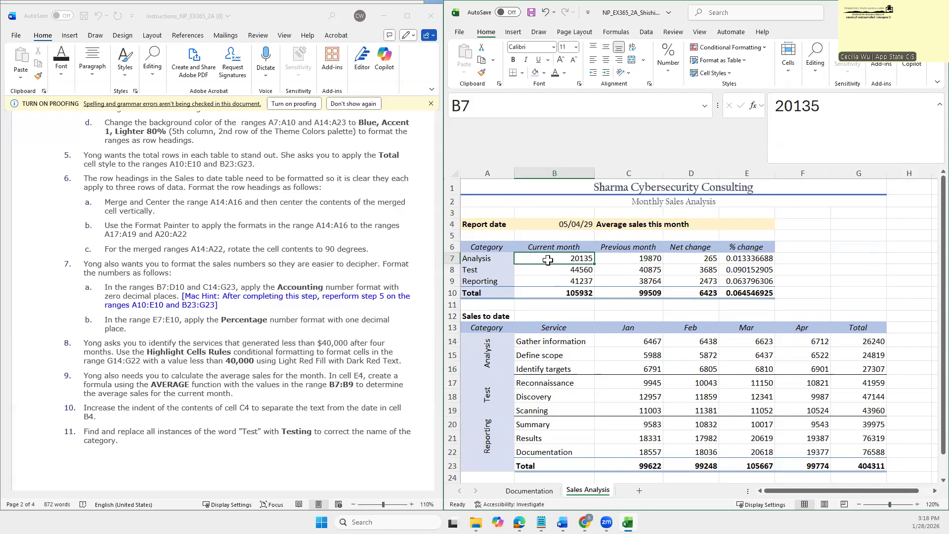
{"action": "left_click_drag", "start_coordinate": [548, 260], "coordinate": [679, 294]}
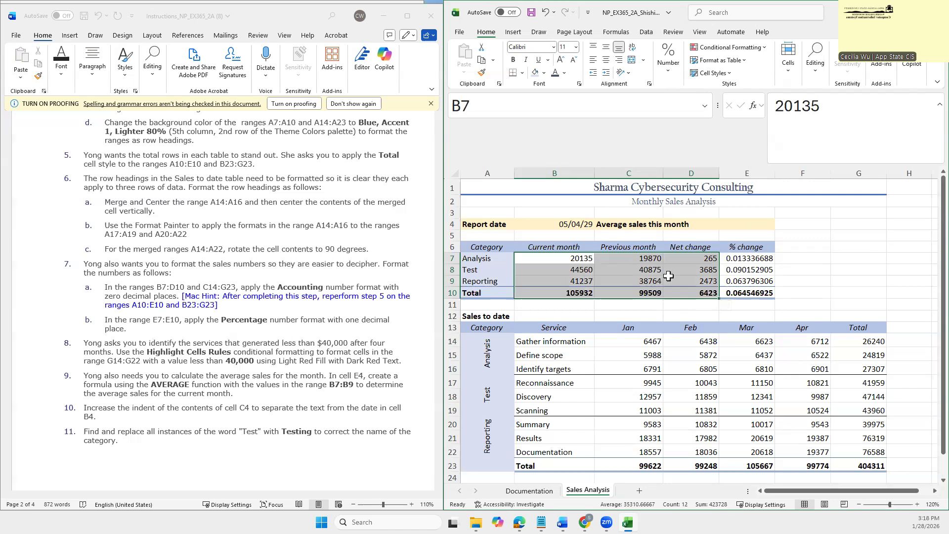
{"action": "left_click_drag", "start_coordinate": [619, 341], "coordinate": [853, 466]}
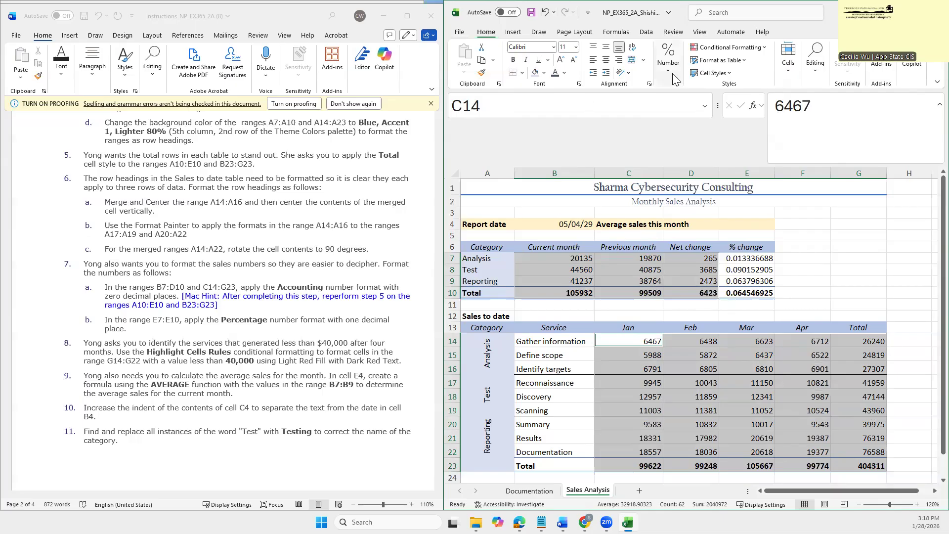
{"action": "mouse_move", "coordinate": [441, 104]}
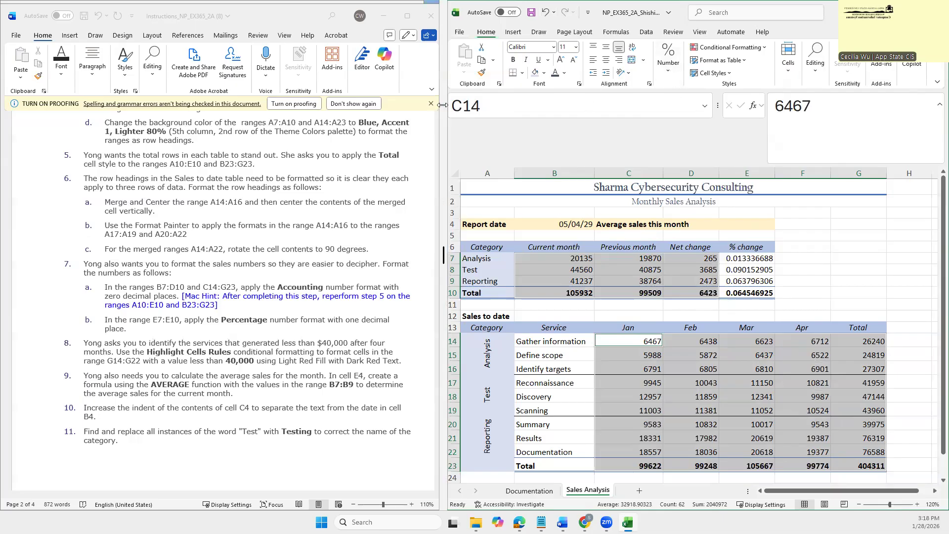
{"action": "left_click_drag", "start_coordinate": [441, 104], "coordinate": [220, 104]}
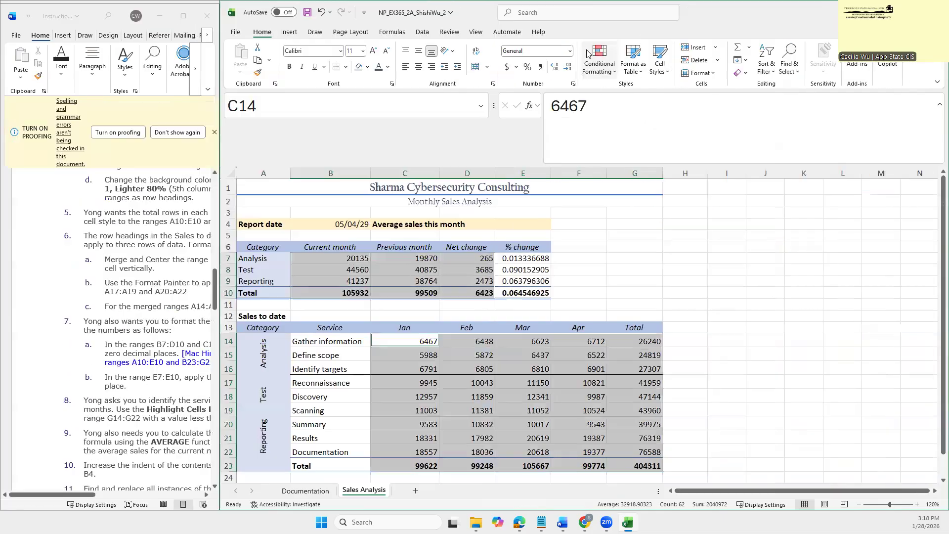
{"action": "left_click", "coordinate": [573, 84]}
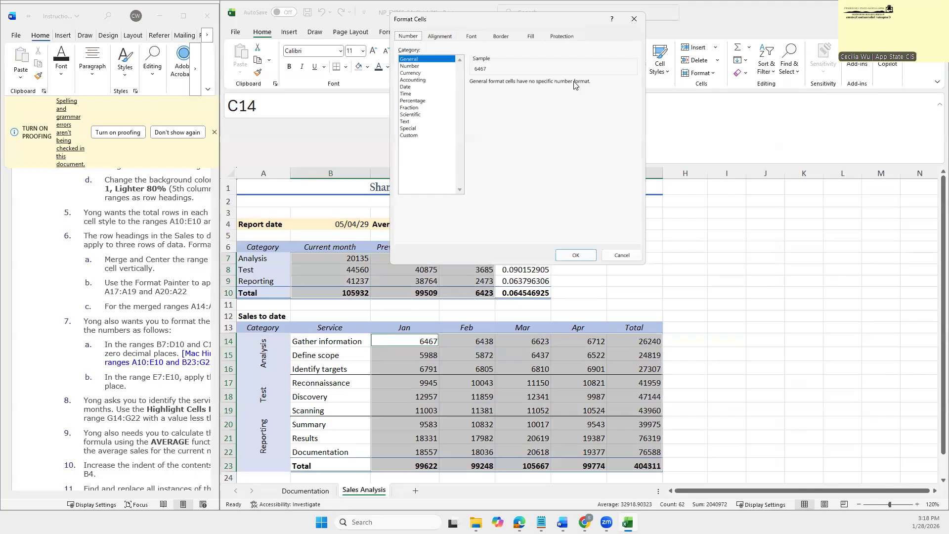
{"action": "left_click", "coordinate": [410, 80]}
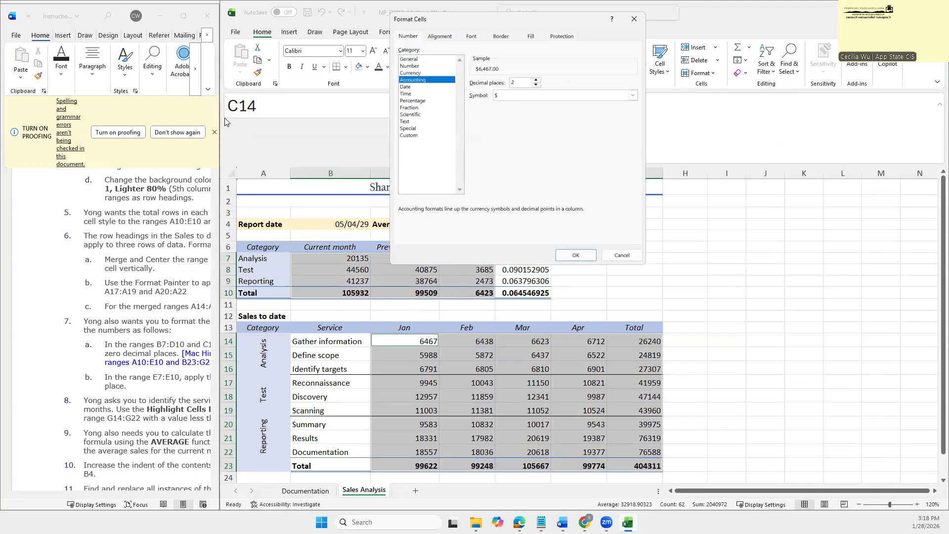
{"action": "left_click", "coordinate": [190, 261]}
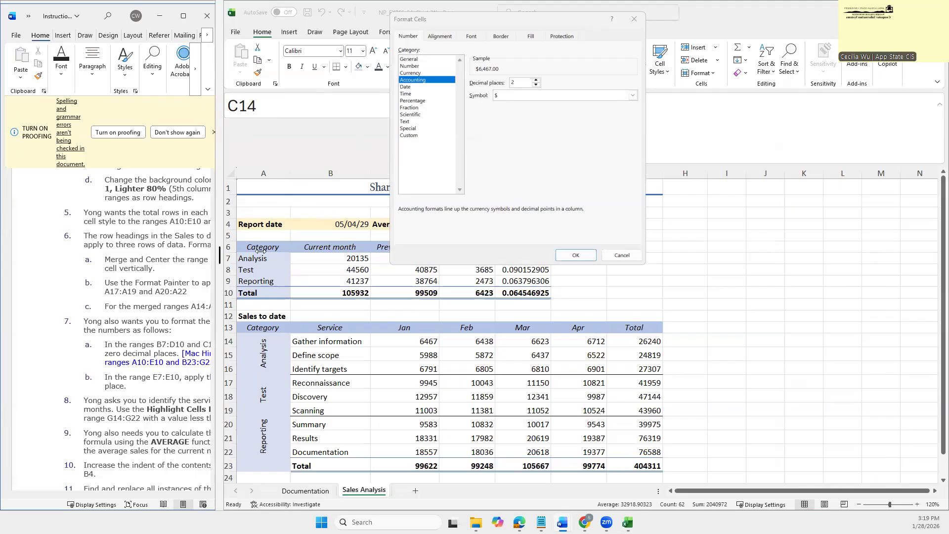
{"action": "left_click_drag", "start_coordinate": [261, 250], "coordinate": [261, 250]}
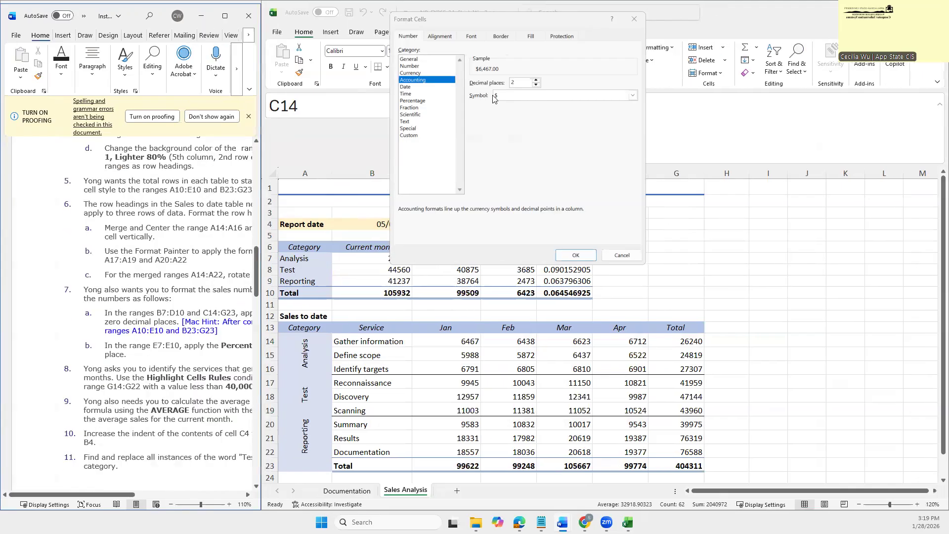
{"action": "left_click", "coordinate": [517, 83]}
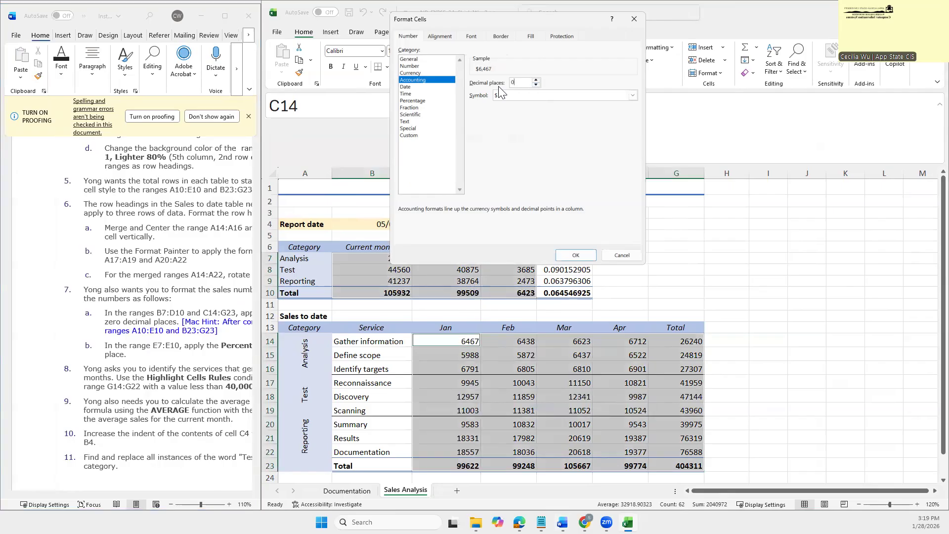
{"action": "type", "text": "0"}
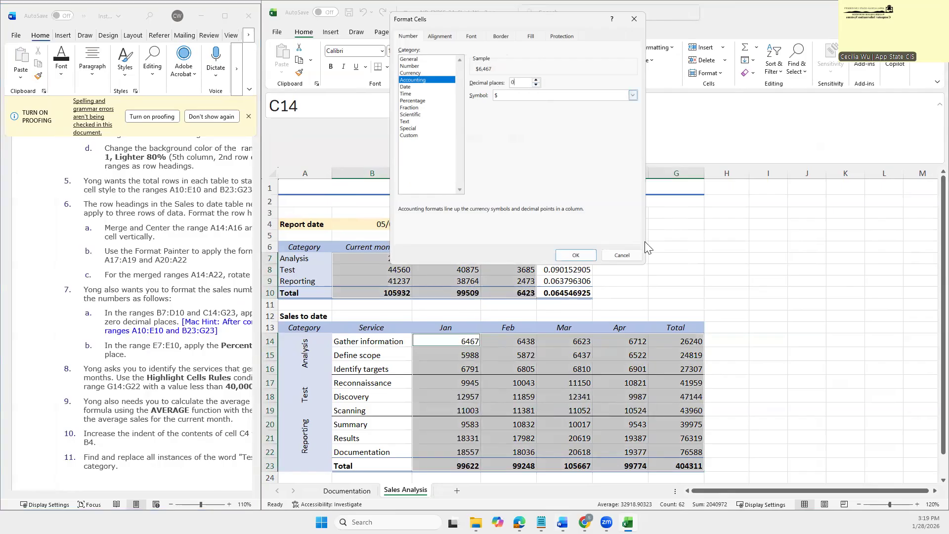
{"action": "left_click", "coordinate": [573, 256]}
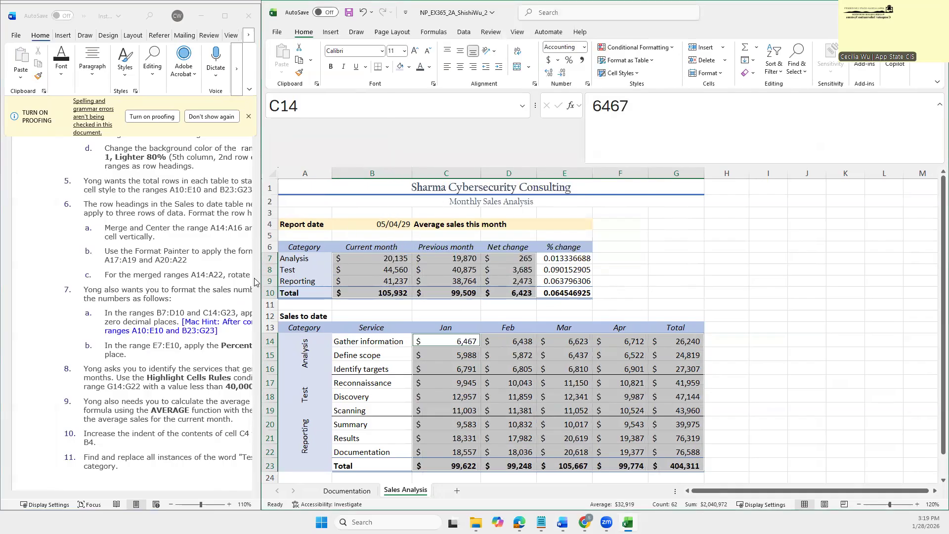
Step: Apply the Percentage number format with 1 decimal place to the % change values in E7:E10, following step 7b of the instructions
{"action": "mouse_move", "coordinate": [259, 274]}
{"action": "left_click_drag", "start_coordinate": [393, 281], "coordinate": [396, 281]}
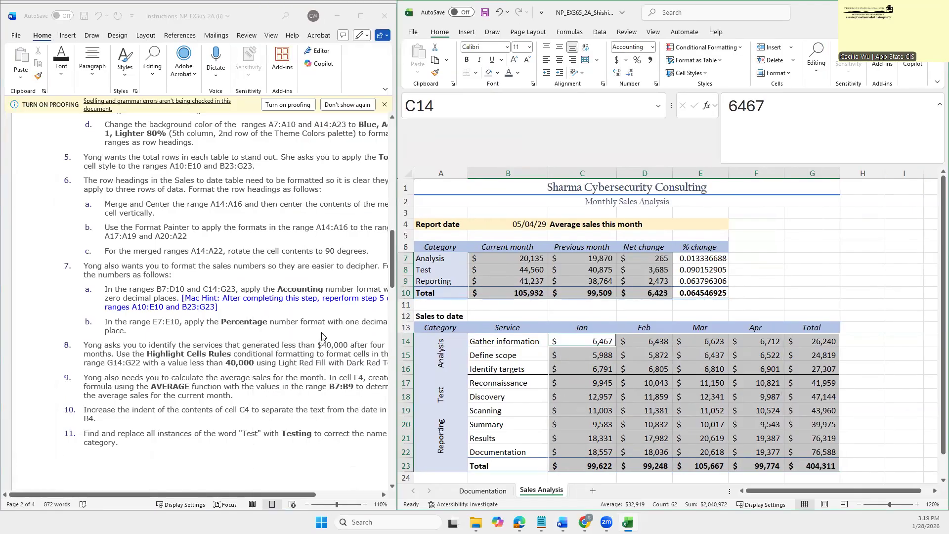
{"action": "mouse_move", "coordinate": [394, 316]}
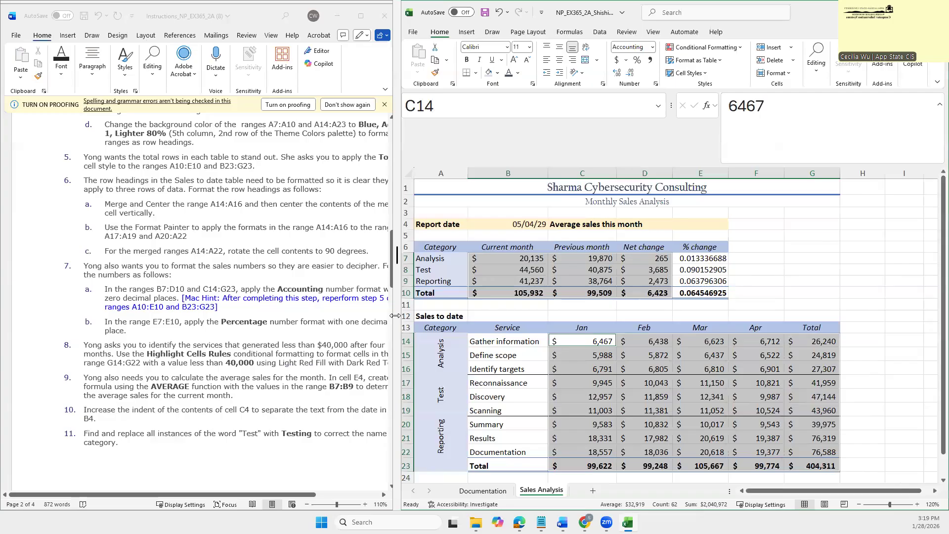
{"action": "left_click_drag", "start_coordinate": [395, 315], "coordinate": [442, 318]}
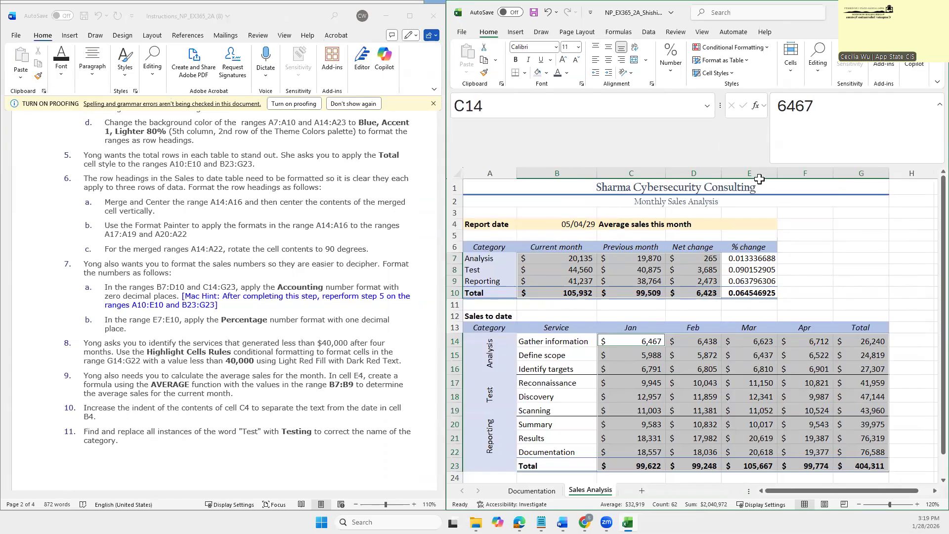
{"action": "left_click", "coordinate": [746, 257]}
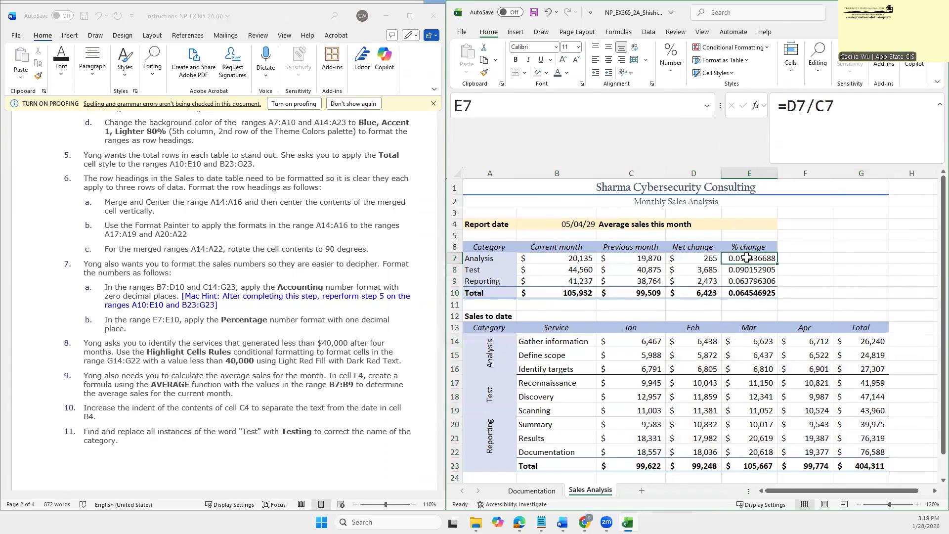
{"action": "left_click_drag", "start_coordinate": [746, 257], "coordinate": [747, 289]}
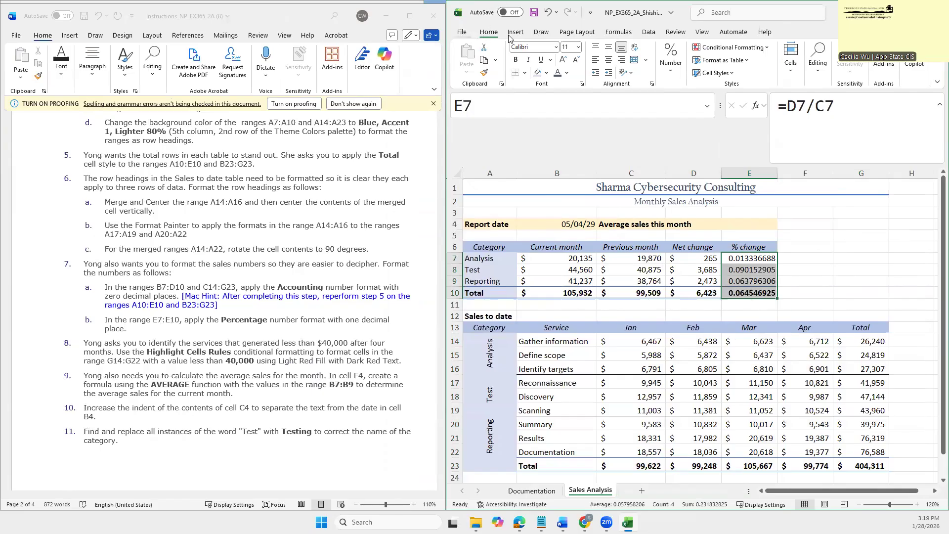
{"action": "mouse_move", "coordinate": [445, 47]}
{"action": "left_click_drag", "start_coordinate": [446, 47], "coordinate": [239, 47]}
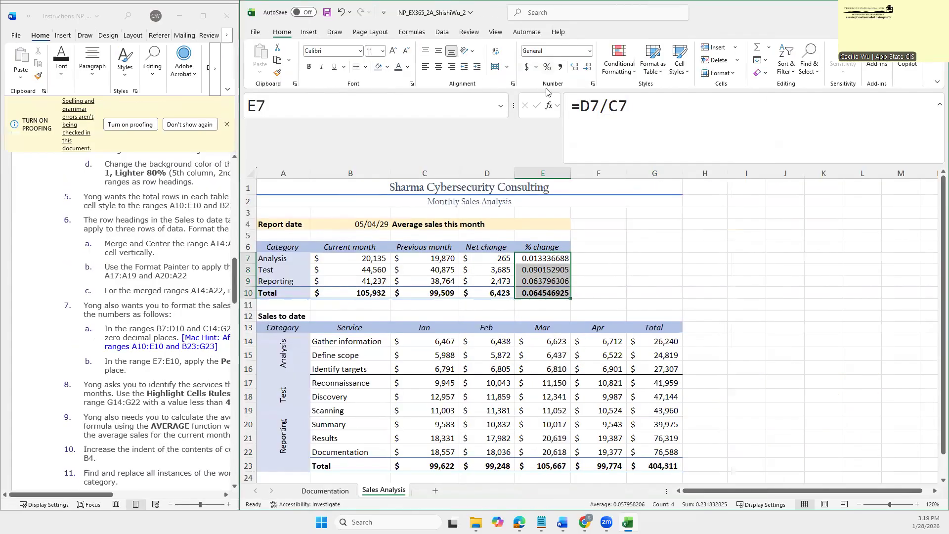
{"action": "left_click", "coordinate": [594, 84]}
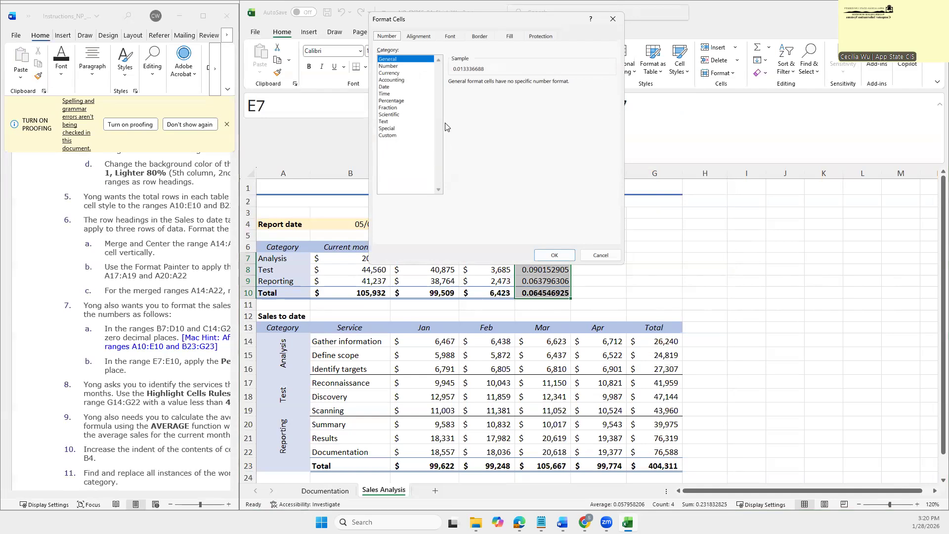
{"action": "left_click", "coordinate": [407, 101]}
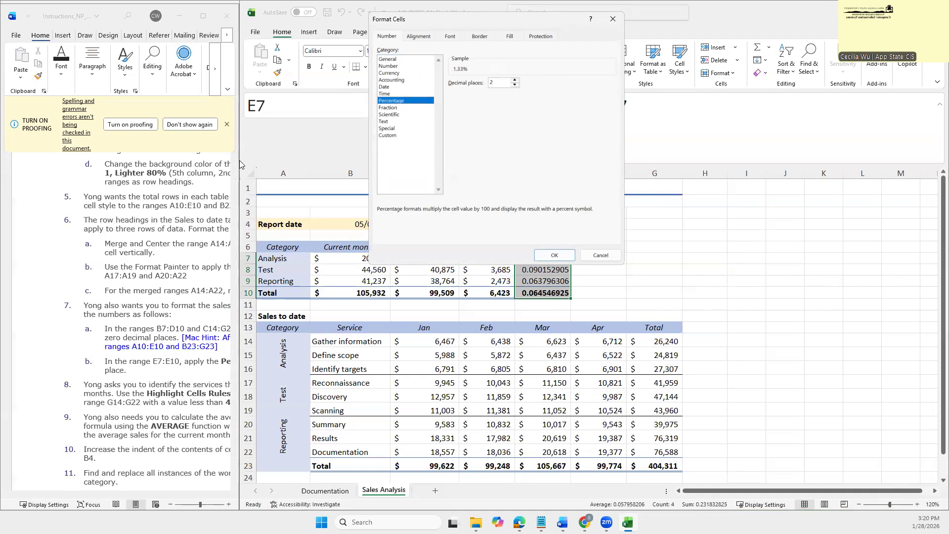
{"action": "left_click", "coordinate": [224, 267]}
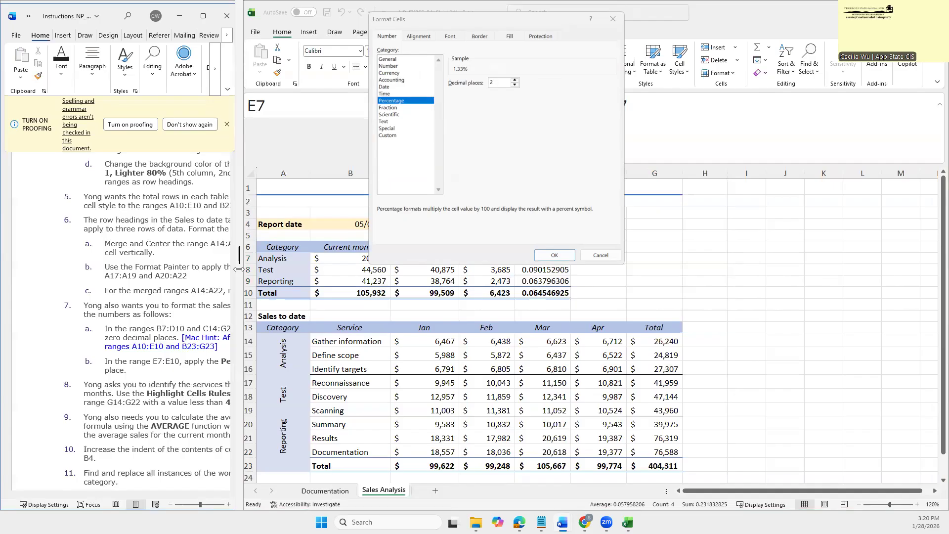
{"action": "left_click_drag", "start_coordinate": [239, 268], "coordinate": [273, 268]}
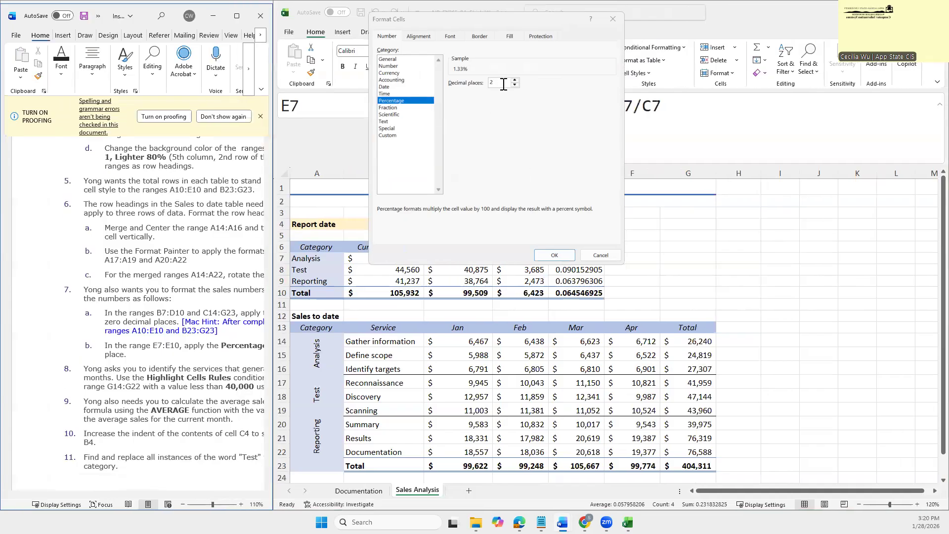
{"action": "left_click", "coordinate": [486, 83]}
{"action": "left_click", "coordinate": [486, 83]}
{"action": "type", "text": "1"}
{"action": "left_click", "coordinate": [568, 255]}
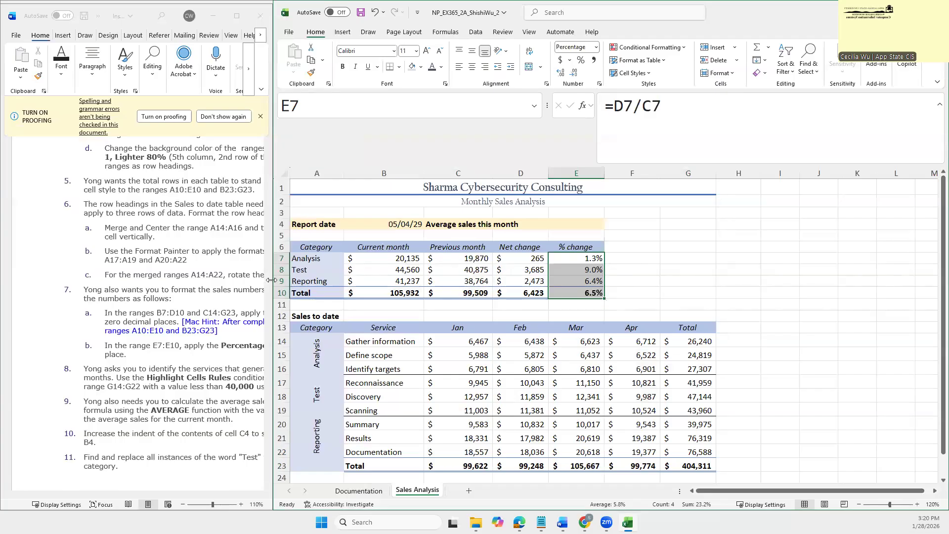
Step: Apply a Less Than highlight rule of 40000 with Light Red Fill with Dark Red Text to G14:G22, following step 8 of the instructions
{"action": "left_click_drag", "start_coordinate": [270, 280], "coordinate": [450, 280]}
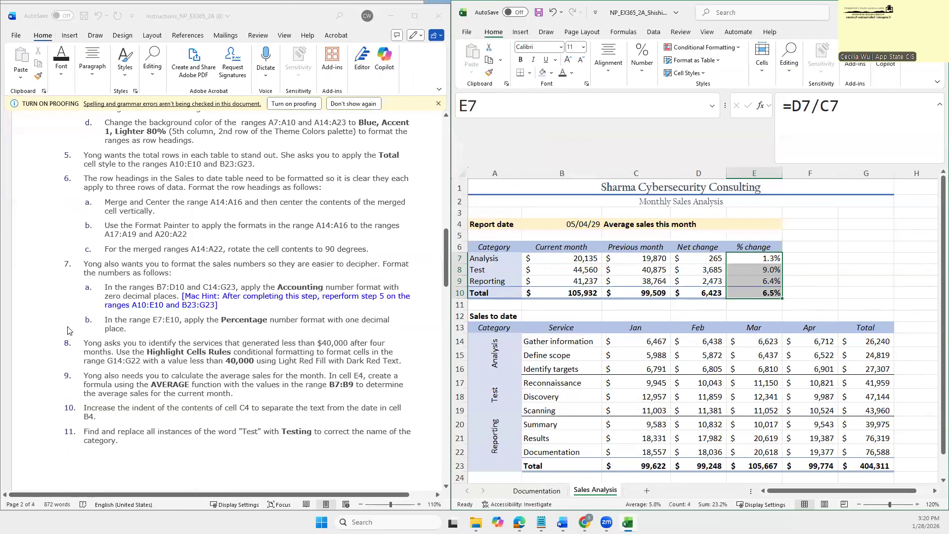
{"action": "scroll", "coordinate": [104, 357], "scroll_direction": "down", "scroll_amount": 2}
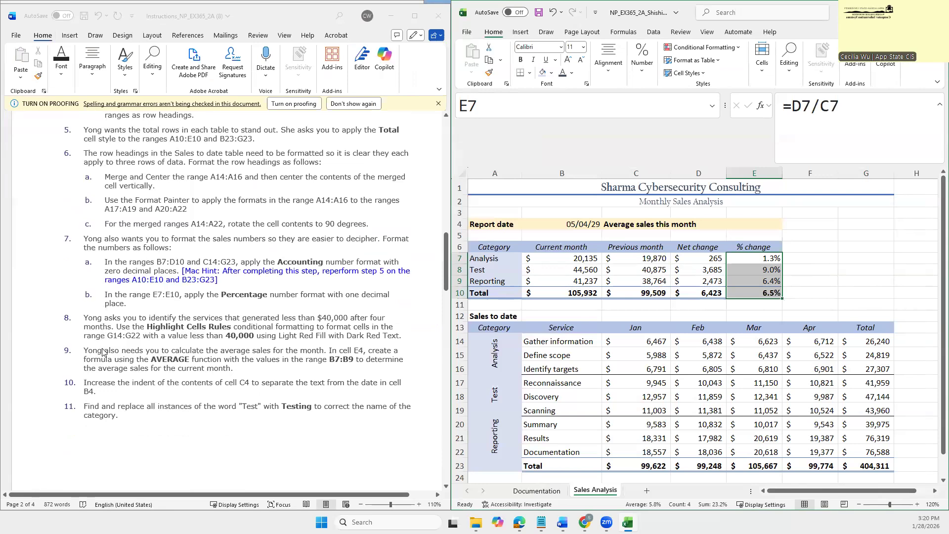
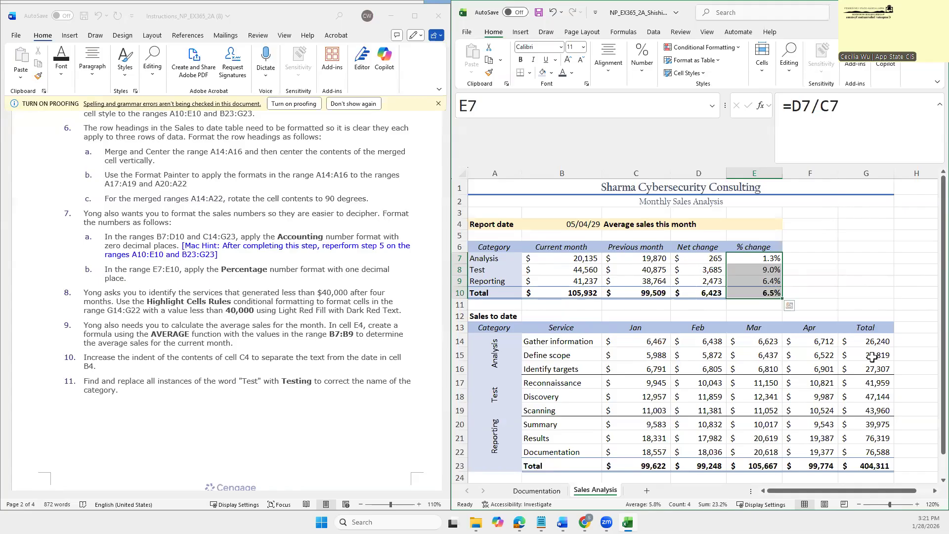
{"action": "left_click", "coordinate": [869, 341]}
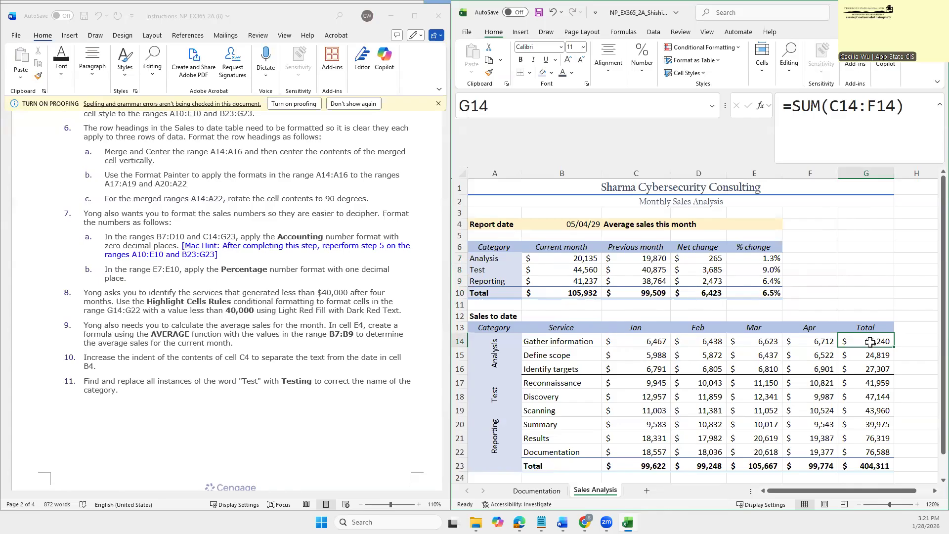
{"action": "left_click_drag", "start_coordinate": [870, 342], "coordinate": [870, 455]}
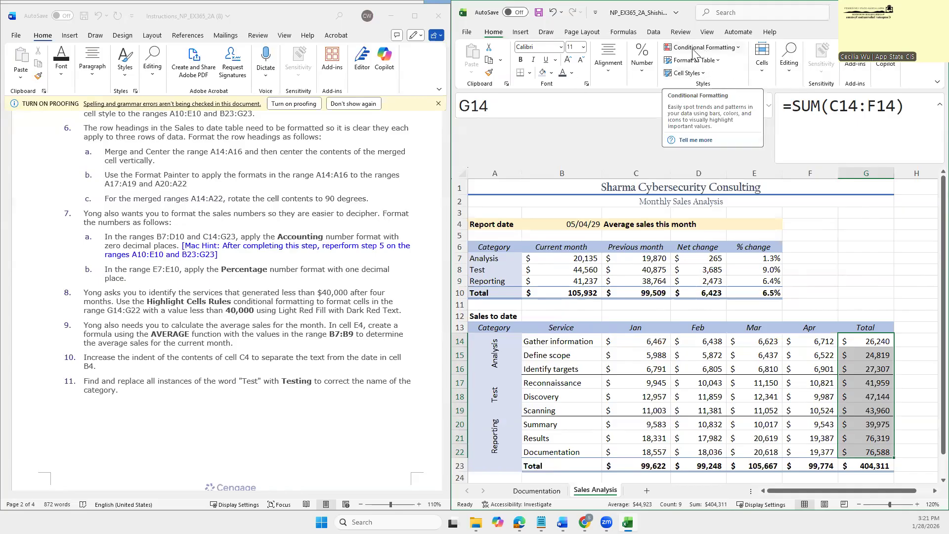
{"action": "left_click", "coordinate": [737, 49]}
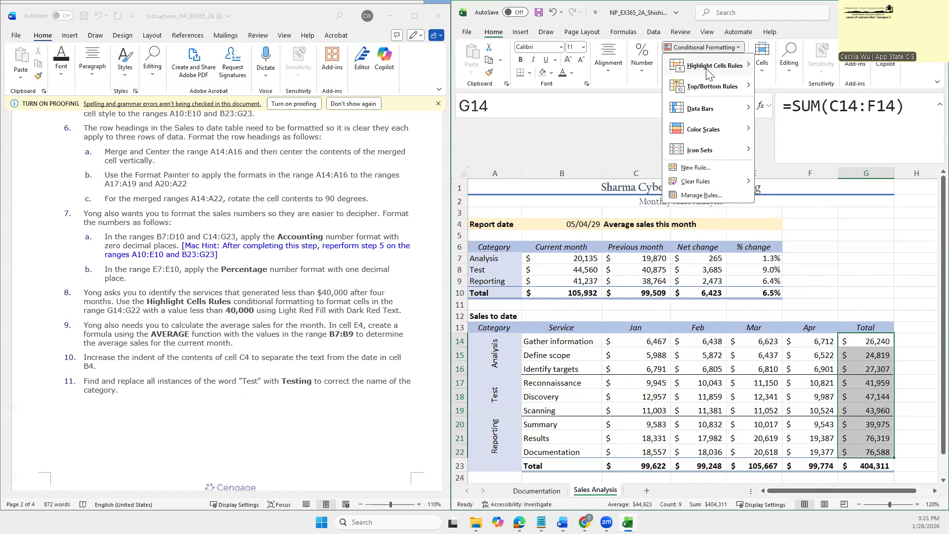
{"action": "mouse_move", "coordinate": [709, 75]}
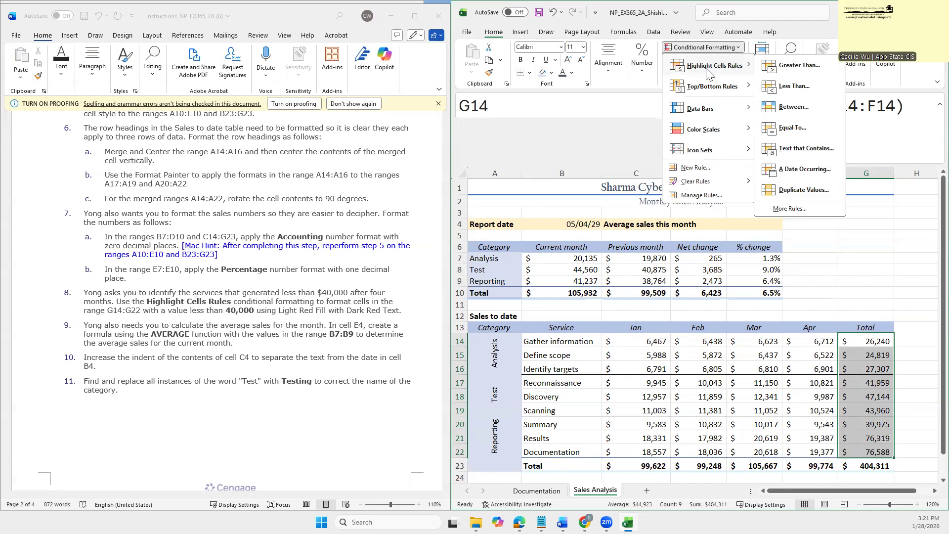
{"action": "left_click", "coordinate": [794, 87]}
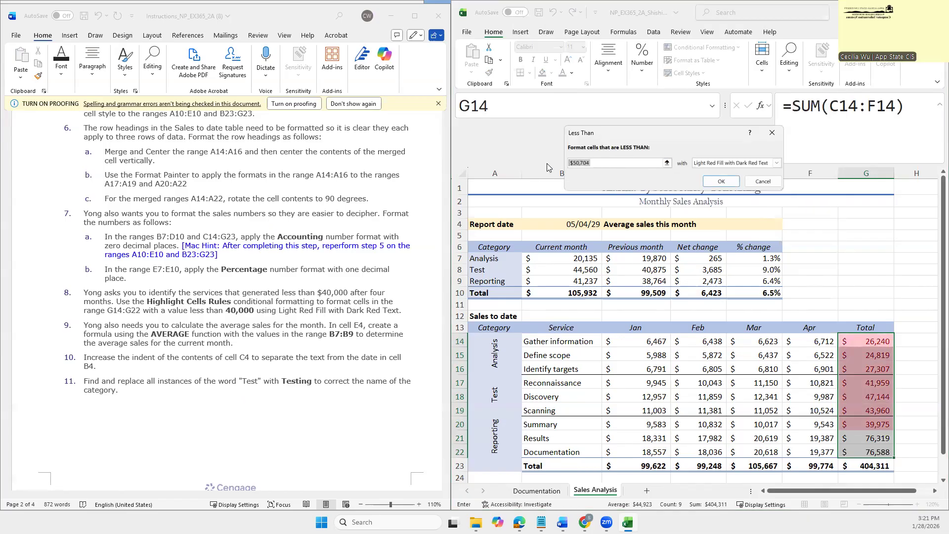
{"action": "type", "text": "40000"}
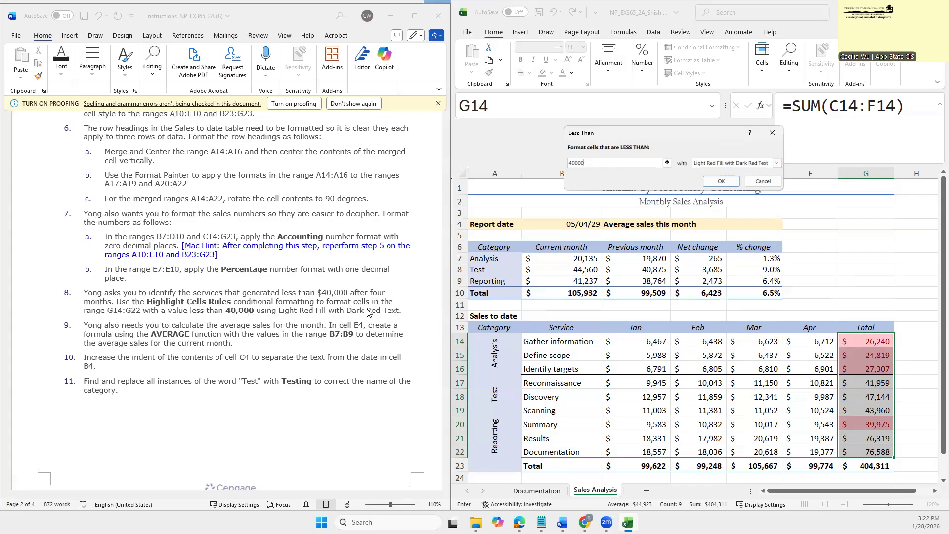
{"action": "left_click", "coordinate": [721, 181]}
{"action": "scroll", "coordinate": [930, 296], "scroll_direction": "down", "scroll_amount": 2}
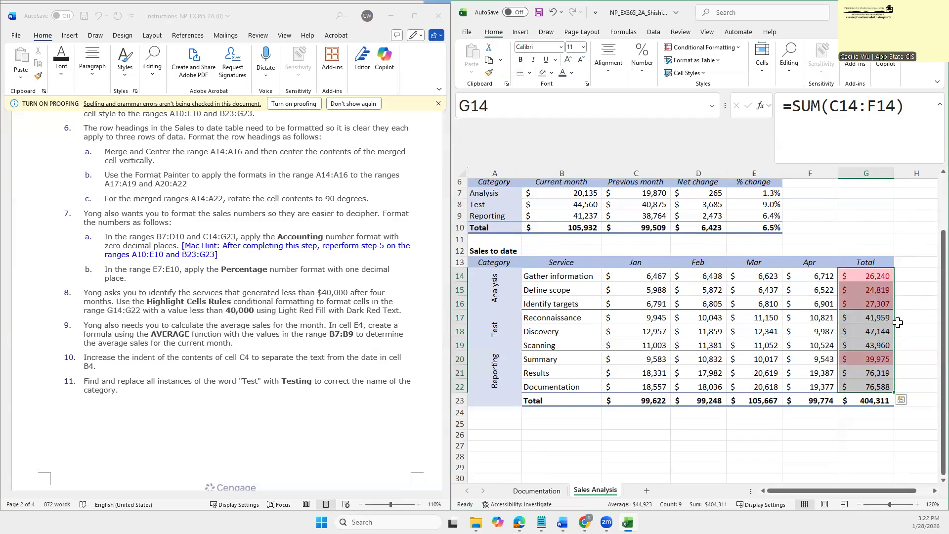
Step: Enter the formula =AVERAGE(B7:B9) in cell E4 to calculate the average sales this month, as step 9 of the instructions asks
{"action": "left_click", "coordinate": [331, 365]}
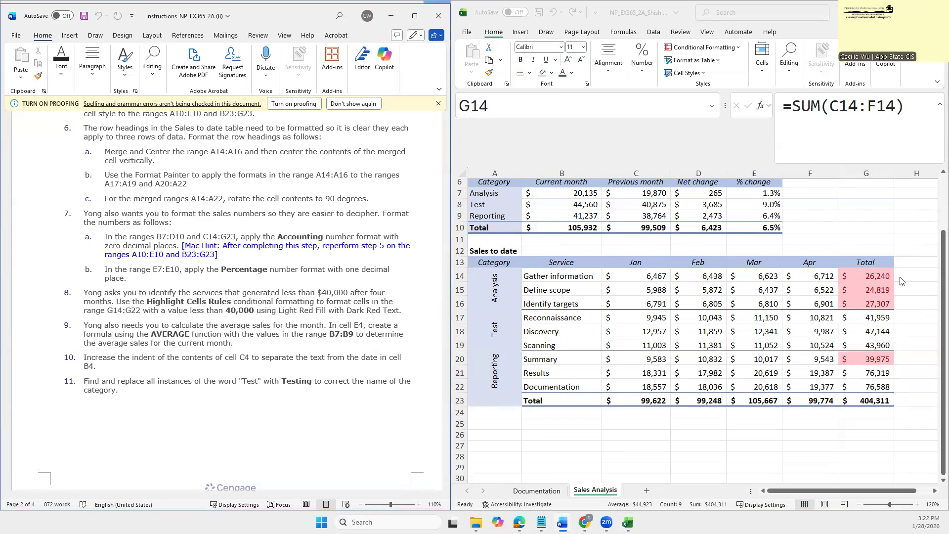
{"action": "left_click", "coordinate": [197, 334]}
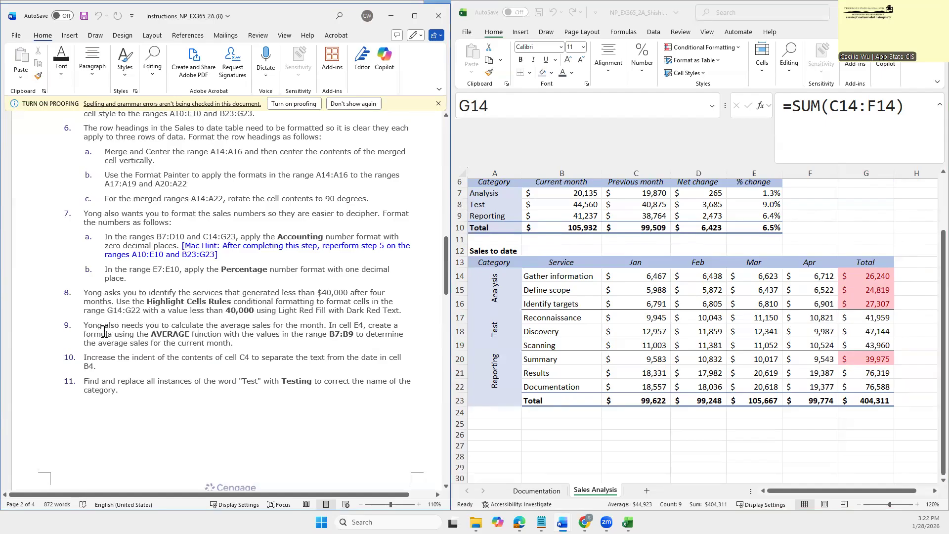
{"action": "scroll", "coordinate": [63, 361], "scroll_direction": "down", "scroll_amount": 1}
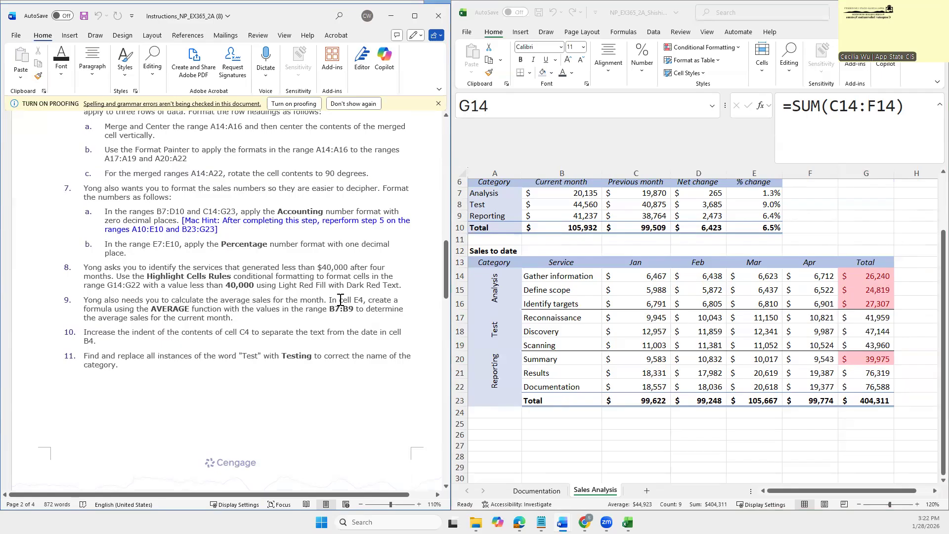
{"action": "scroll", "coordinate": [575, 319], "scroll_direction": "up", "scroll_amount": 2}
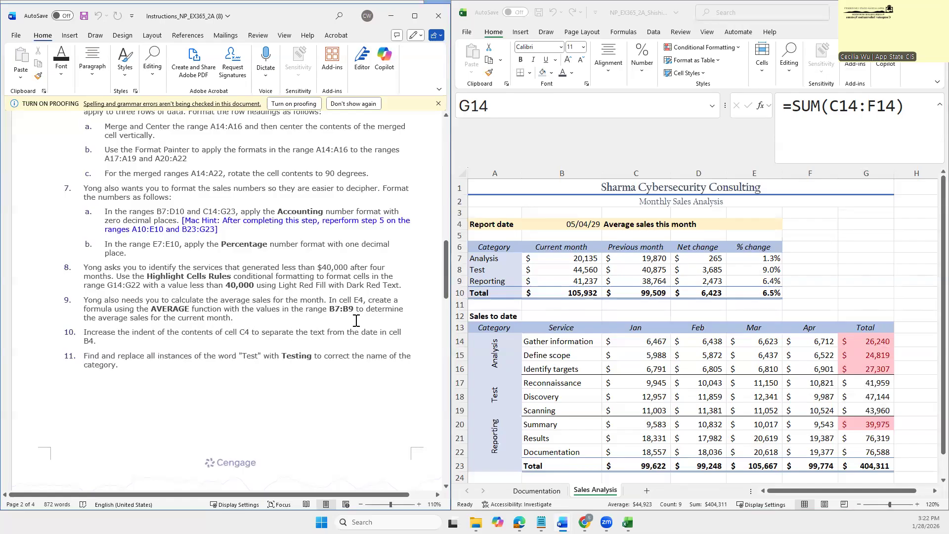
{"action": "left_click", "coordinate": [743, 223]}
{"action": "left_click", "coordinate": [742, 223]}
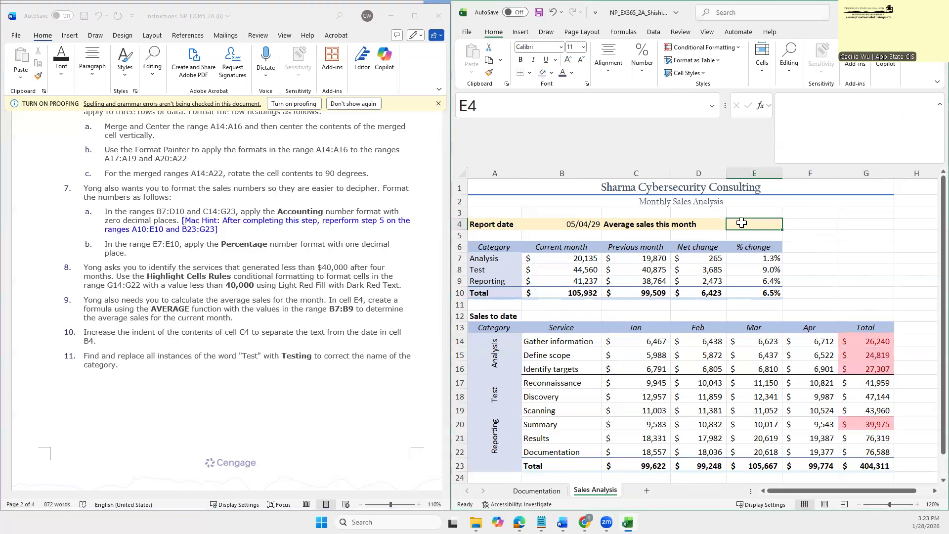
{"action": "double_click", "coordinate": [742, 222]}
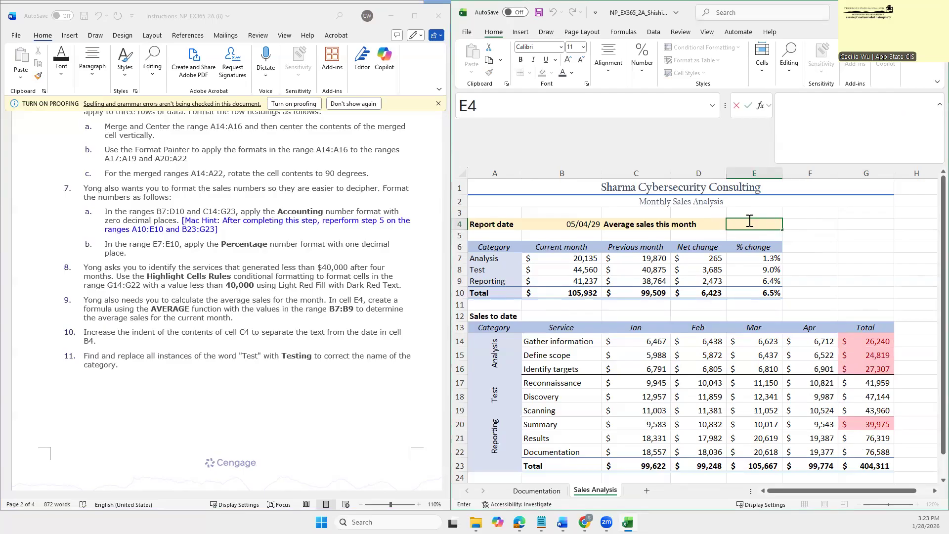
{"action": "type", "text": "="}
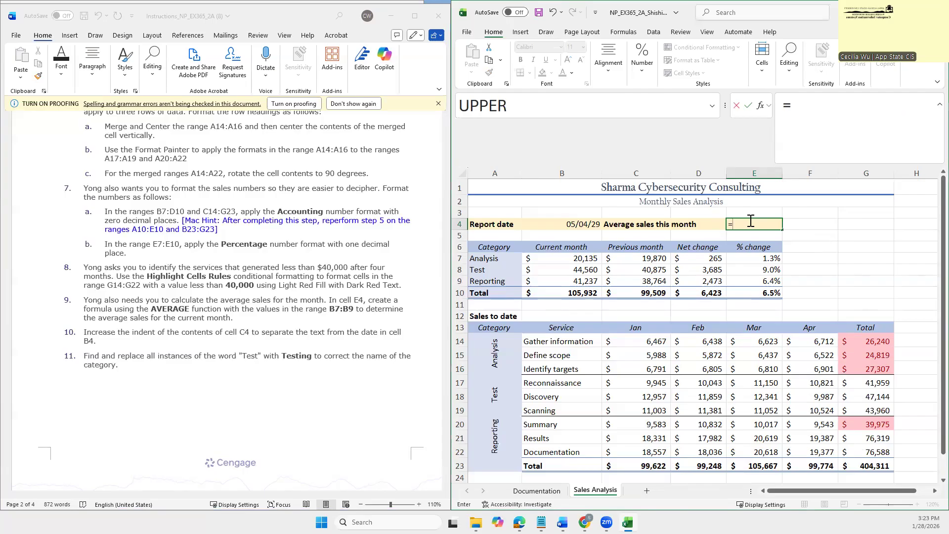
{"action": "type", "text": "av"}
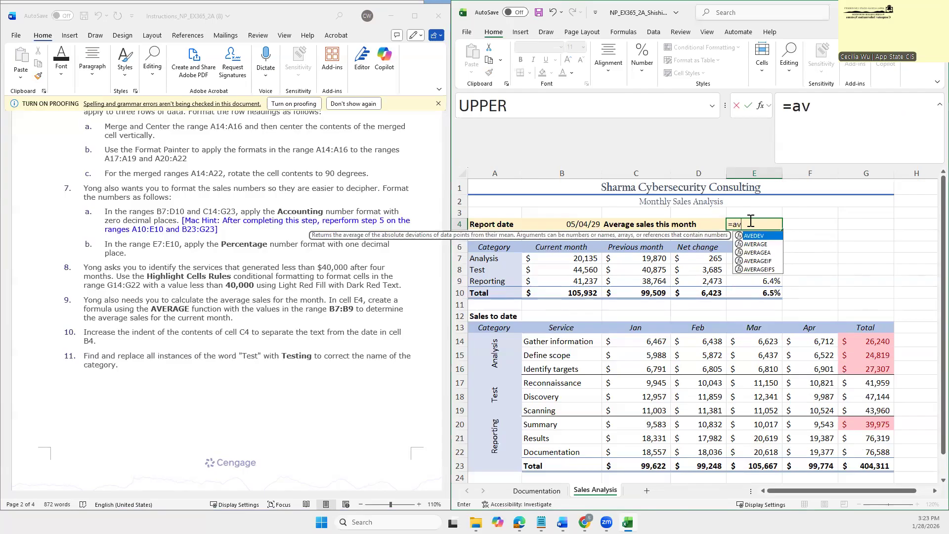
{"action": "type", "text": "e"}
{"action": "double_click", "coordinate": [764, 243]}
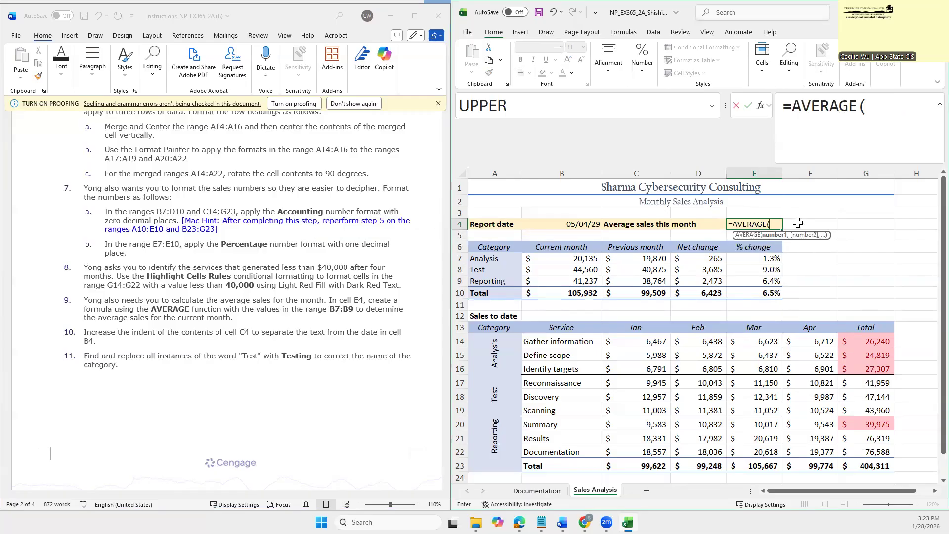
{"action": "type", "text": "b7:b9"}
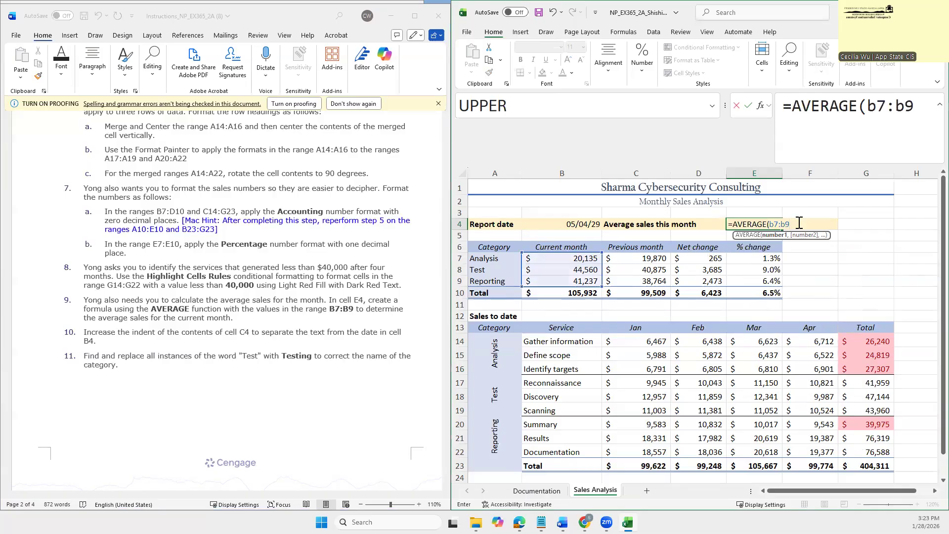
{"action": "type", "text": ")"}
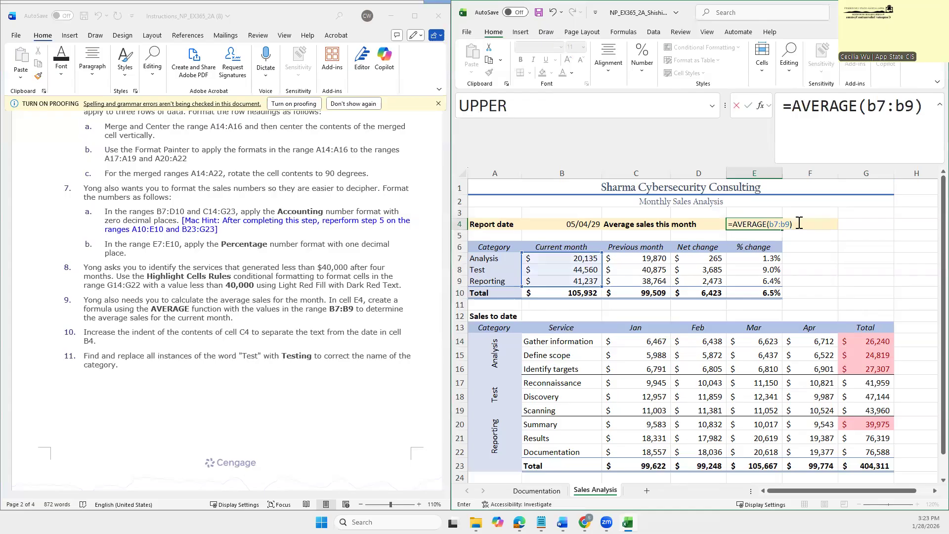
{"action": "key", "text": "Return"}
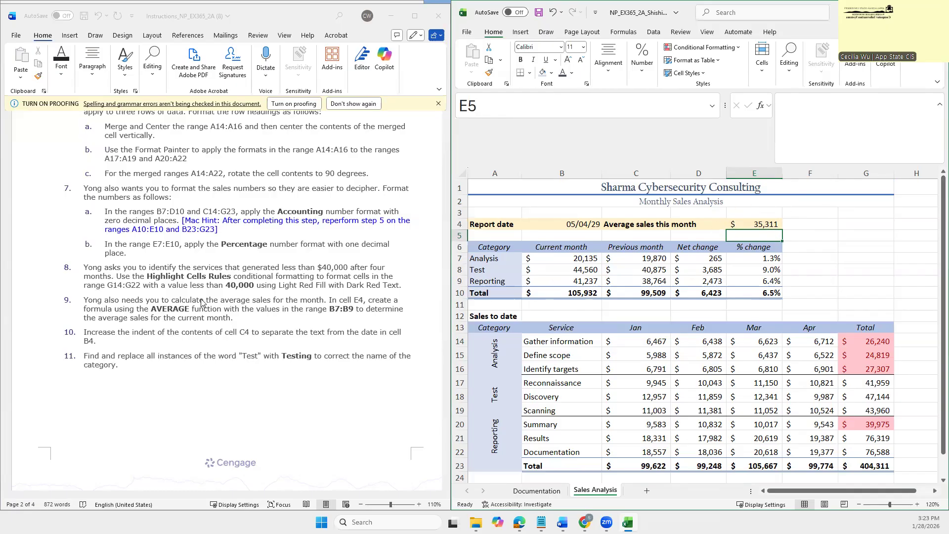
Step: Increase the indent of the "Average sales this month" label in cell C4 by one level, following step 10 of the instructions
{"action": "scroll", "coordinate": [203, 304], "scroll_direction": "down", "scroll_amount": 1}
{"action": "scroll", "coordinate": [201, 302], "scroll_direction": "down", "scroll_amount": 2}
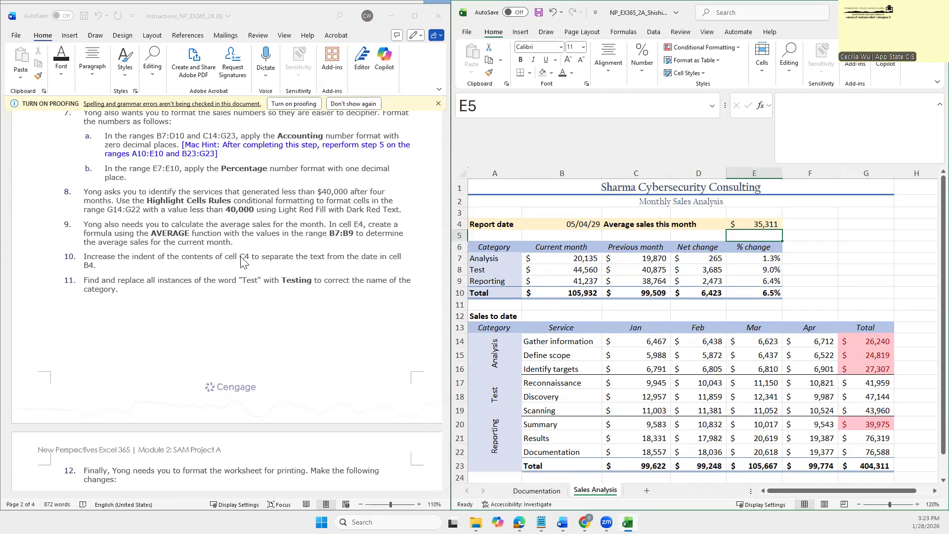
{"action": "left_click", "coordinate": [636, 244]}
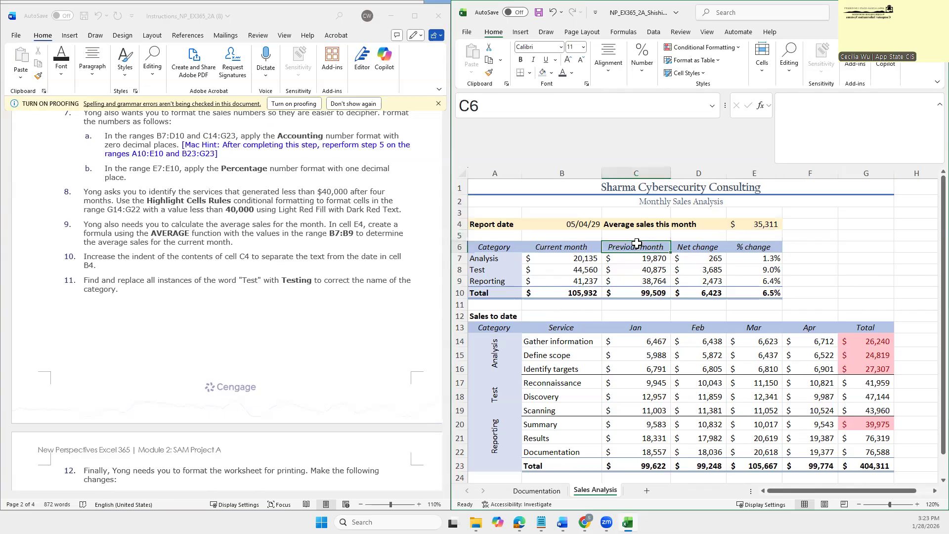
{"action": "left_click", "coordinate": [648, 187]}
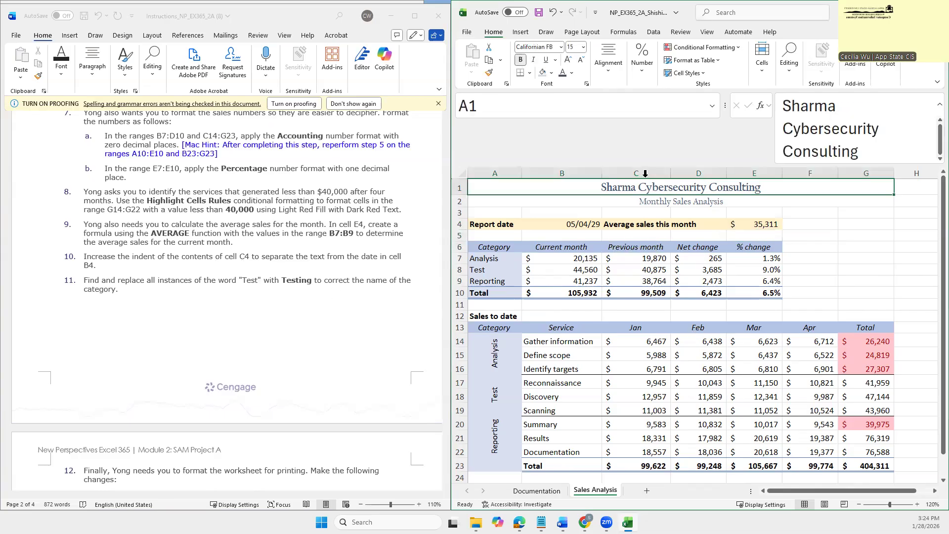
{"action": "left_click", "coordinate": [617, 226]}
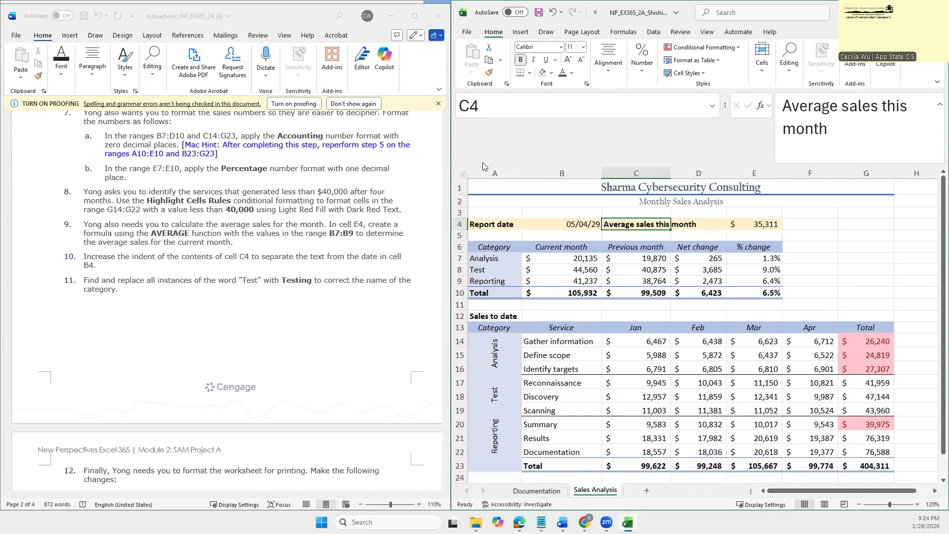
{"action": "left_click_drag", "start_coordinate": [449, 159], "coordinate": [183, 159]}
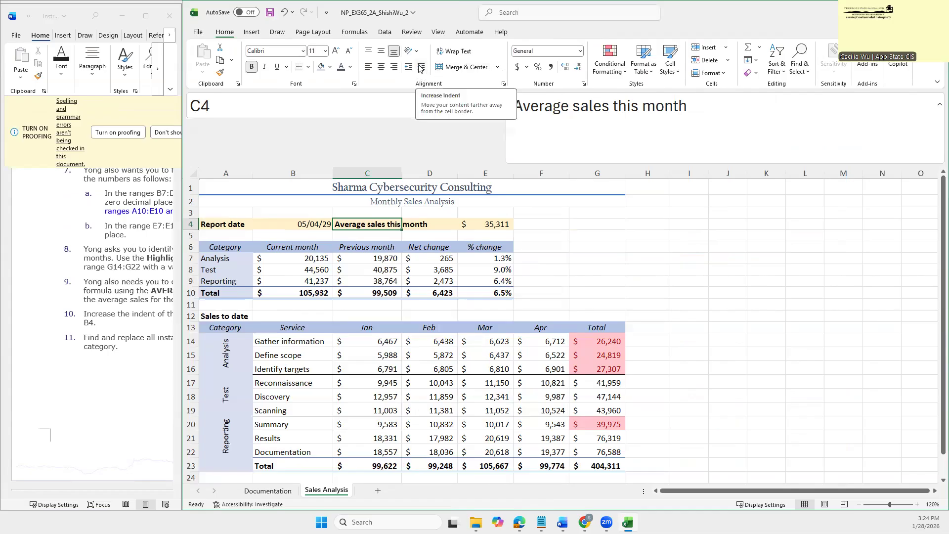
{"action": "mouse_move", "coordinate": [179, 210]}
{"action": "left_click_drag", "start_coordinate": [179, 210], "coordinate": [307, 212]}
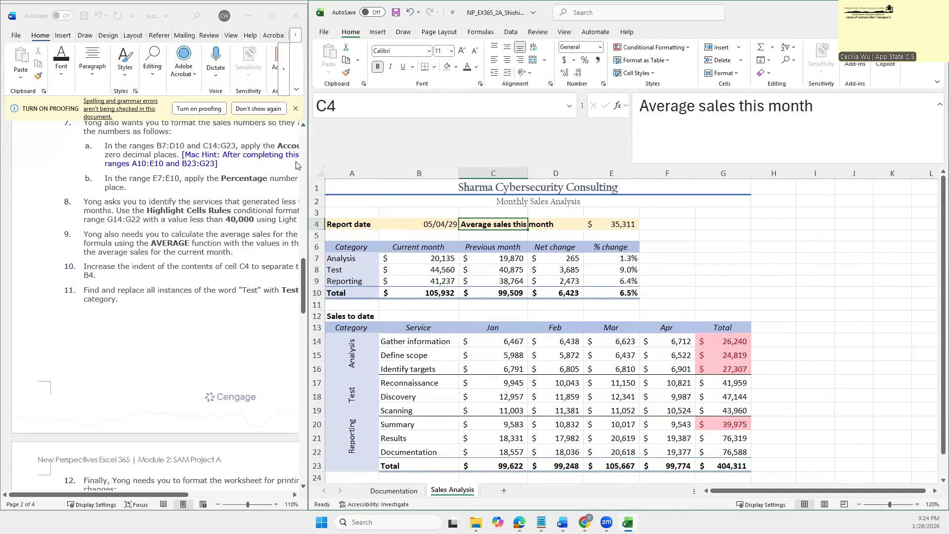
{"action": "mouse_move", "coordinate": [305, 171]}
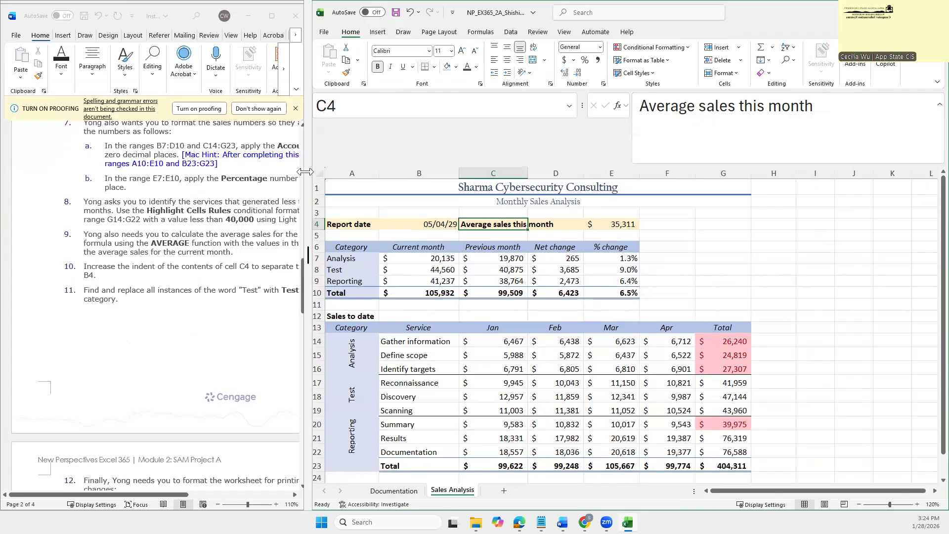
{"action": "left_click_drag", "start_coordinate": [305, 171], "coordinate": [313, 172]}
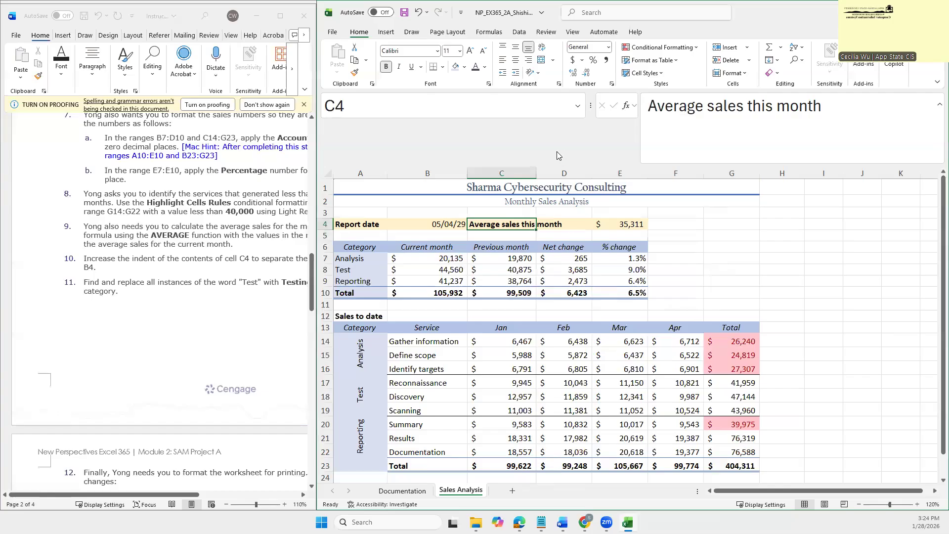
{"action": "left_click", "coordinate": [516, 74]}
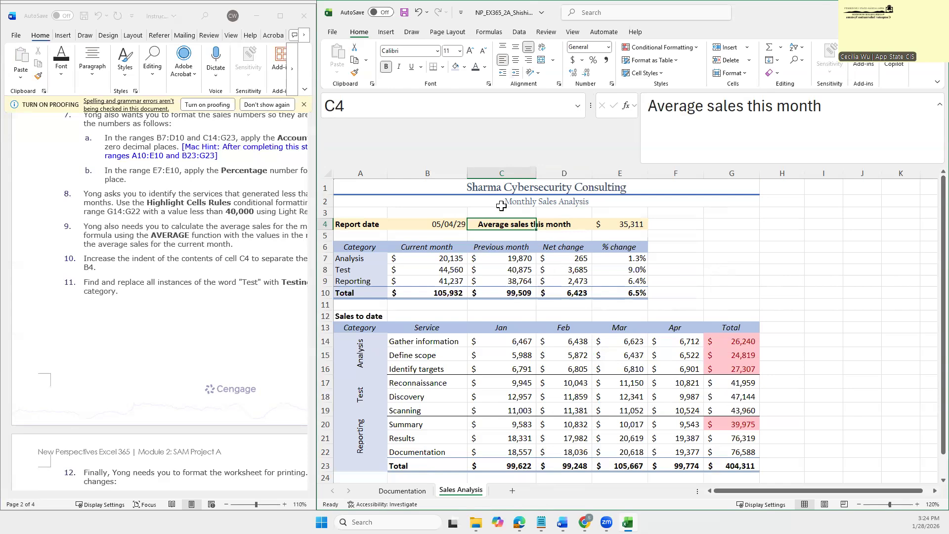
Step: Replace all instances of "Test" with "Testing" on the Sales Analysis worksheet, following step 11 of the instructions
{"action": "mouse_move", "coordinate": [314, 215]}
{"action": "left_click_drag", "start_coordinate": [314, 216], "coordinate": [472, 217]}
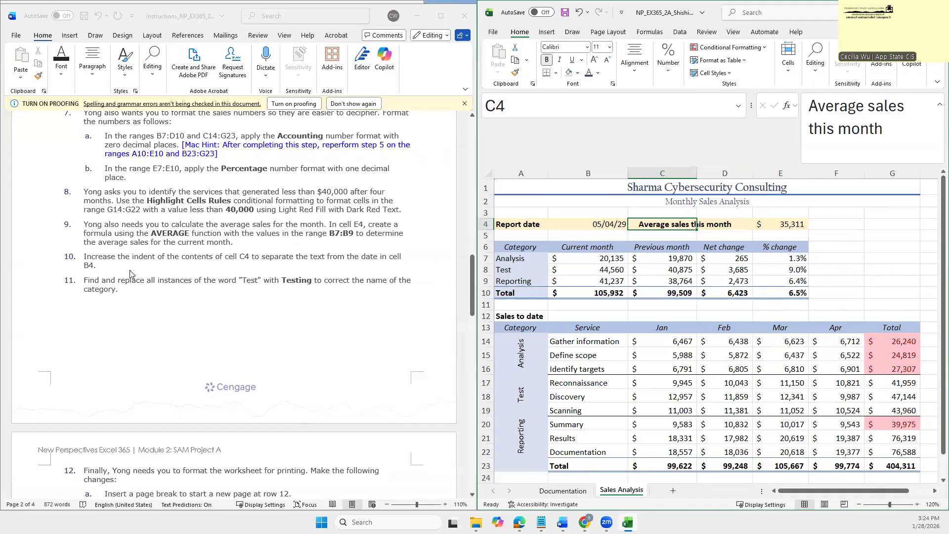
{"action": "scroll", "coordinate": [130, 273], "scroll_direction": "down", "scroll_amount": 3}
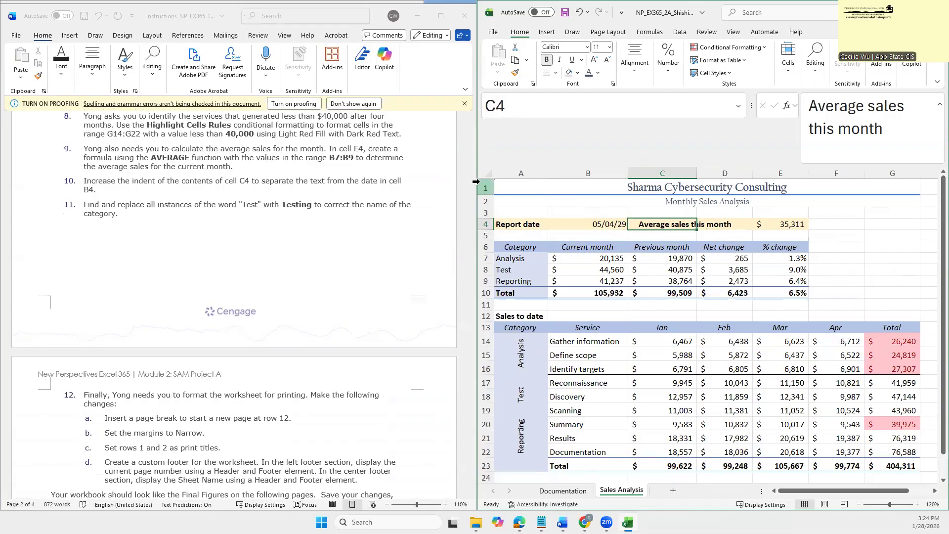
{"action": "mouse_move", "coordinate": [476, 176]}
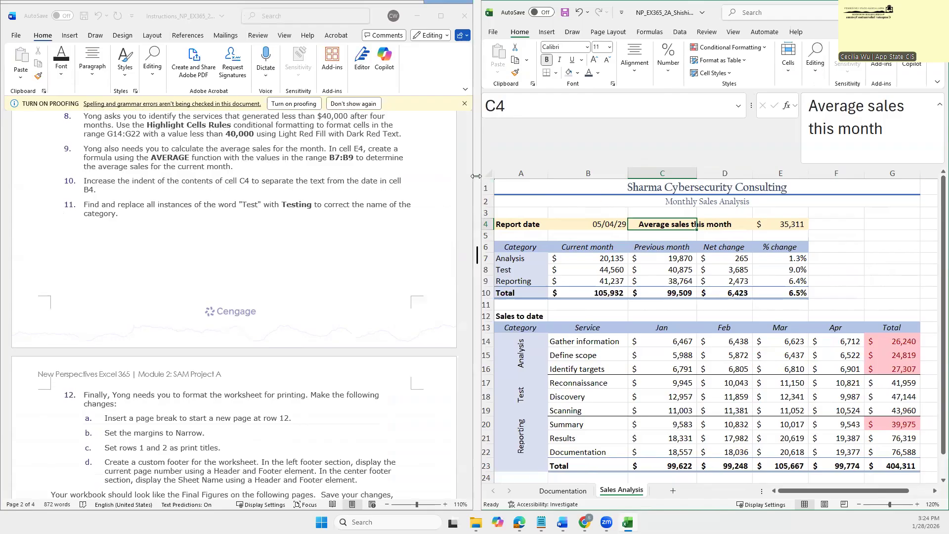
{"action": "left_click_drag", "start_coordinate": [476, 176], "coordinate": [151, 176]}
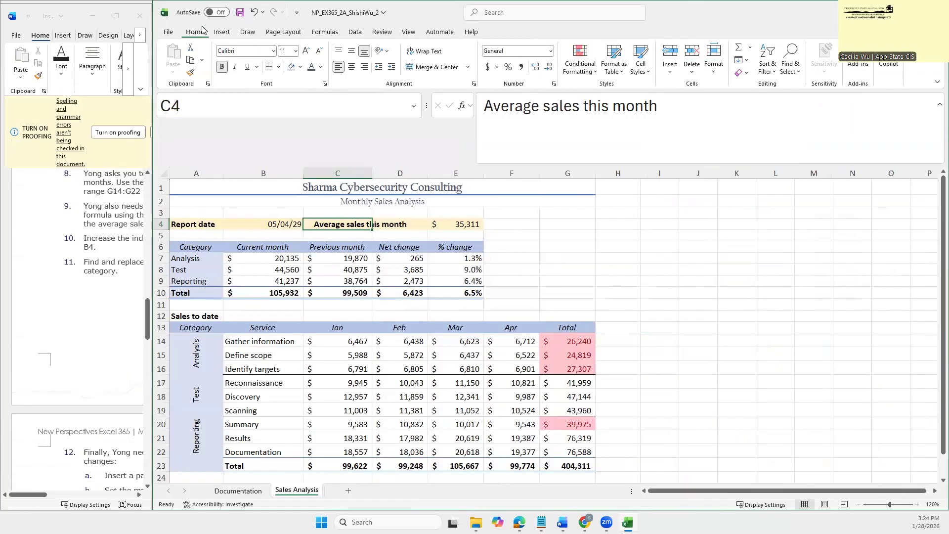
{"action": "left_click", "coordinate": [792, 73]}
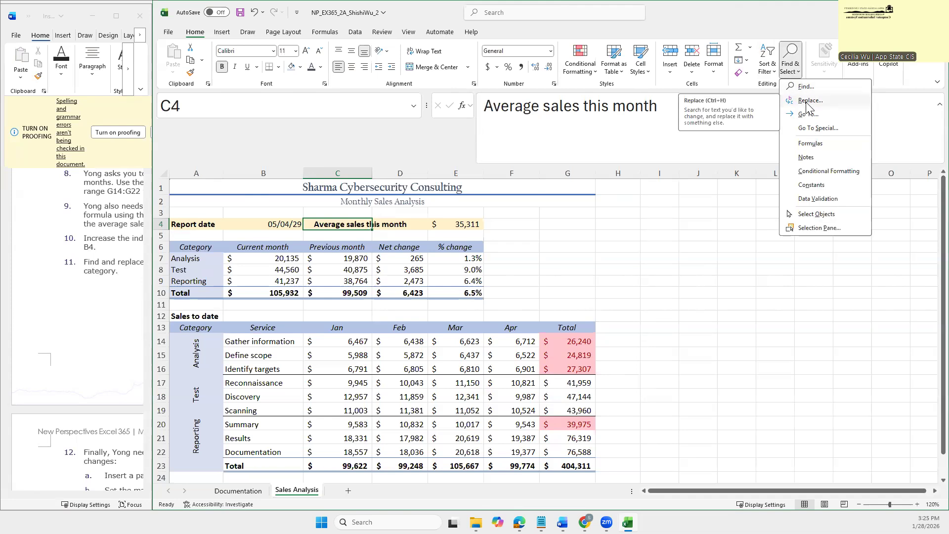
{"action": "left_click", "coordinate": [807, 100]}
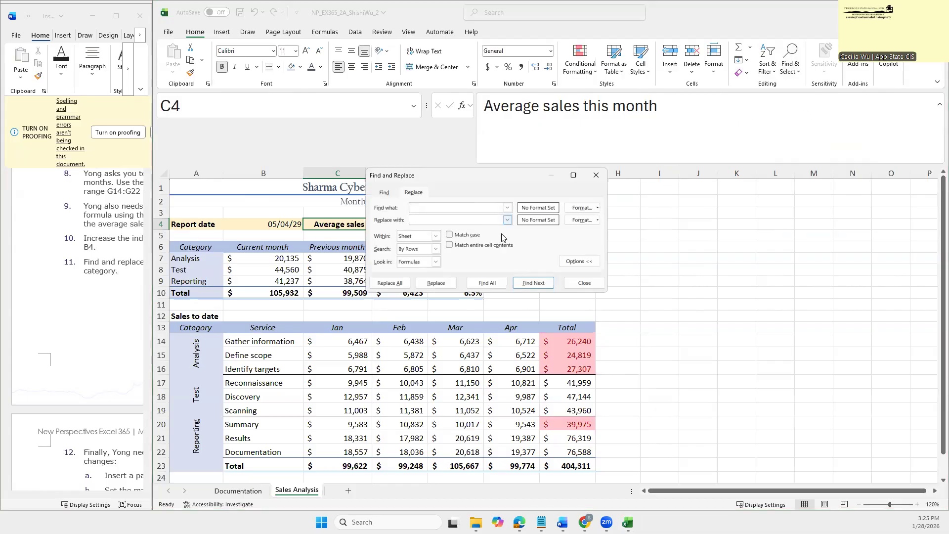
{"action": "type", "text": "Test"}
{"action": "left_click", "coordinate": [447, 218]}
{"action": "mouse_move", "coordinate": [150, 135]}
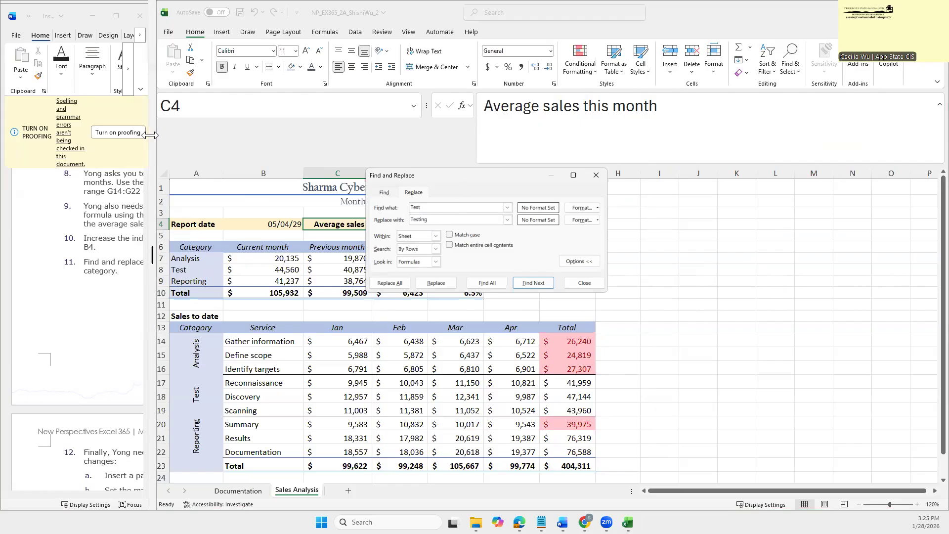
{"action": "left_click_drag", "start_coordinate": [151, 134], "coordinate": [556, 135]}
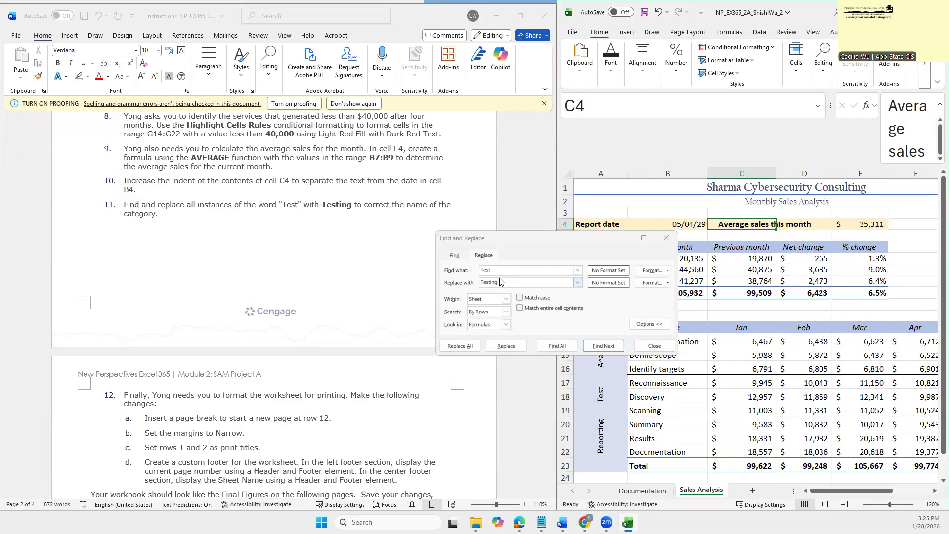
{"action": "left_click", "coordinate": [454, 348]}
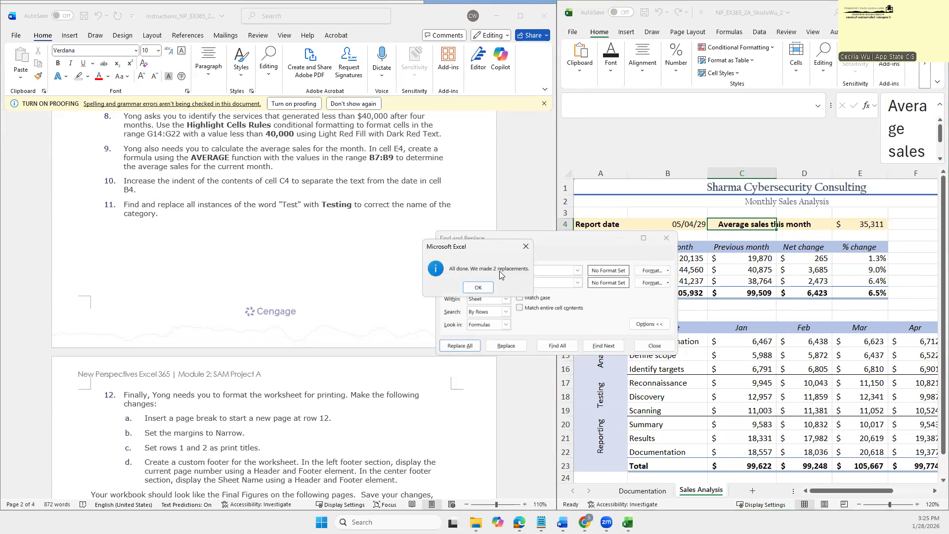
{"action": "left_click", "coordinate": [478, 287]}
{"action": "left_click", "coordinate": [667, 239]}
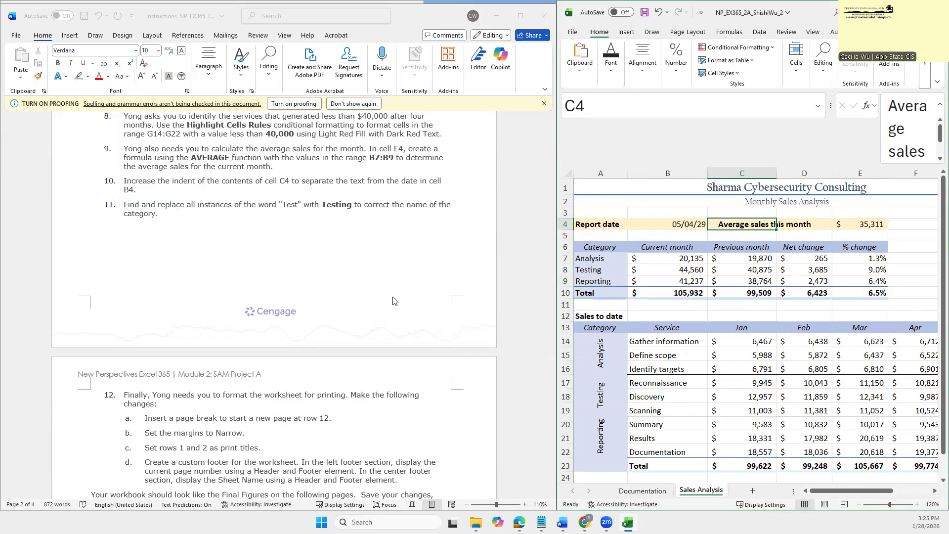
Step: Insert a page break that starts a new page at row 12, following step 12a of the instructions
{"action": "scroll", "coordinate": [393, 301], "scroll_direction": "down", "scroll_amount": 3}
{"action": "scroll", "coordinate": [394, 302], "scroll_direction": "down", "scroll_amount": 3}
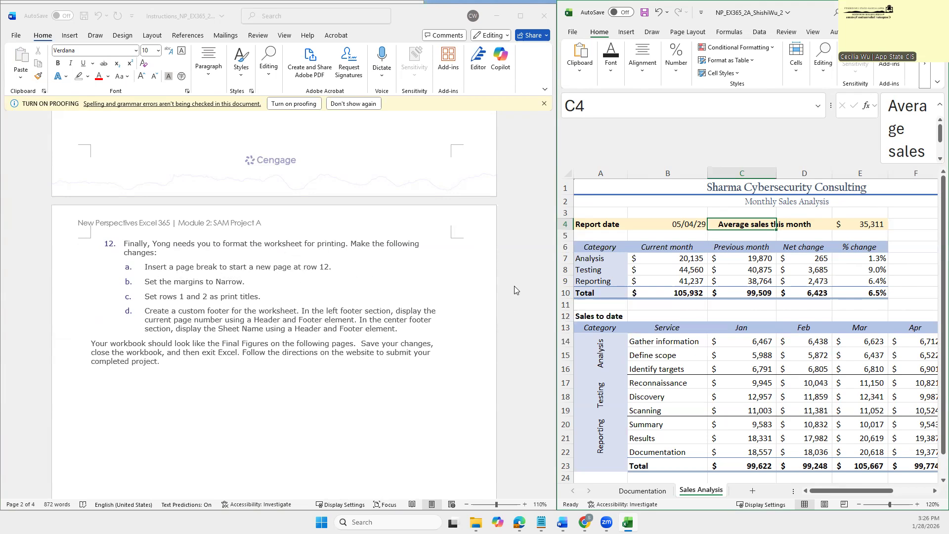
{"action": "left_click", "coordinate": [567, 315]}
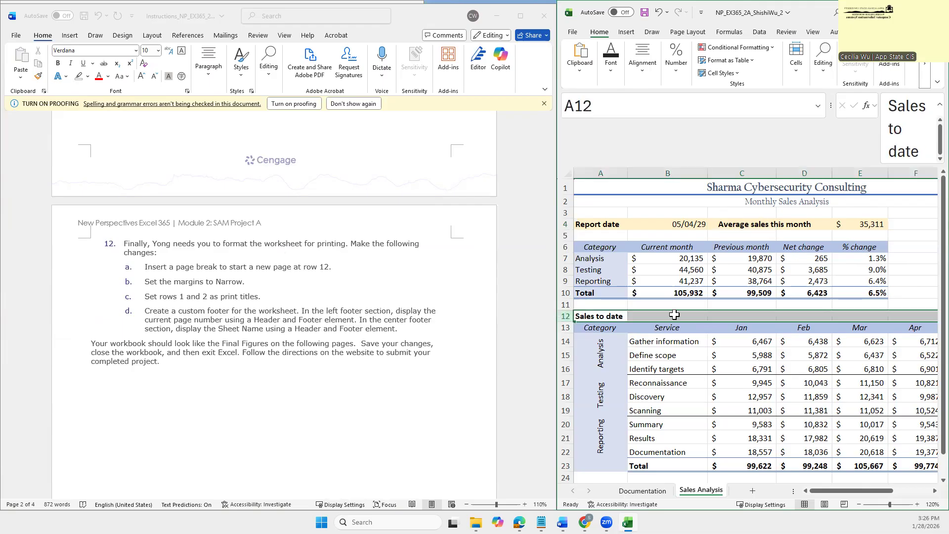
{"action": "mouse_move", "coordinate": [555, 313]}
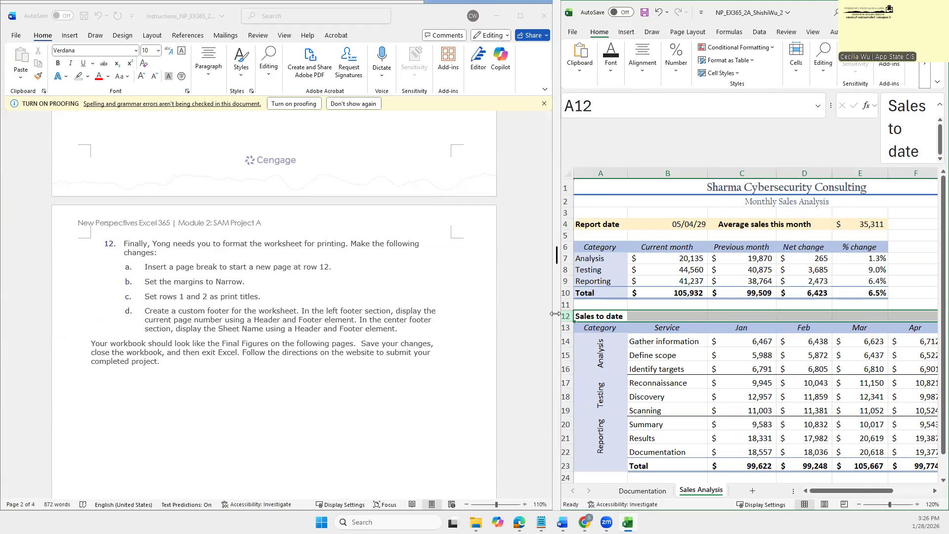
{"action": "left_click_drag", "start_coordinate": [555, 313], "coordinate": [327, 313]}
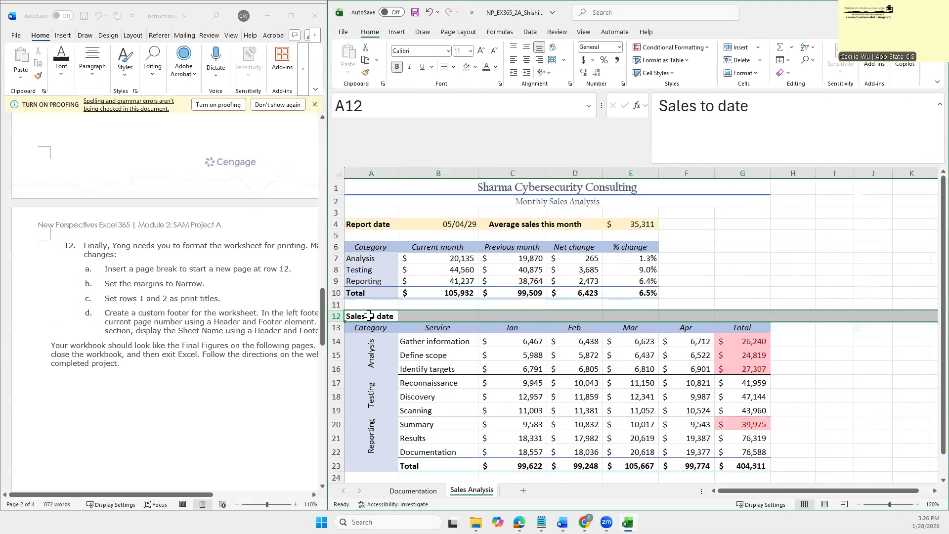
{"action": "left_click", "coordinate": [464, 35]}
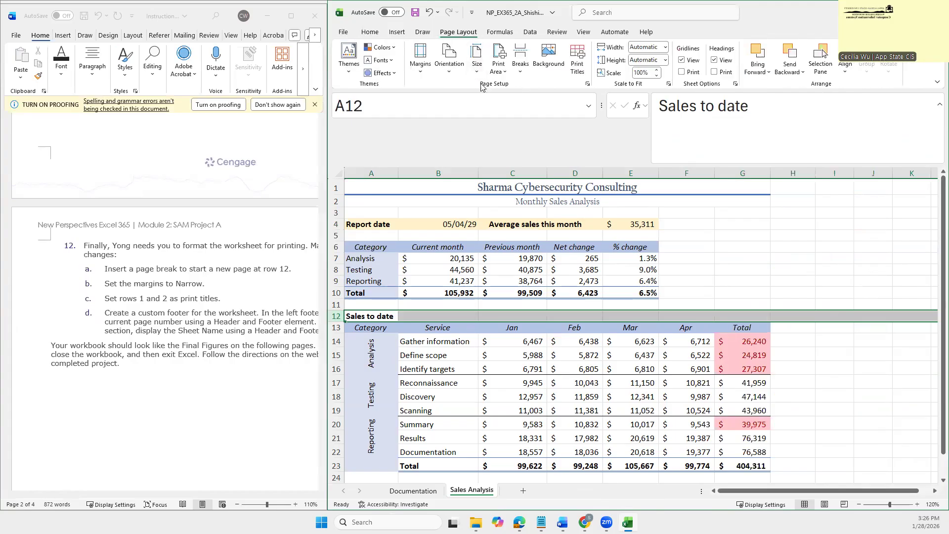
{"action": "left_click", "coordinate": [521, 69]}
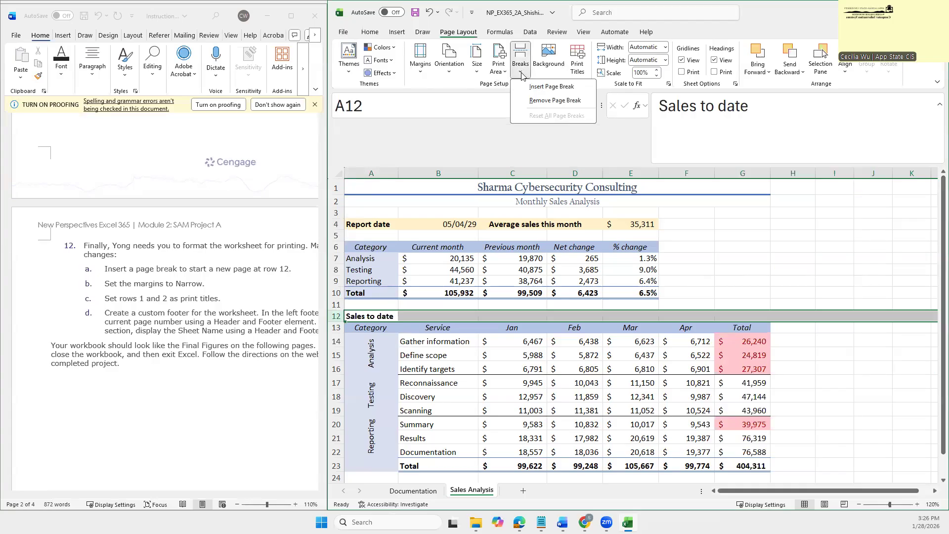
{"action": "left_click", "coordinate": [548, 88]}
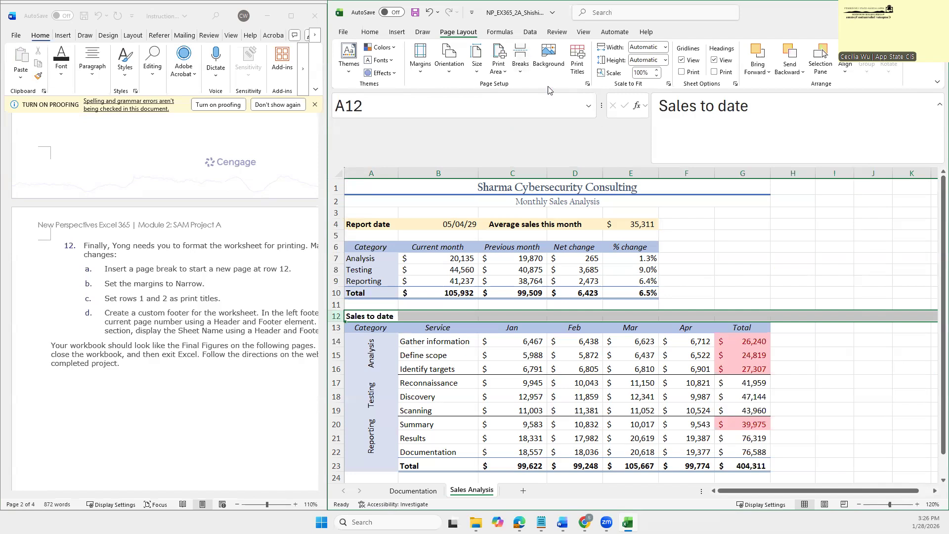
{"action": "left_click", "coordinate": [719, 295]}
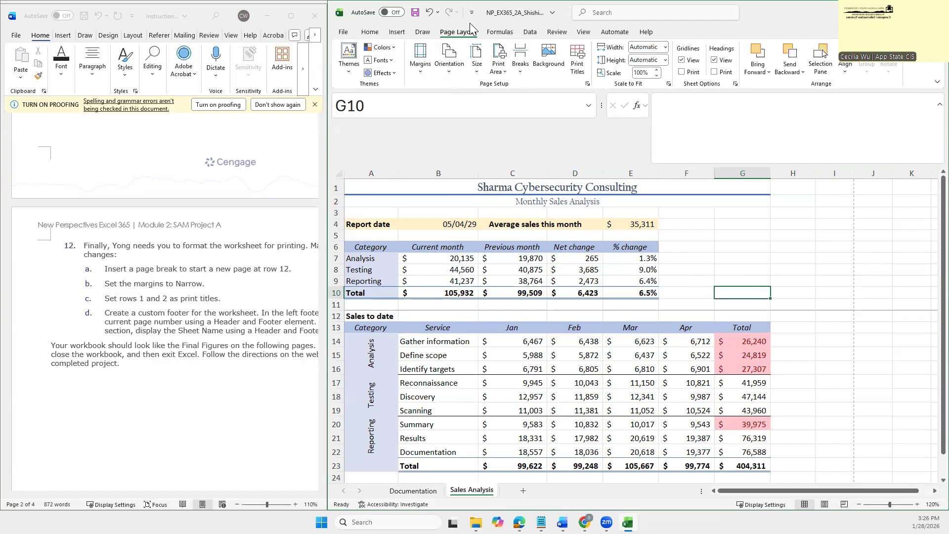
Step: Set the worksheet margins to Narrow and make rows 1 and 2 repeat as print titles, following steps 12b and 12c
{"action": "left_click", "coordinate": [421, 59]}
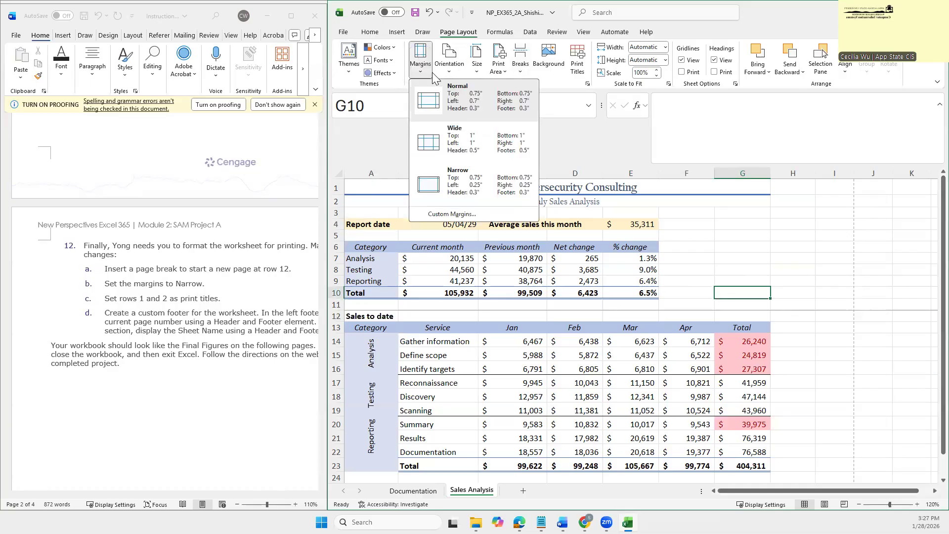
{"action": "left_click", "coordinate": [462, 184]}
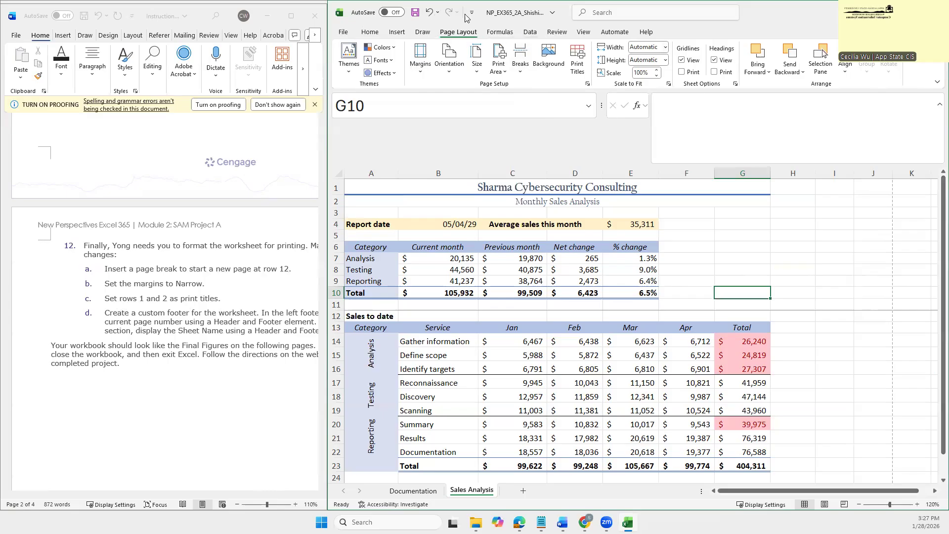
{"action": "left_click", "coordinate": [576, 60]}
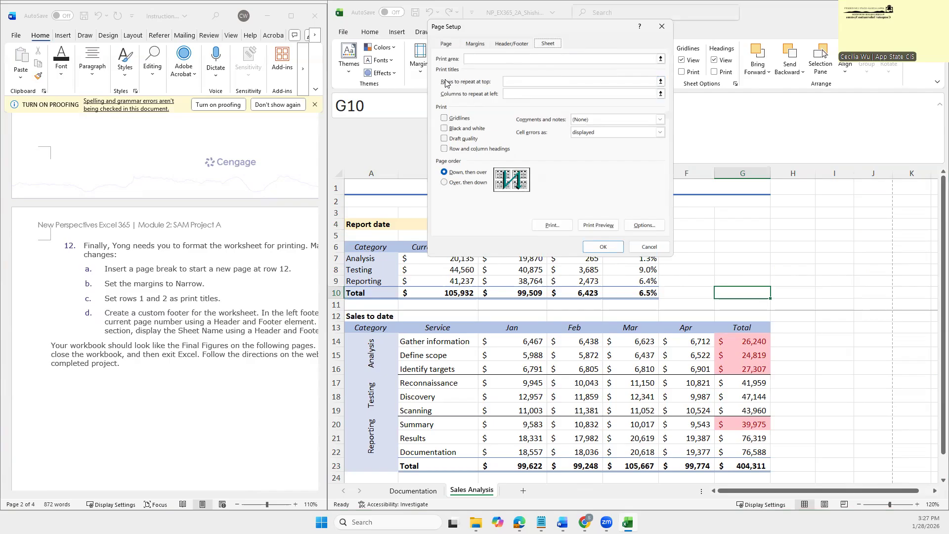
{"action": "left_click", "coordinate": [522, 82]}
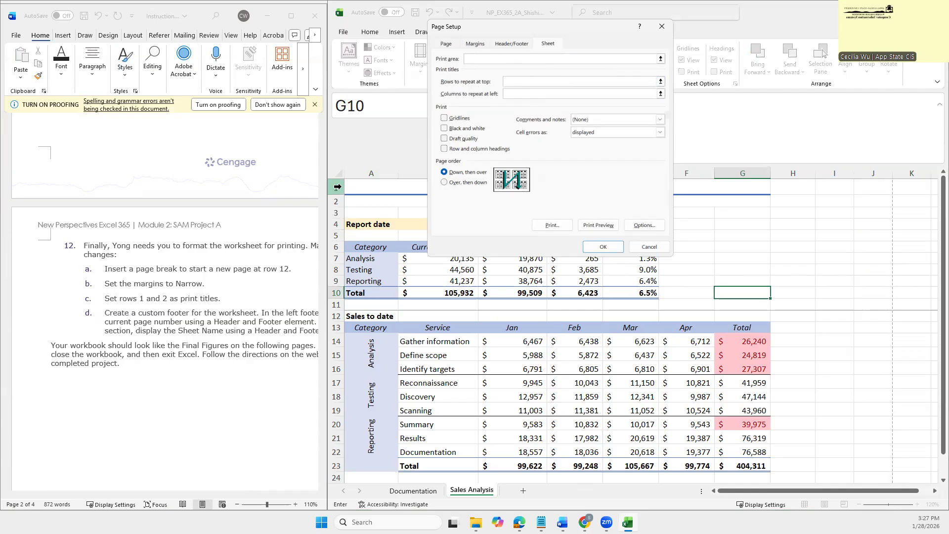
{"action": "left_click_drag", "start_coordinate": [336, 186], "coordinate": [335, 202]}
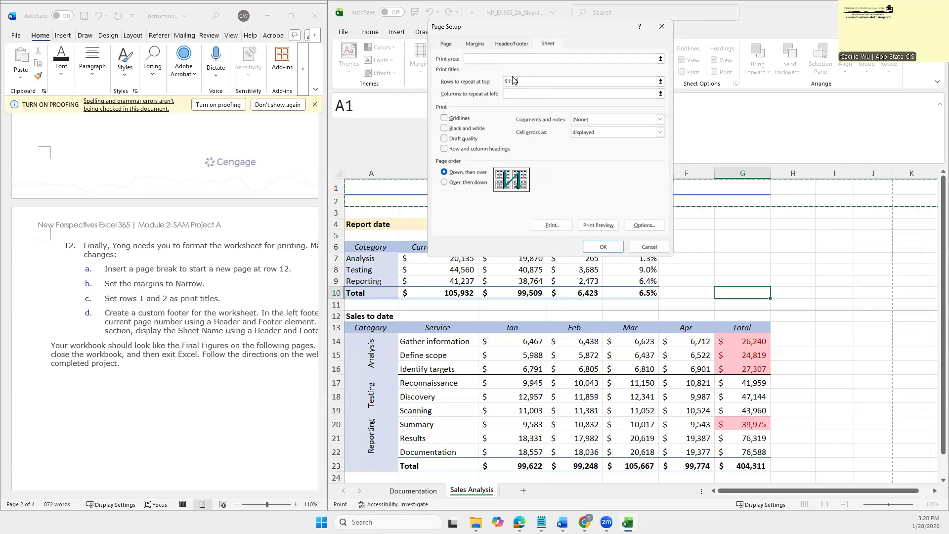
{"action": "left_click", "coordinate": [591, 252]}
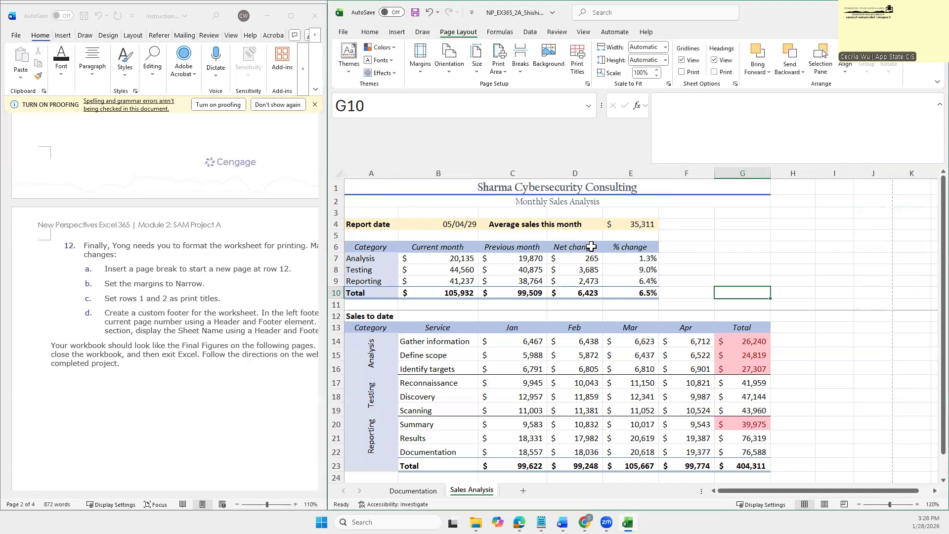
Step: Show the Sales Analysis worksheet in Page Layout view for the custom footer required by step 12d of the instructions
{"action": "mouse_move", "coordinate": [324, 325]}
{"action": "left_click_drag", "start_coordinate": [324, 325], "coordinate": [445, 324]}
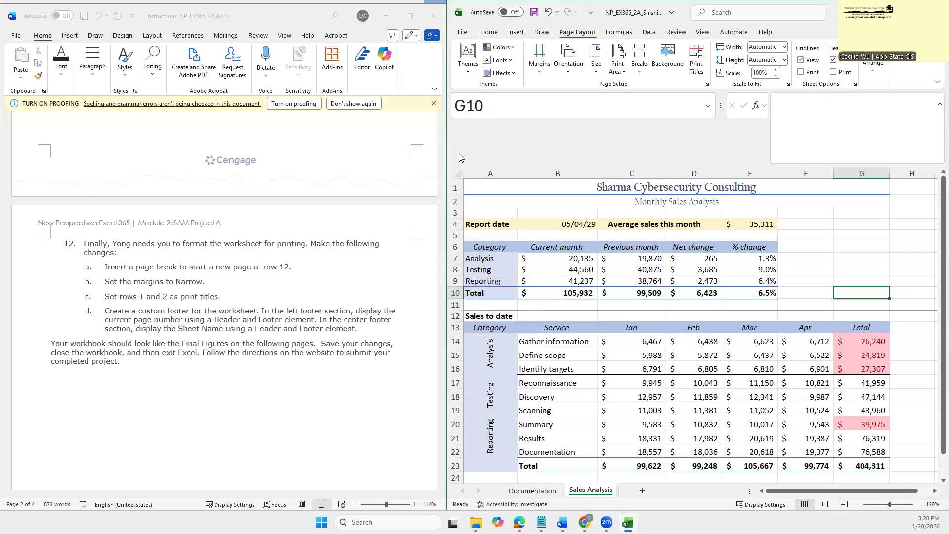
{"action": "mouse_move", "coordinate": [445, 149]}
{"action": "left_click_drag", "start_coordinate": [444, 150], "coordinate": [232, 150]}
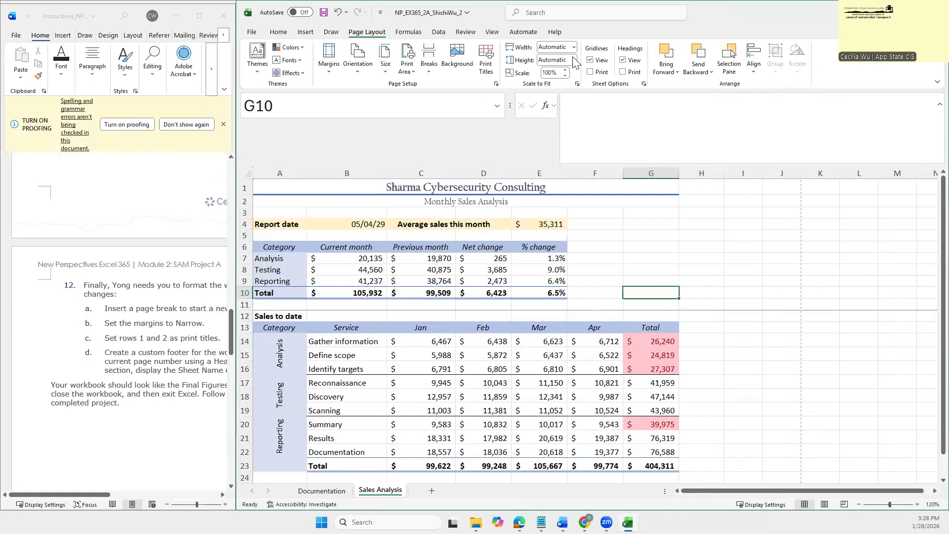
{"action": "left_click", "coordinate": [465, 33]}
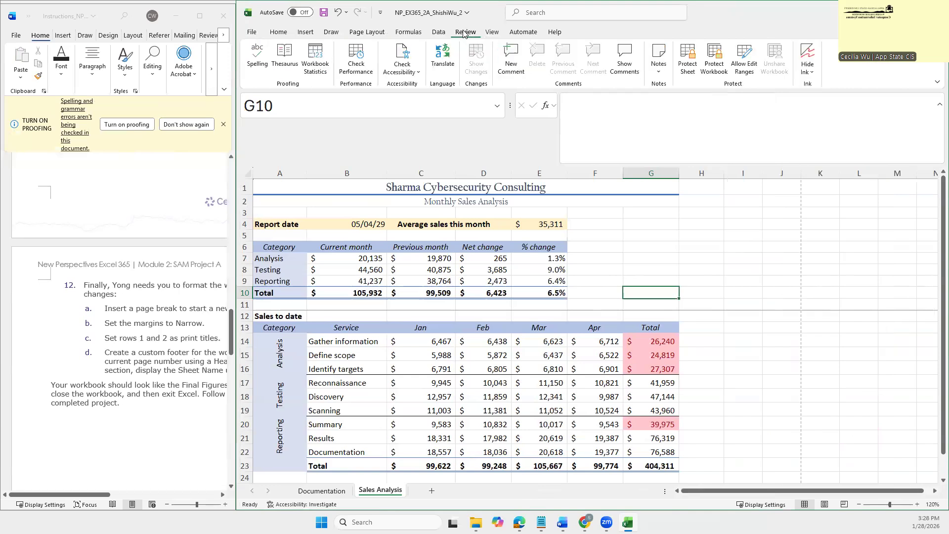
{"action": "left_click", "coordinate": [498, 34]}
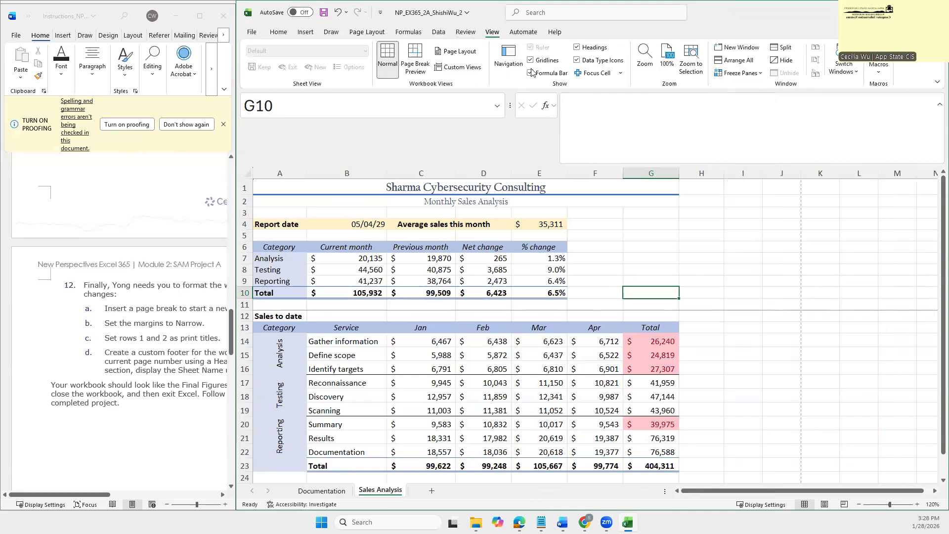
{"action": "left_click", "coordinate": [450, 52]}
Step: Examine the page break, the repeated title rows and the footer area across the worksheet's printed pages
{"action": "scroll", "coordinate": [634, 319], "scroll_direction": "down", "scroll_amount": 5}
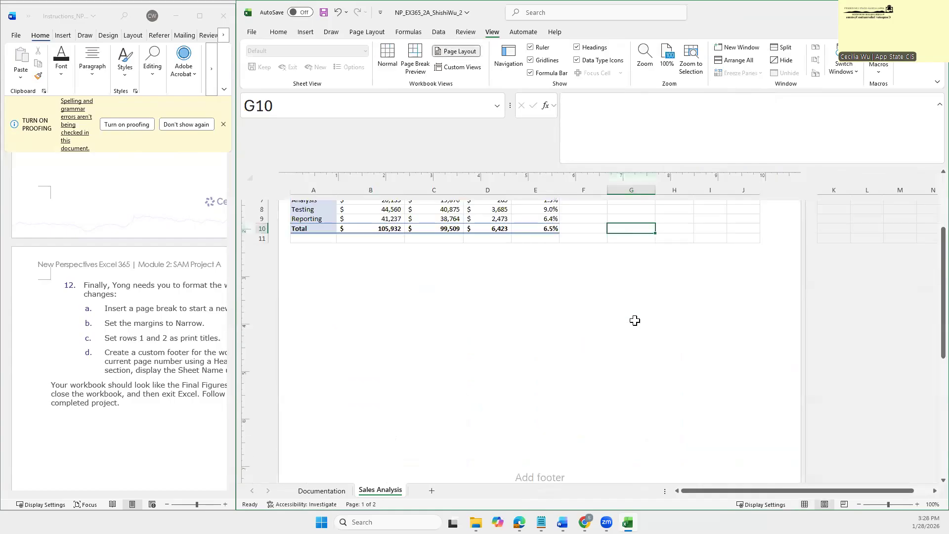
{"action": "scroll", "coordinate": [634, 317], "scroll_direction": "down", "scroll_amount": 5}
{"action": "scroll", "coordinate": [634, 317], "scroll_direction": "up", "scroll_amount": 4}
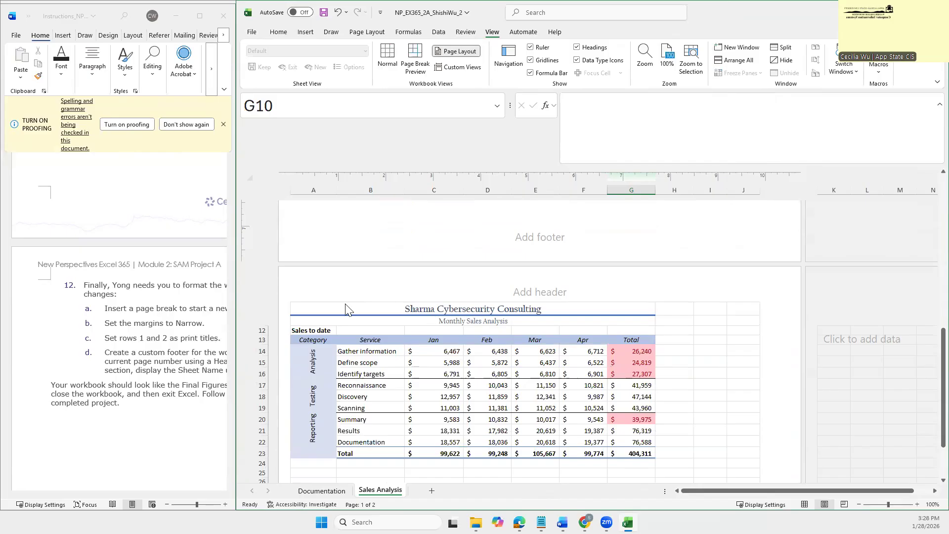
{"action": "scroll", "coordinate": [459, 326], "scroll_direction": "up", "scroll_amount": 6}
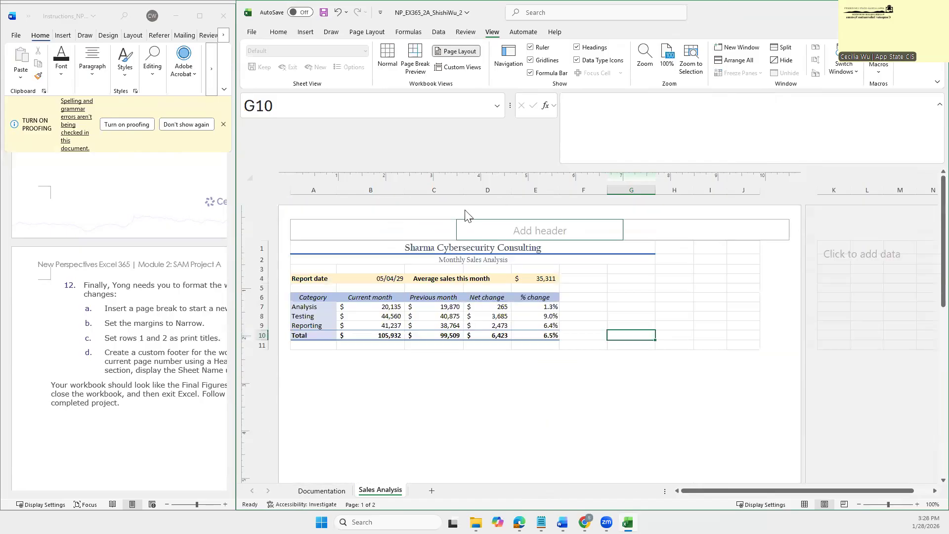
{"action": "scroll", "coordinate": [470, 320], "scroll_direction": "down", "scroll_amount": 4}
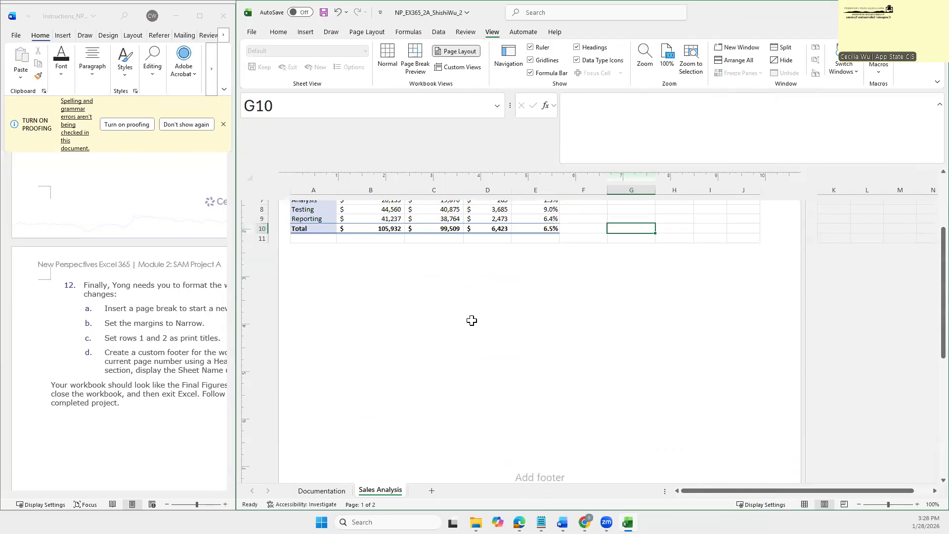
{"action": "scroll", "coordinate": [398, 366], "scroll_direction": "down", "scroll_amount": 3}
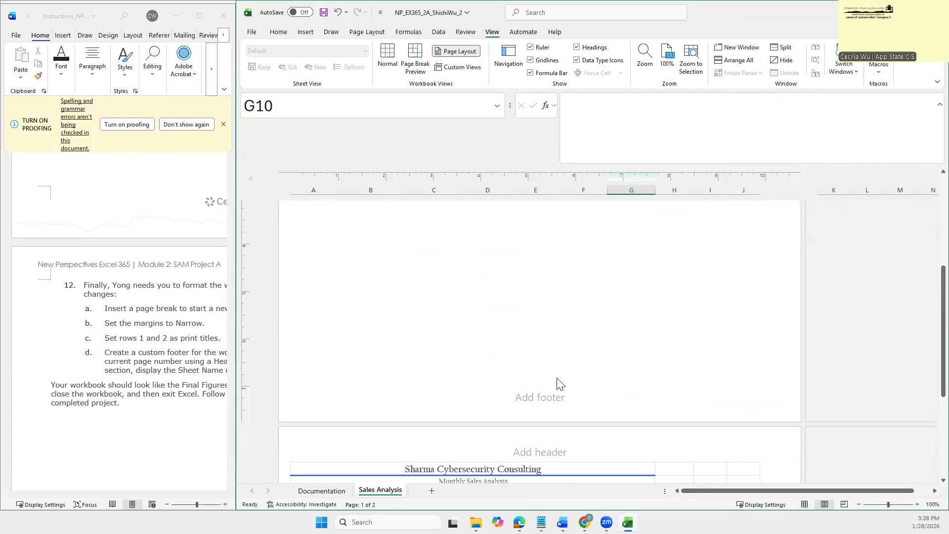
{"action": "scroll", "coordinate": [451, 395], "scroll_direction": "down", "scroll_amount": 3}
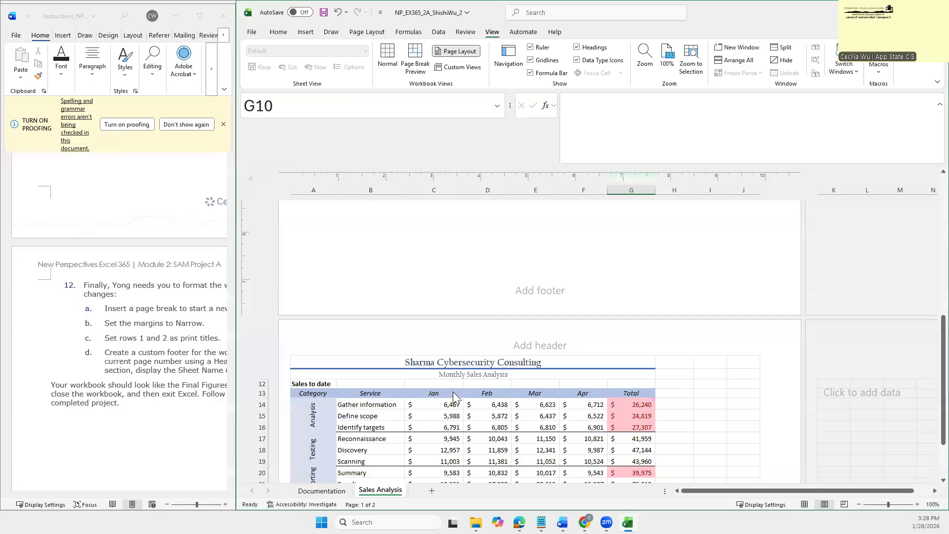
{"action": "scroll", "coordinate": [453, 391], "scroll_direction": "up", "scroll_amount": 2}
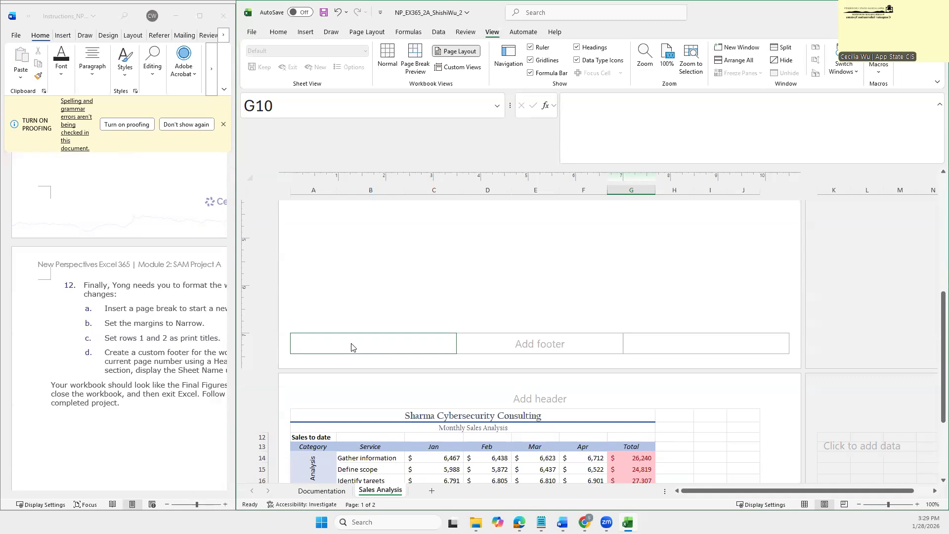
{"action": "scroll", "coordinate": [351, 346], "scroll_direction": "down", "scroll_amount": 6}
{"action": "scroll", "coordinate": [382, 364], "scroll_direction": "up", "scroll_amount": 7}
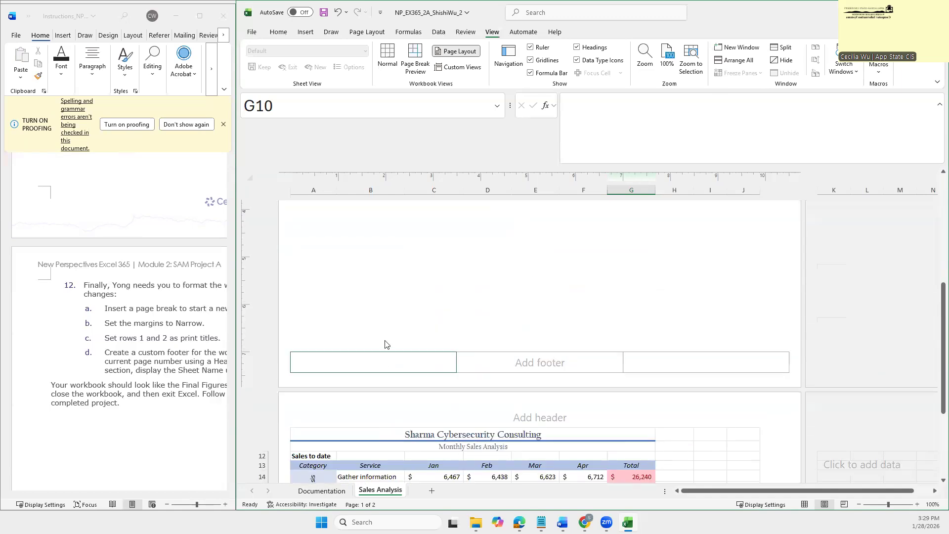
{"action": "scroll", "coordinate": [381, 424], "scroll_direction": "up", "scroll_amount": 4}
{"action": "scroll", "coordinate": [381, 420], "scroll_direction": "down", "scroll_amount": 2}
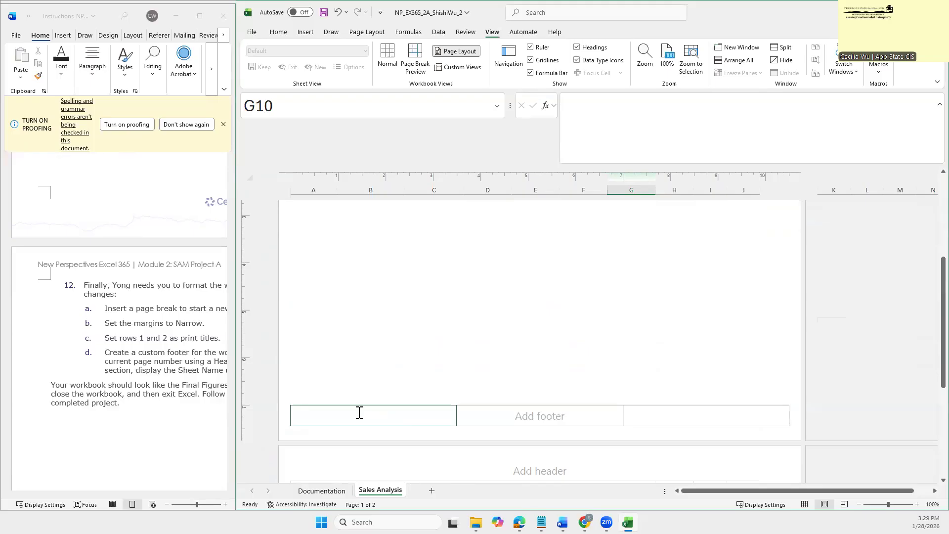
{"action": "left_click", "coordinate": [359, 413]}
{"action": "scroll", "coordinate": [381, 419], "scroll_direction": "up", "scroll_amount": 4}
{"action": "scroll", "coordinate": [387, 411], "scroll_direction": "down", "scroll_amount": 2}
{"action": "scroll", "coordinate": [387, 412], "scroll_direction": "down", "scroll_amount": 5}
{"action": "scroll", "coordinate": [435, 355], "scroll_direction": "up", "scroll_amount": 1}
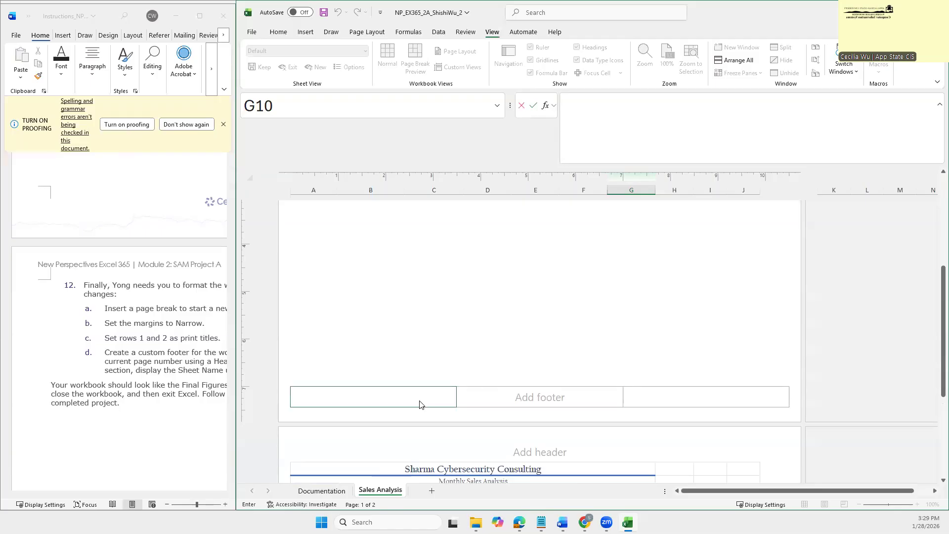
{"action": "scroll", "coordinate": [478, 391], "scroll_direction": "up", "scroll_amount": 1}
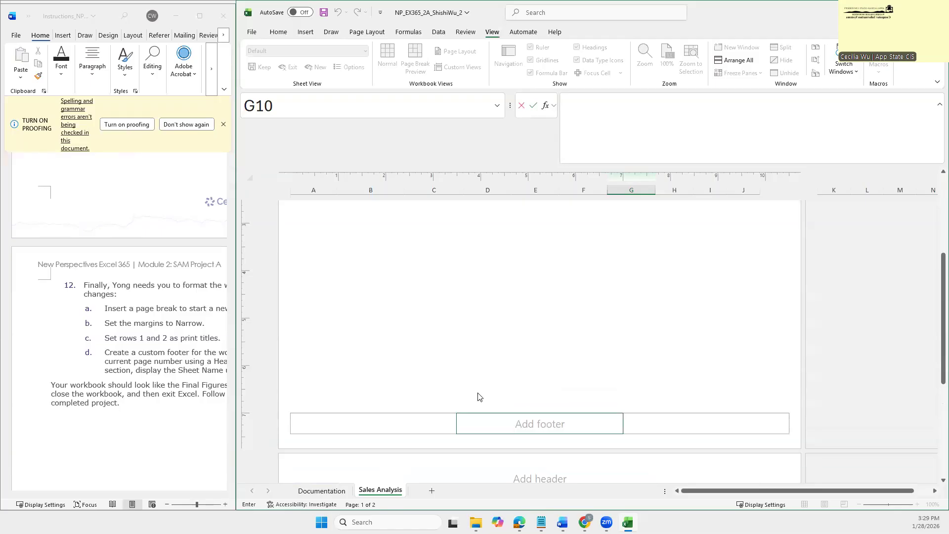
{"action": "left_click", "coordinate": [533, 105]}
Step: Insert the Page Number element in the left footer section of the Sales Analysis worksheet's second page
{"action": "scroll", "coordinate": [397, 405], "scroll_direction": "down", "scroll_amount": 8}
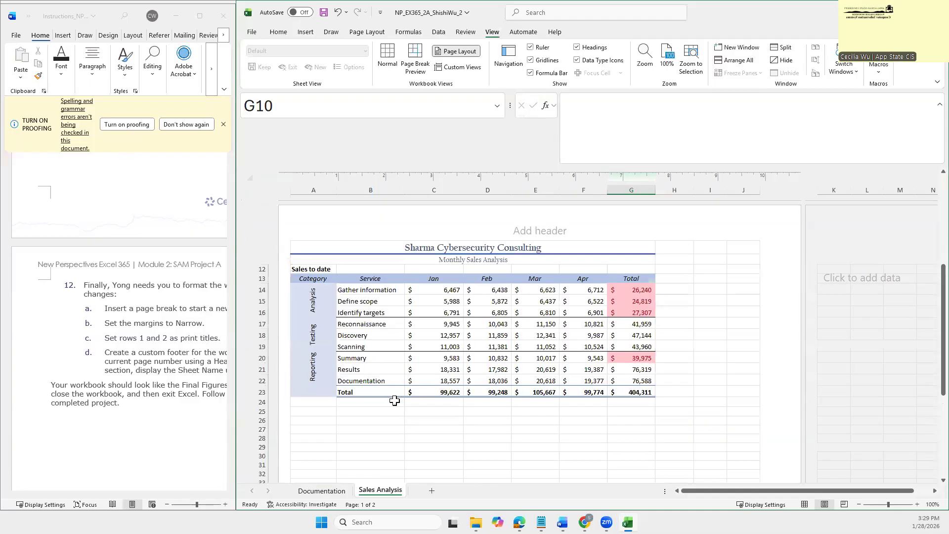
{"action": "scroll", "coordinate": [396, 402], "scroll_direction": "down", "scroll_amount": 6}
{"action": "scroll", "coordinate": [395, 400], "scroll_direction": "up", "scroll_amount": 1}
{"action": "left_click", "coordinate": [397, 427]}
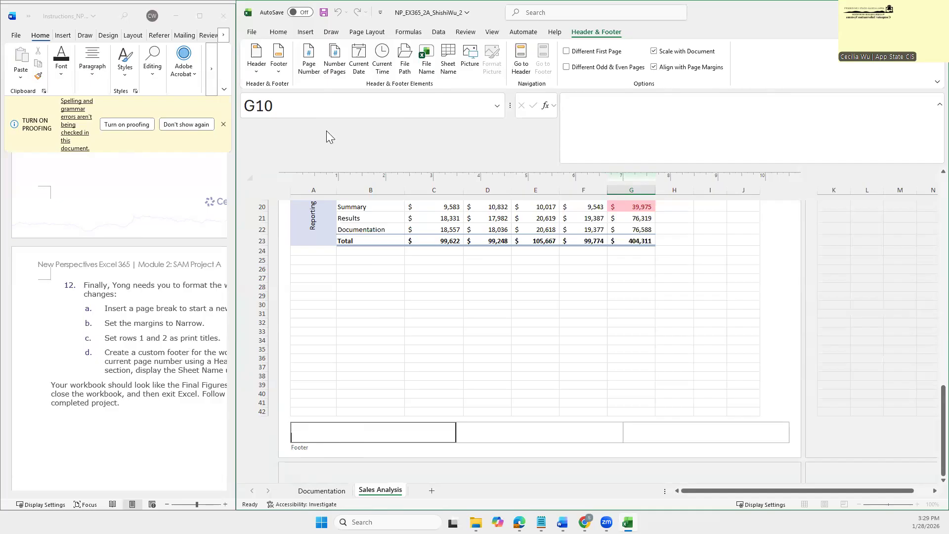
{"action": "left_click", "coordinate": [323, 434]}
{"action": "left_click", "coordinate": [306, 69]}
{"action": "mouse_move", "coordinate": [234, 360]}
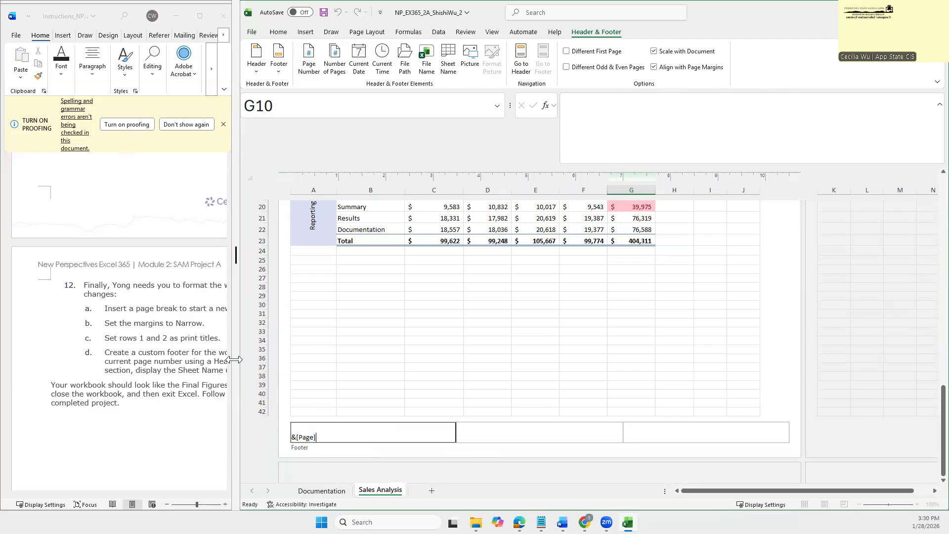
Step: Insert the Sheet Name element in the center footer section and finish editing the footer
{"action": "left_click", "coordinate": [530, 434]}
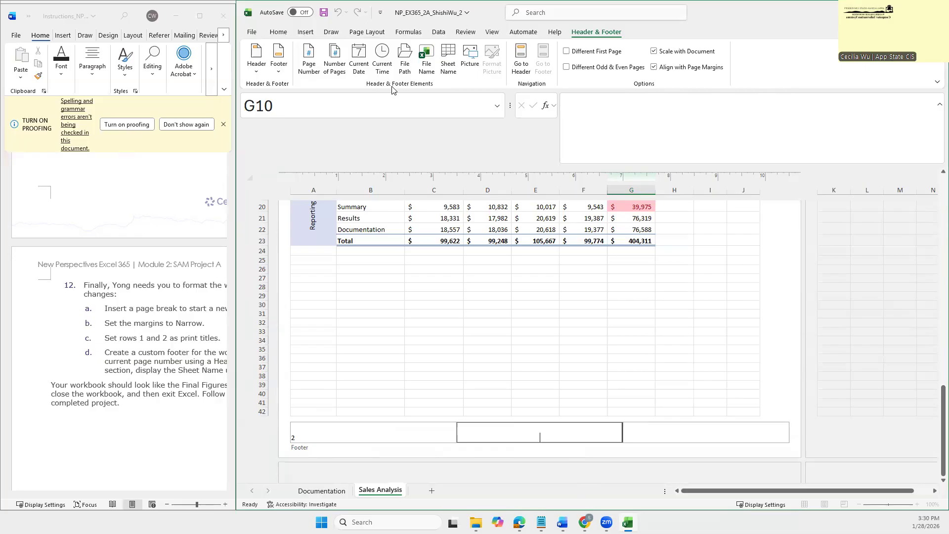
{"action": "left_click", "coordinate": [447, 65]}
{"action": "left_click", "coordinate": [593, 454]}
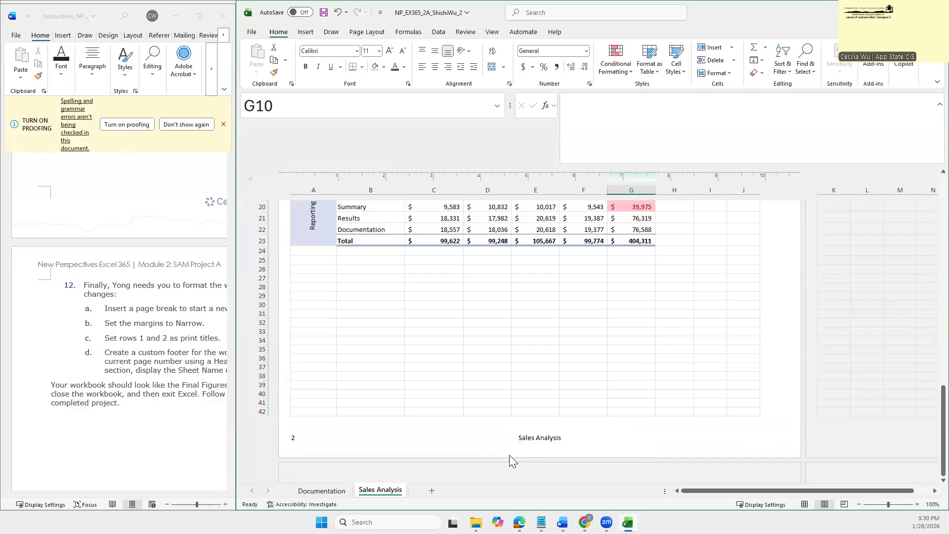
Step: Compare the finished footer with step 12d and read the closing directions in the instructions document
{"action": "scroll", "coordinate": [357, 441], "scroll_direction": "up", "scroll_amount": 1}
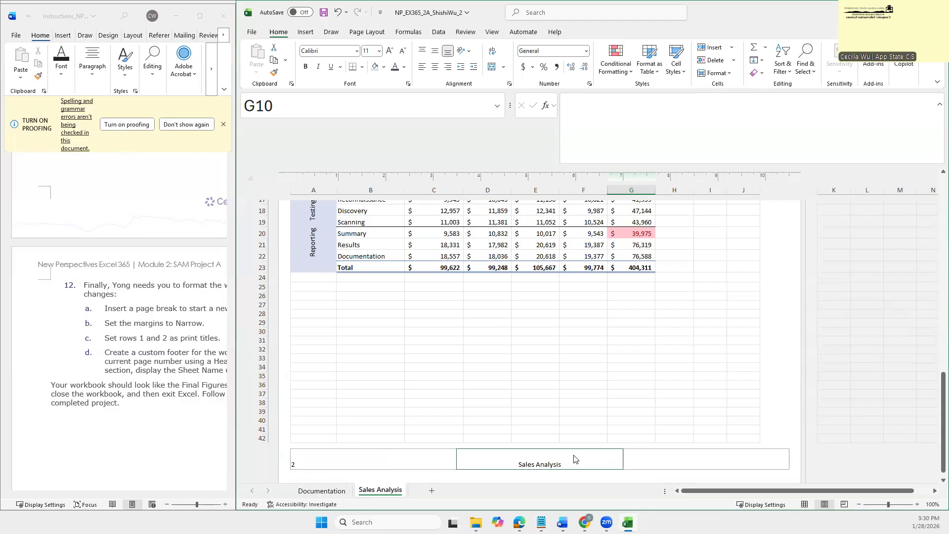
{"action": "mouse_move", "coordinate": [235, 274]}
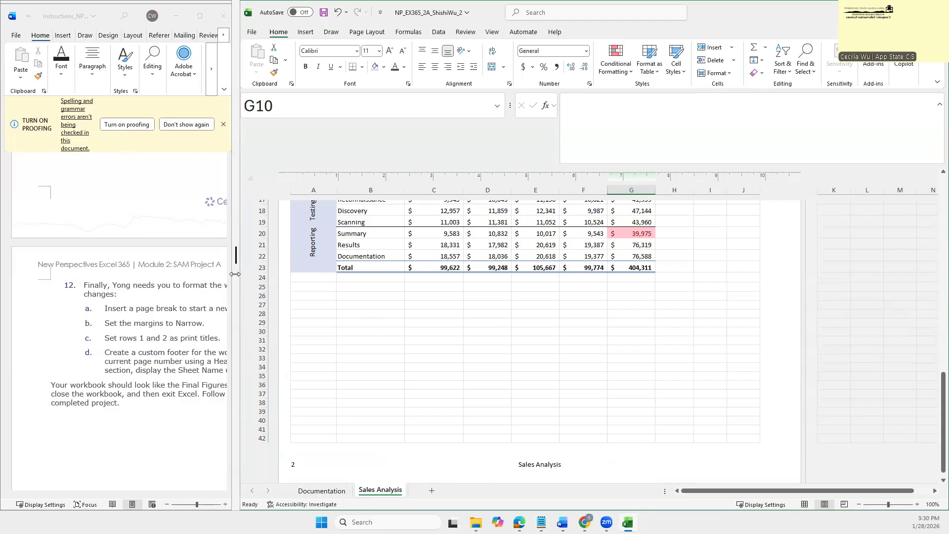
{"action": "left_click_drag", "start_coordinate": [235, 273], "coordinate": [457, 274]}
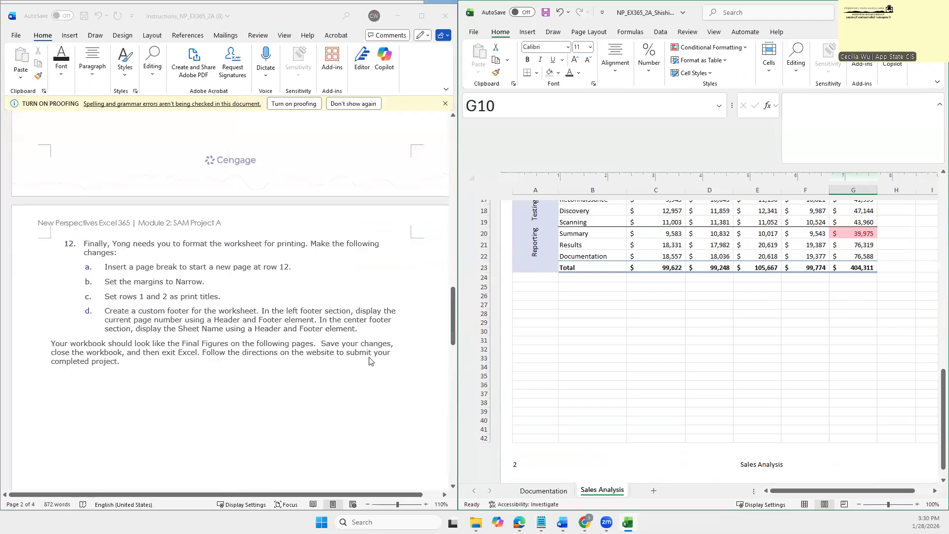
{"action": "scroll", "coordinate": [315, 373], "scroll_direction": "down", "scroll_amount": 5}
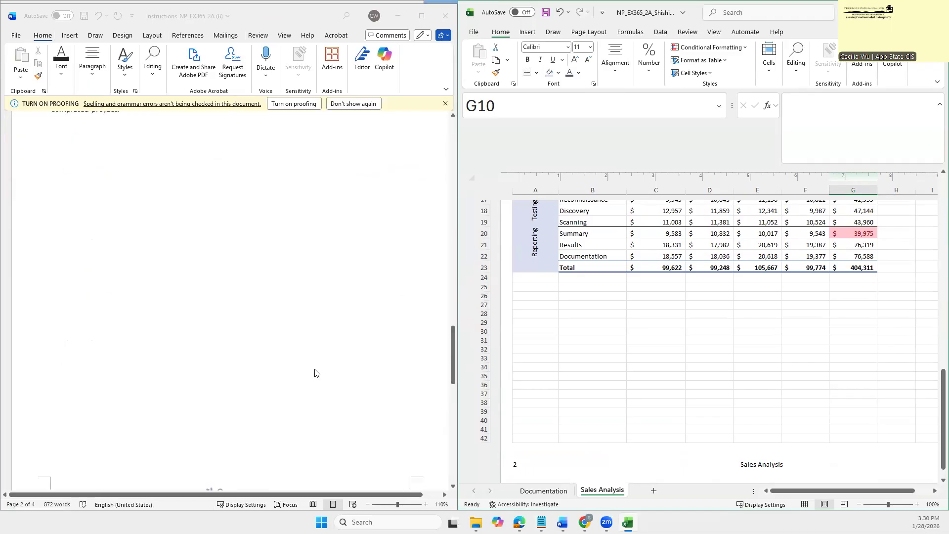
{"action": "scroll", "coordinate": [435, 342], "scroll_direction": "up", "scroll_amount": 4}
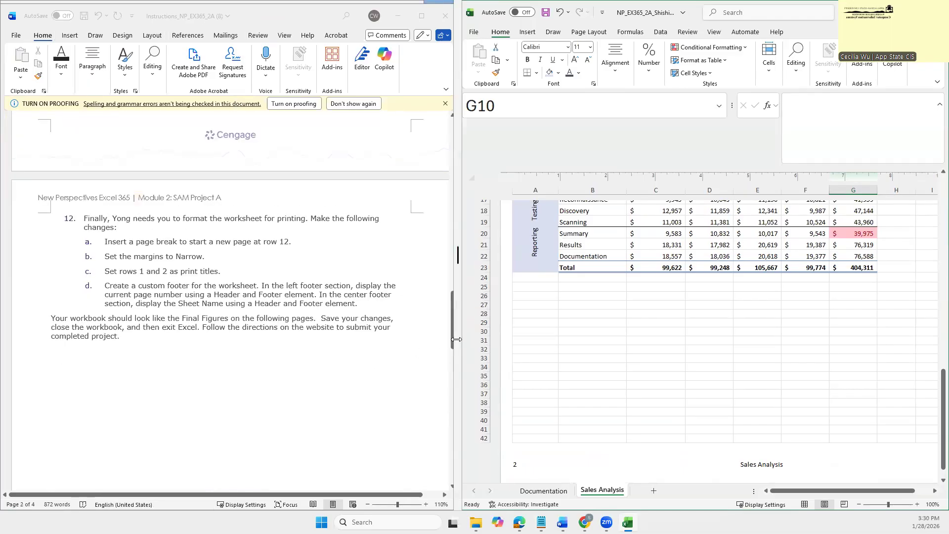
{"action": "left_click_drag", "start_coordinate": [455, 339], "coordinate": [266, 339]}
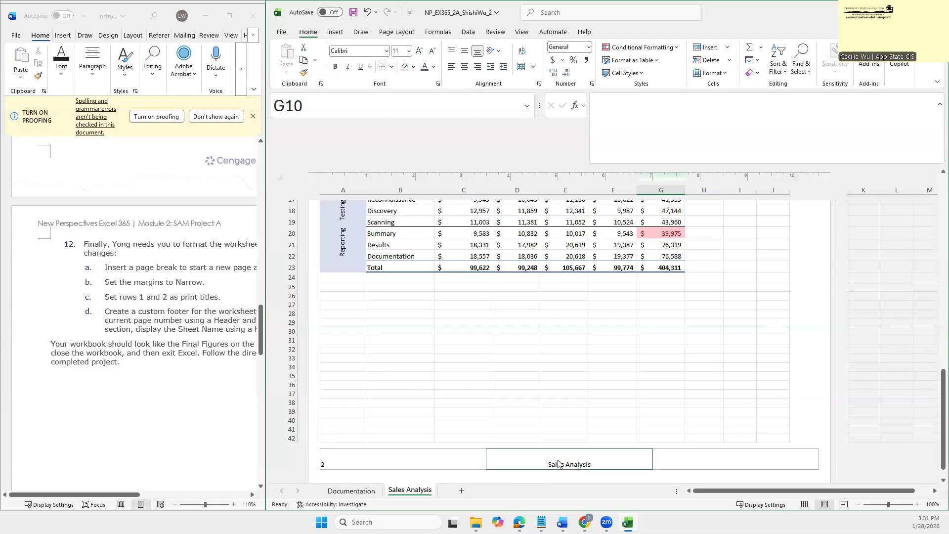
Step: Check which element the center footer section of the Sales Analysis worksheet contains, leaving it as it is
{"action": "left_click", "coordinate": [559, 463]}
{"action": "left_click", "coordinate": [604, 470]}
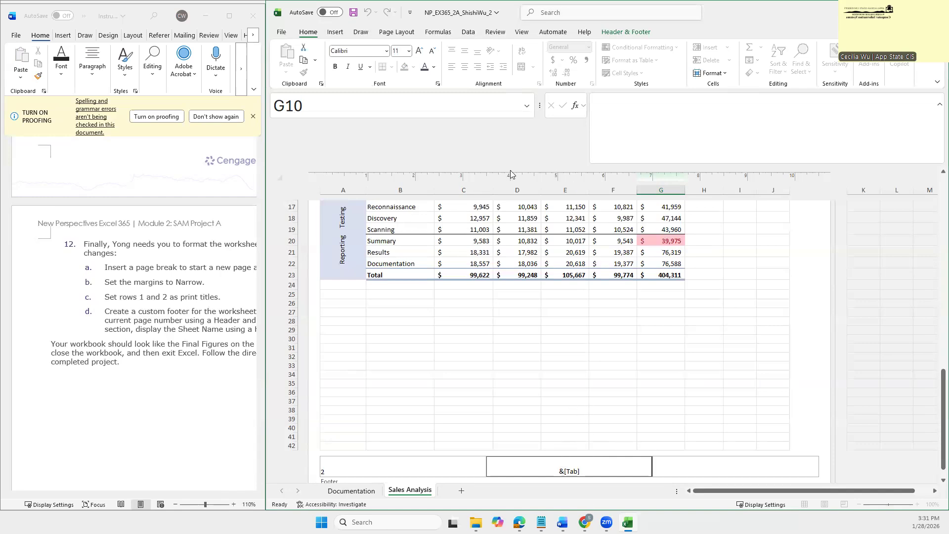
{"action": "left_click", "coordinate": [619, 34]}
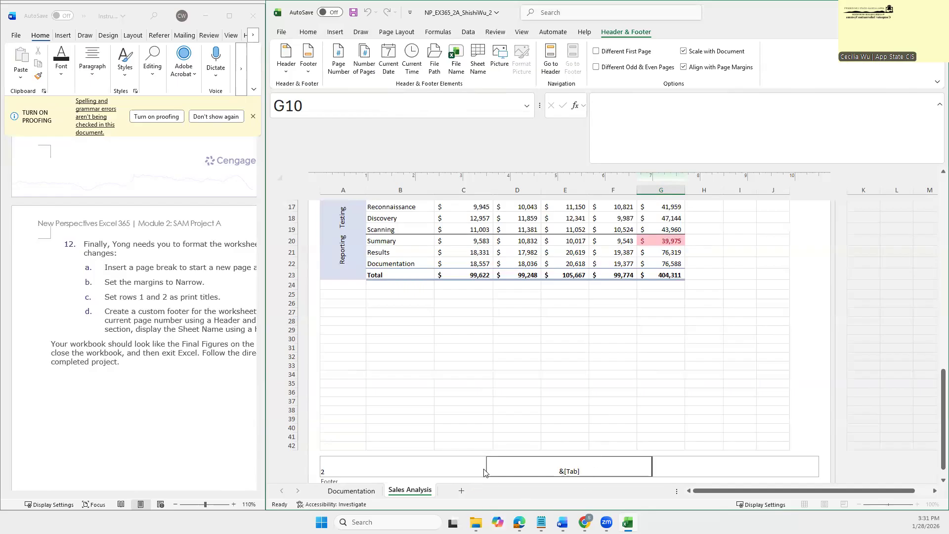
{"action": "mouse_move", "coordinate": [264, 414]}
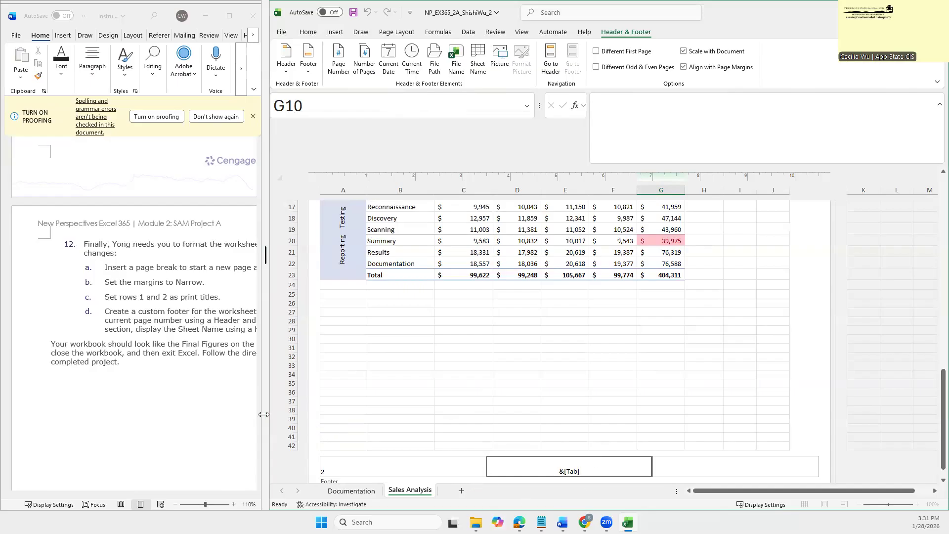
{"action": "left_click", "coordinate": [692, 469]}
{"action": "left_click", "coordinate": [816, 414]}
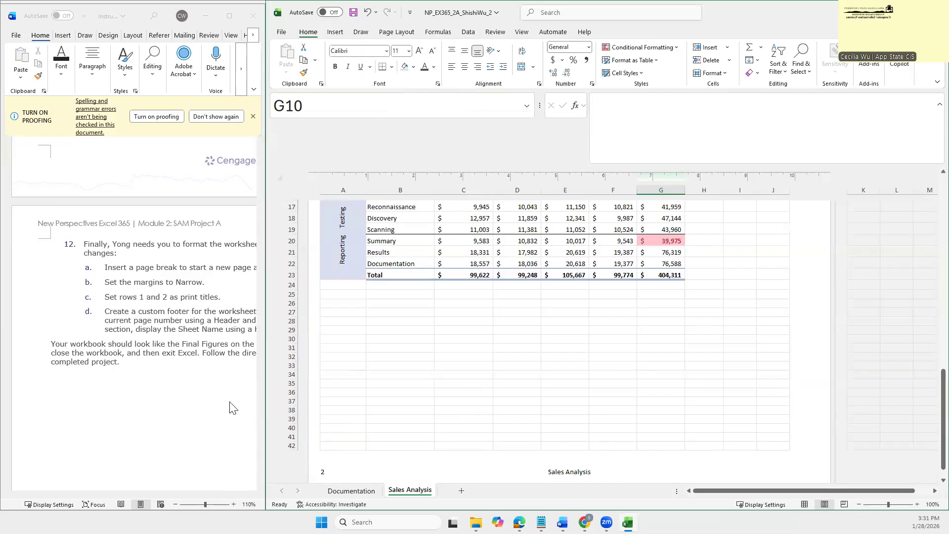
Step: Save the finished module 2A workbook and minimize its window
{"action": "mouse_move", "coordinate": [263, 387]}
{"action": "left_click_drag", "start_coordinate": [264, 387], "coordinate": [352, 393]}
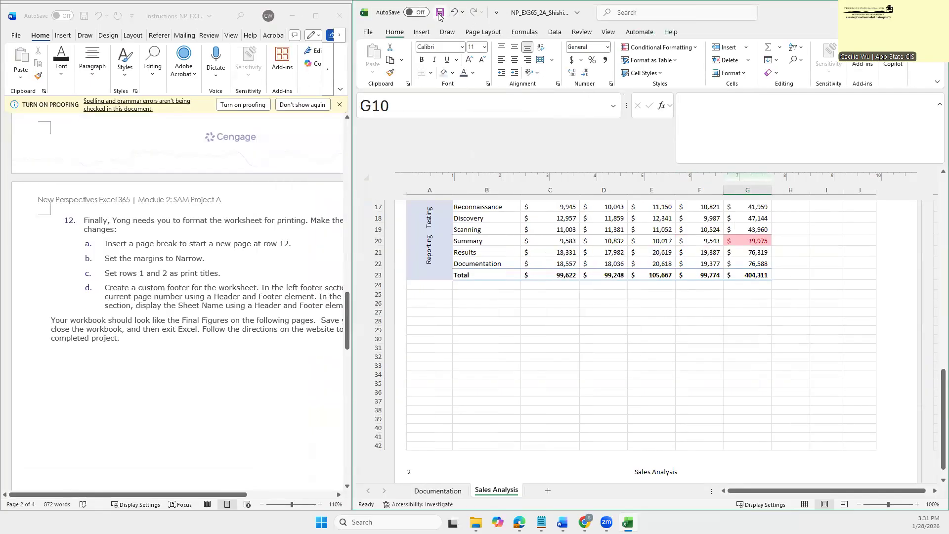
{"action": "left_click", "coordinate": [439, 14]}
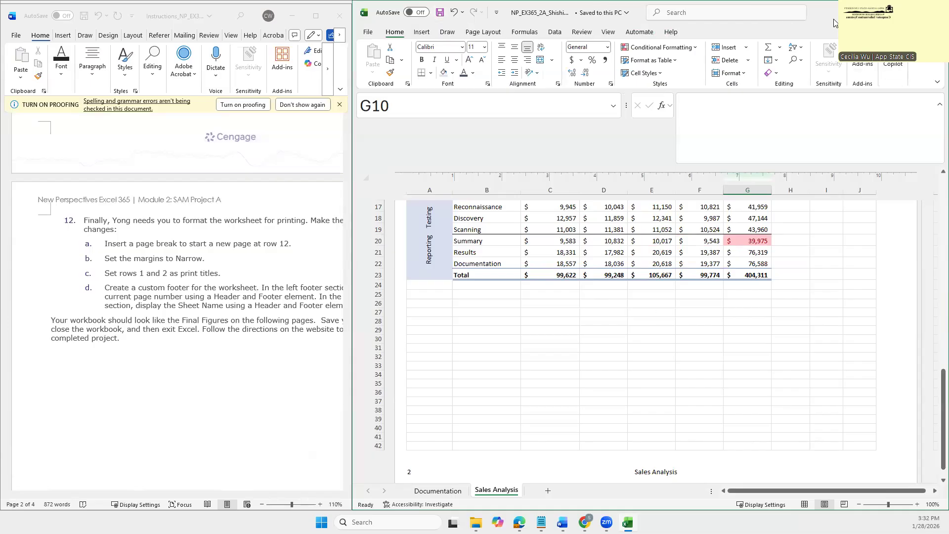
{"action": "left_click_drag", "start_coordinate": [834, 23], "coordinate": [481, 113]}
{"action": "left_click", "coordinate": [496, 100]}
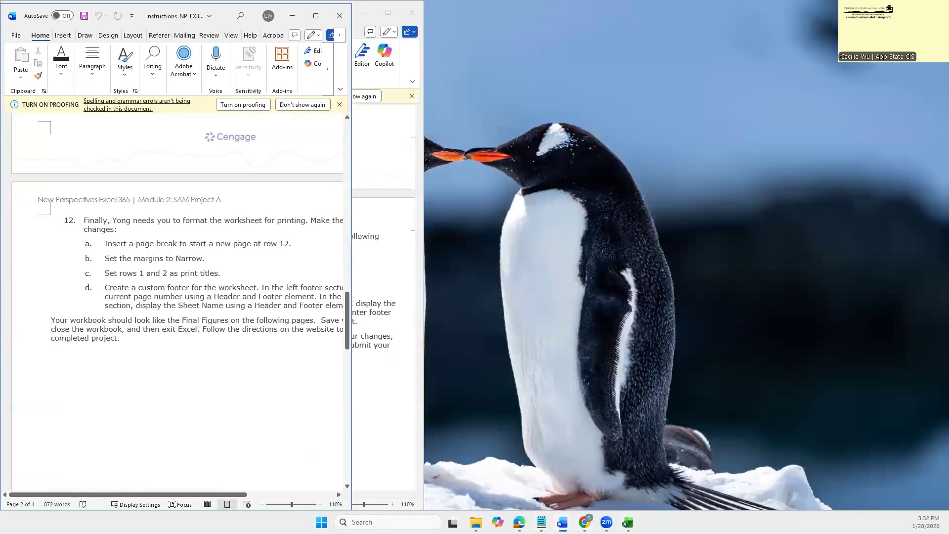
Step: Switch to Chrome and show the MindTap project page for SAM Project A Excel Module 02
{"action": "left_click", "coordinate": [585, 522]}
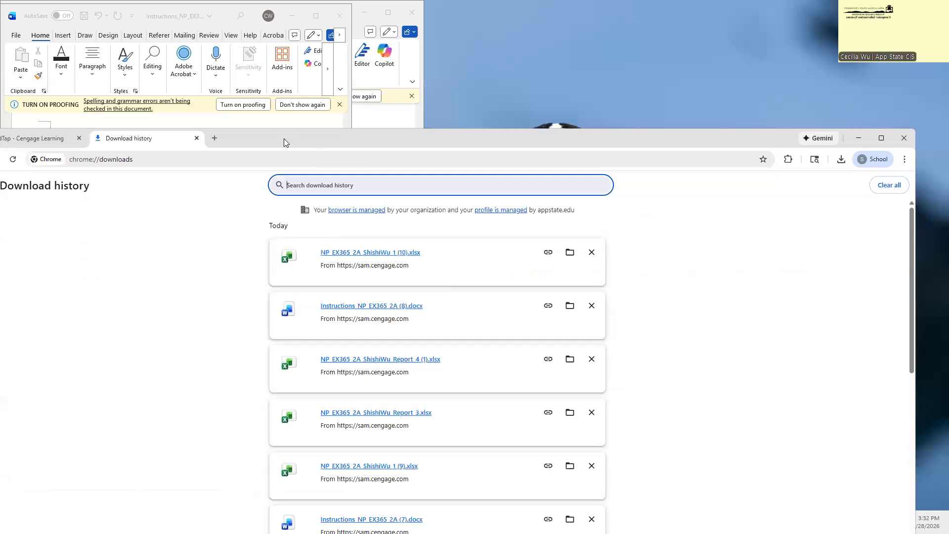
{"action": "left_click_drag", "start_coordinate": [284, 142], "coordinate": [455, 102]}
{"action": "left_click", "coordinate": [213, 103]}
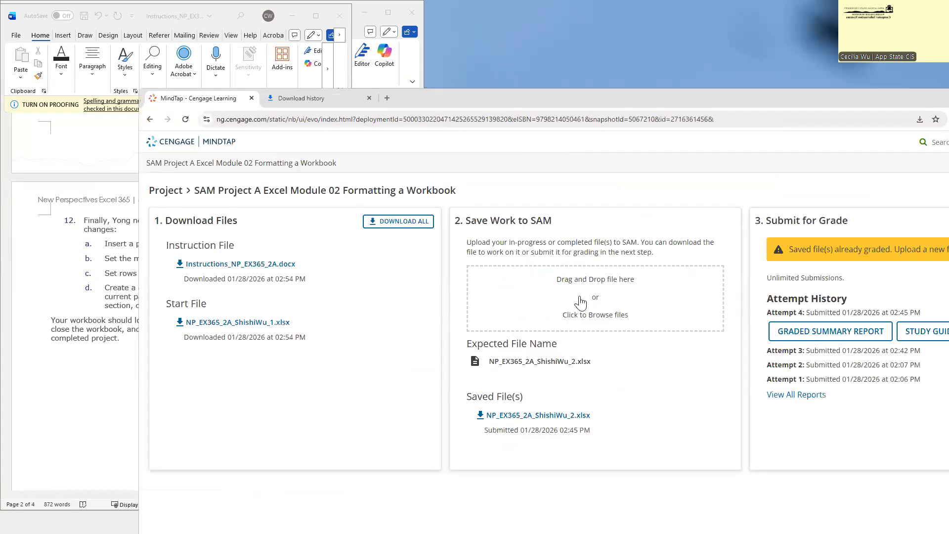
{"action": "left_click_drag", "start_coordinate": [555, 98], "coordinate": [628, 60]}
Step: Try to upload the module 1A workbook ending in _2 from the week 2 folder to SAM
{"action": "left_click", "coordinate": [664, 267]}
{"action": "left_click", "coordinate": [354, 170]}
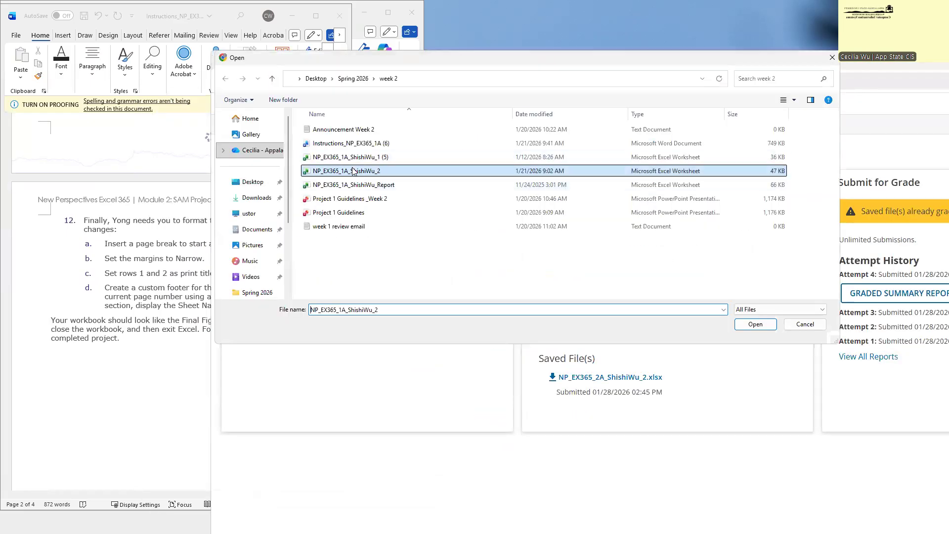
{"action": "left_click", "coordinate": [756, 325]}
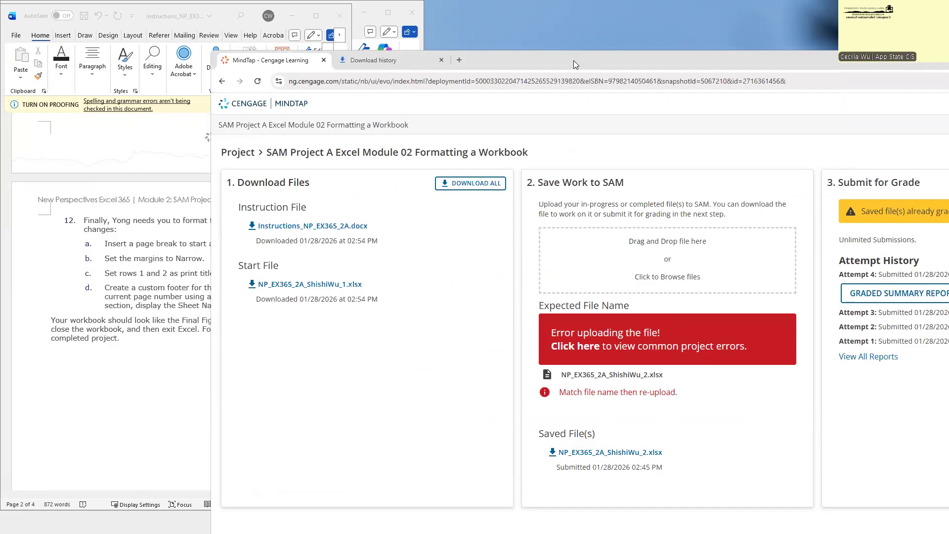
Step: Check the expected file name and upload the matching module 2A workbook ending in _2 from the week 3 folder to SAM
{"action": "left_click_drag", "start_coordinate": [574, 60], "coordinate": [599, 12]}
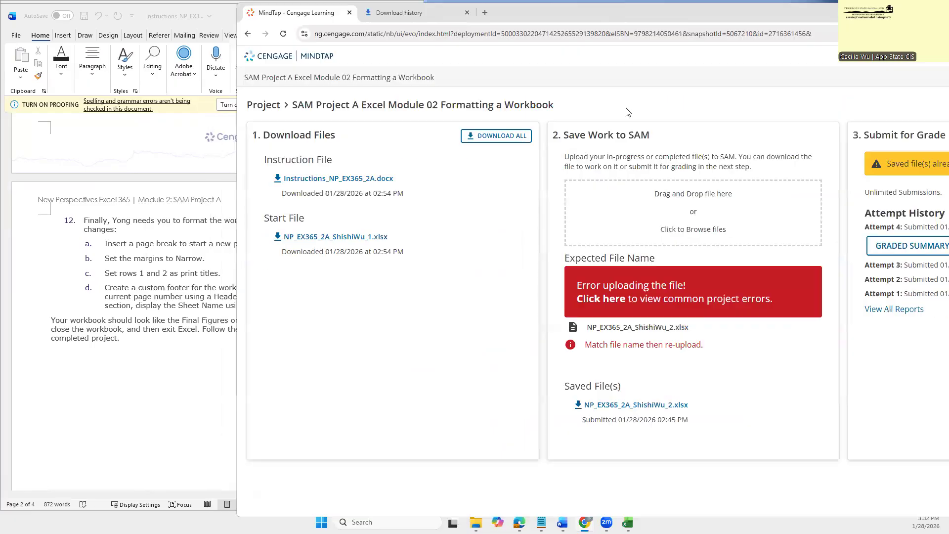
{"action": "double_click", "coordinate": [676, 328]}
{"action": "left_click", "coordinate": [714, 373]}
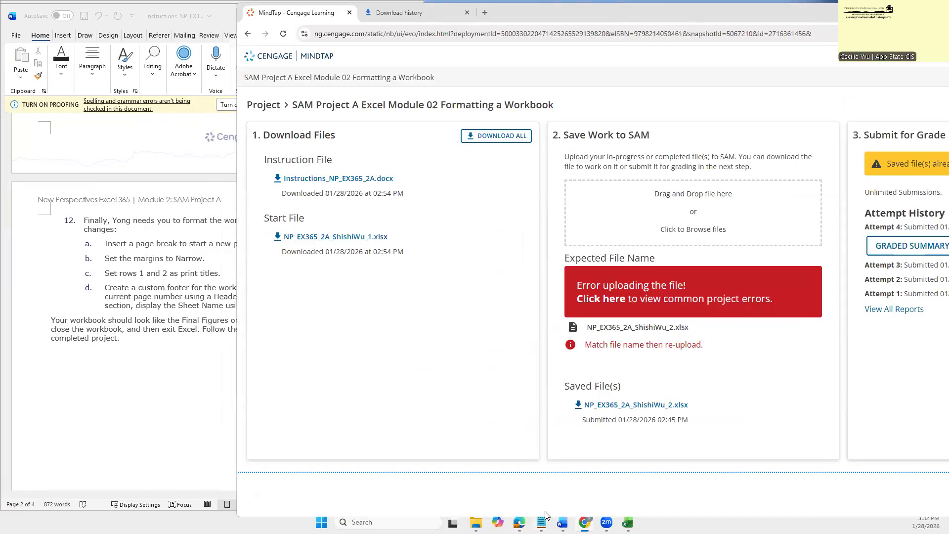
{"action": "left_click", "coordinate": [475, 521]}
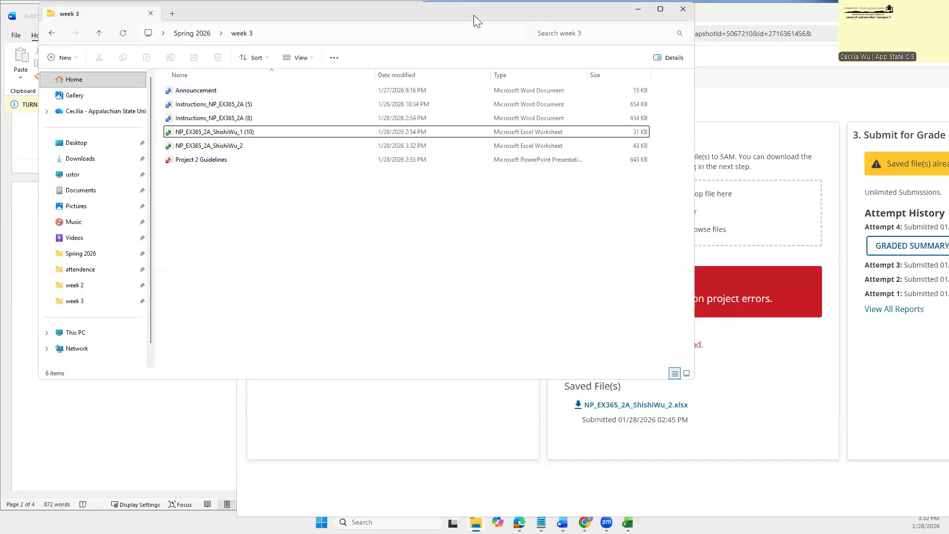
{"action": "left_click_drag", "start_coordinate": [473, 15], "coordinate": [368, 21]}
{"action": "left_click", "coordinate": [110, 151]}
{"action": "left_click_drag", "start_coordinate": [155, 172], "coordinate": [699, 231]}
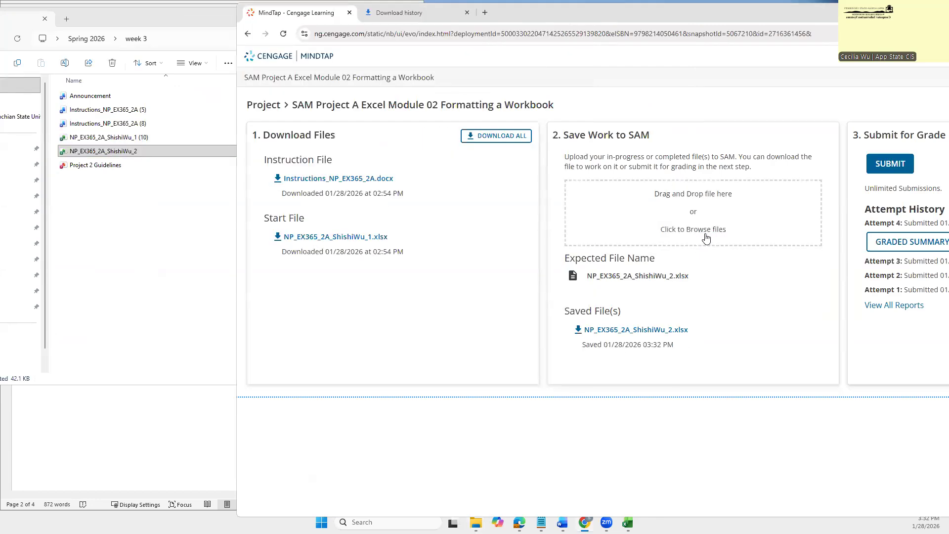
Step: Submit the uploaded workbook for grading, then download and open the latest attempt's Graded Summary Report
{"action": "left_click", "coordinate": [890, 164]}
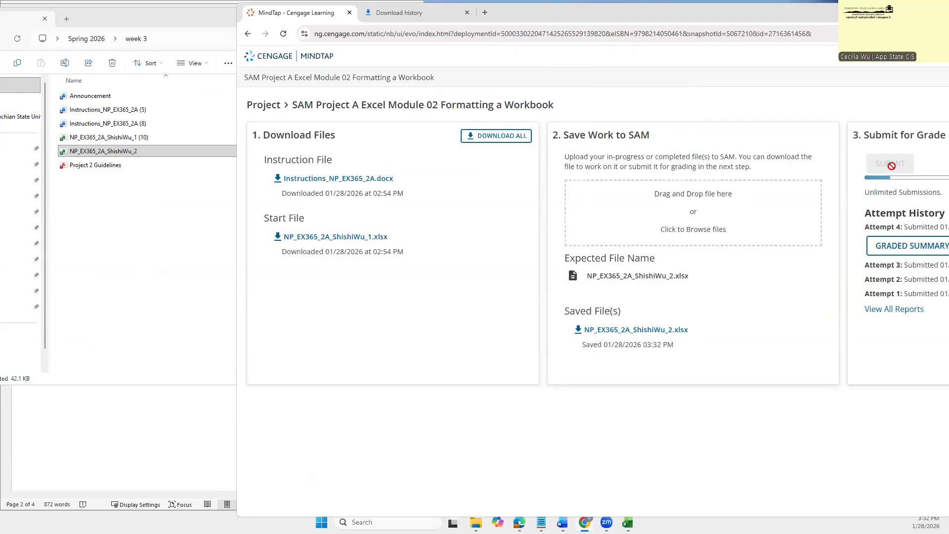
{"action": "double_click", "coordinate": [750, 9]}
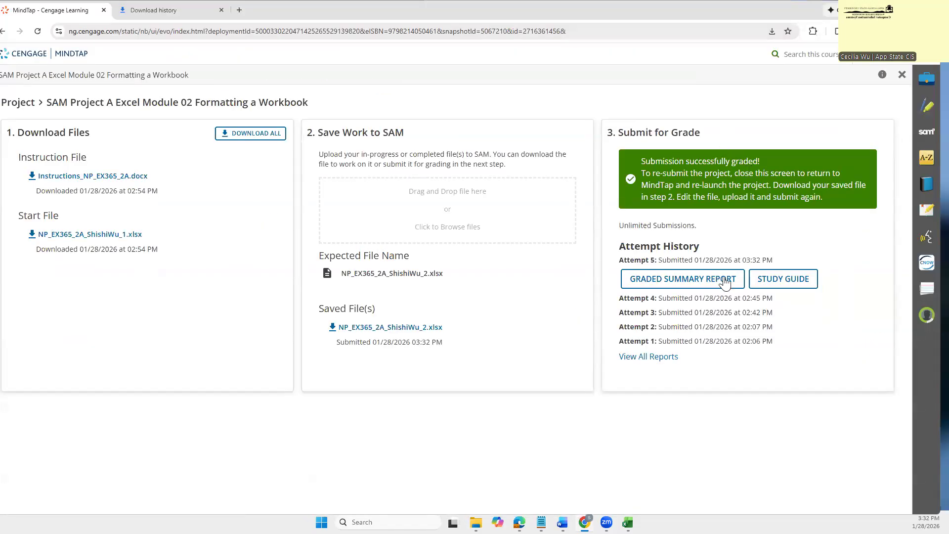
{"action": "left_click", "coordinate": [699, 289]}
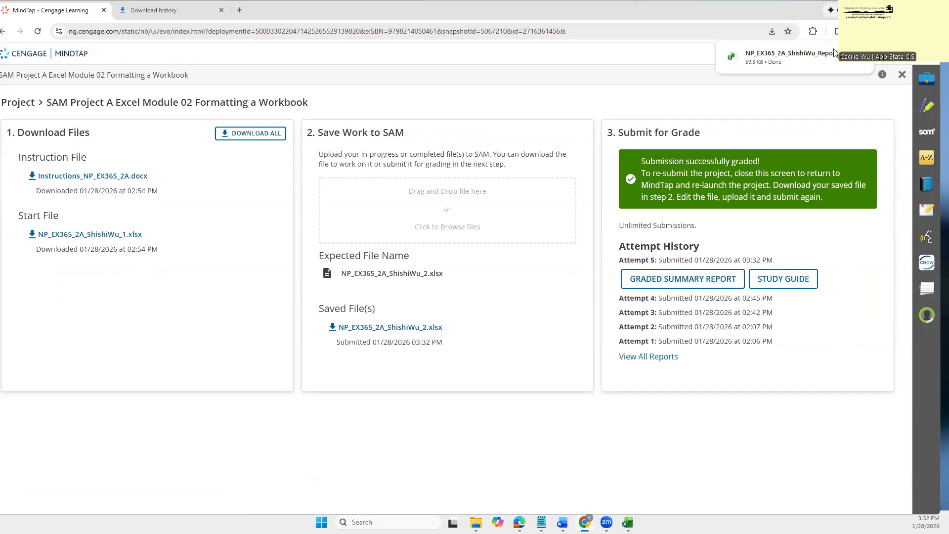
{"action": "left_click", "coordinate": [783, 62]}
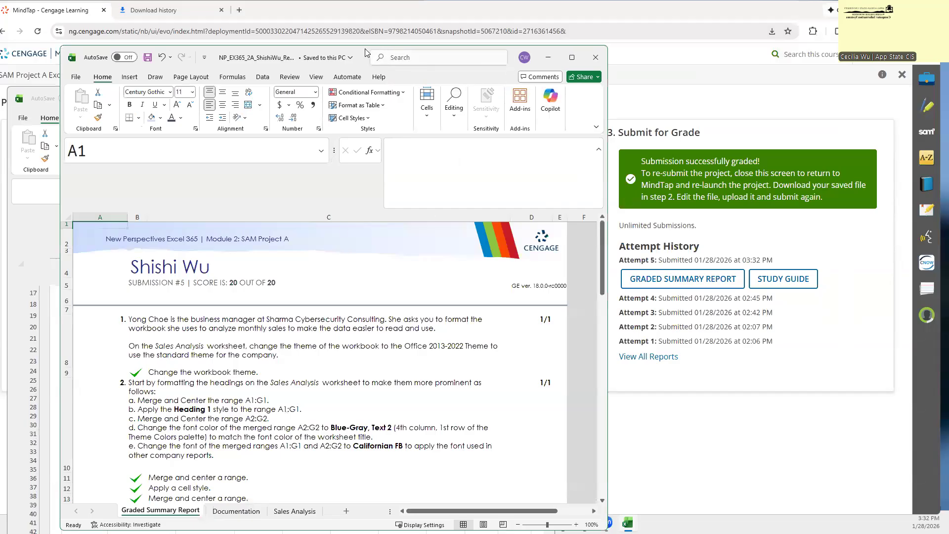
{"action": "left_click_drag", "start_coordinate": [366, 52], "coordinate": [487, 26]}
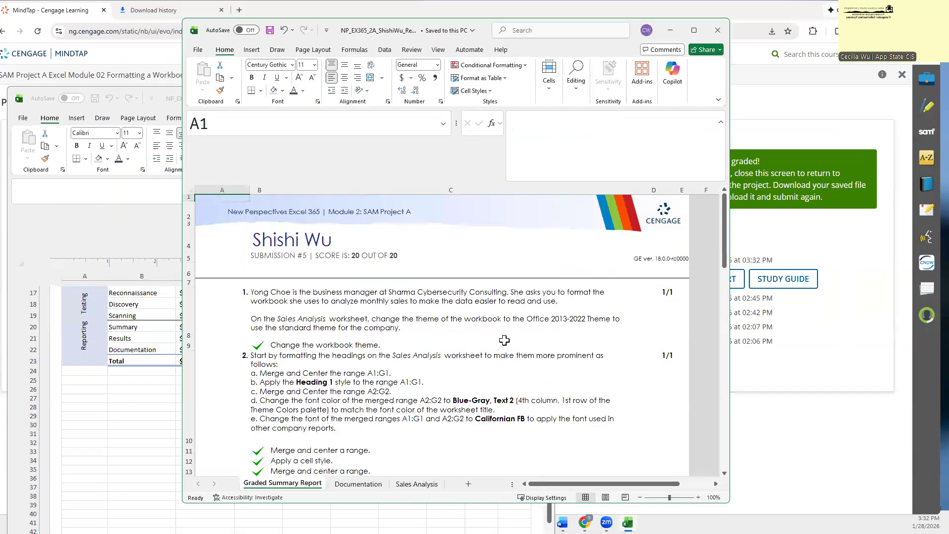
Step: Review the graded feedback on the first four project steps in the Graded Summary Report and close the report
{"action": "scroll", "coordinate": [504, 340], "scroll_direction": "down", "scroll_amount": 13}
{"action": "scroll", "coordinate": [505, 340], "scroll_direction": "up", "scroll_amount": 10}
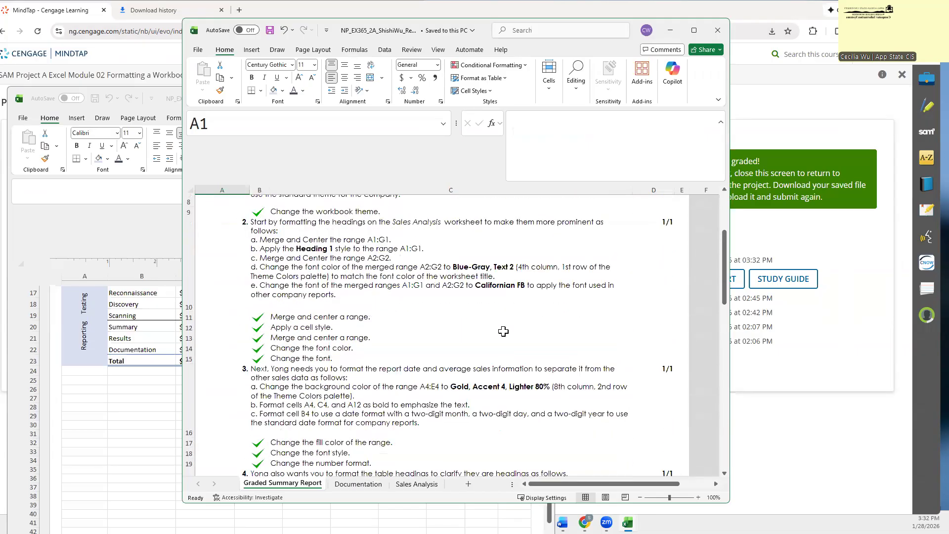
{"action": "scroll", "coordinate": [505, 369], "scroll_direction": "up", "scroll_amount": 1}
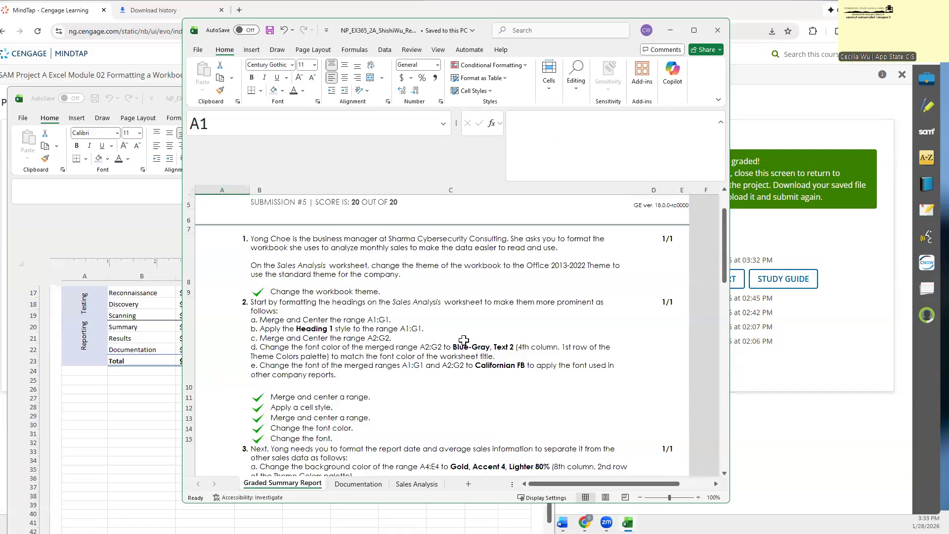
{"action": "scroll", "coordinate": [510, 370], "scroll_direction": "down", "scroll_amount": 1}
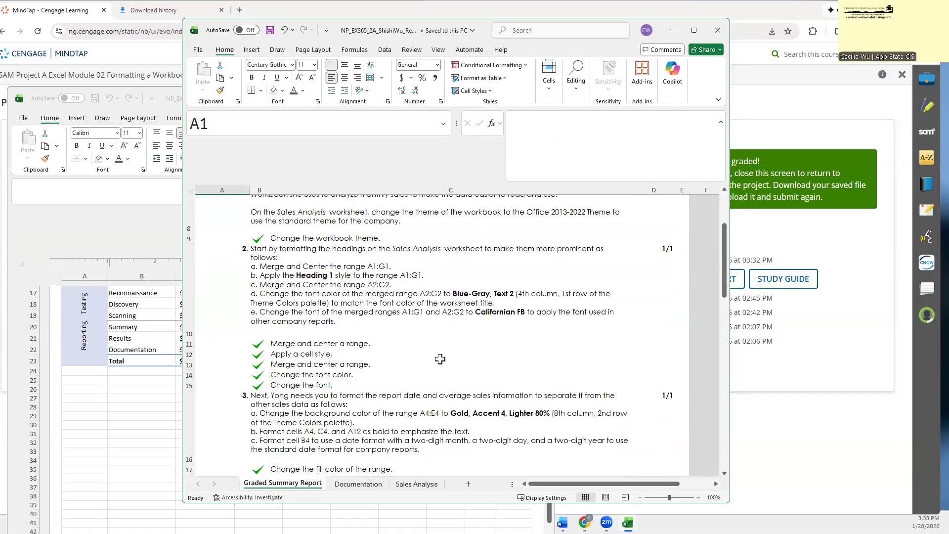
{"action": "scroll", "coordinate": [395, 371], "scroll_direction": "down", "scroll_amount": 4}
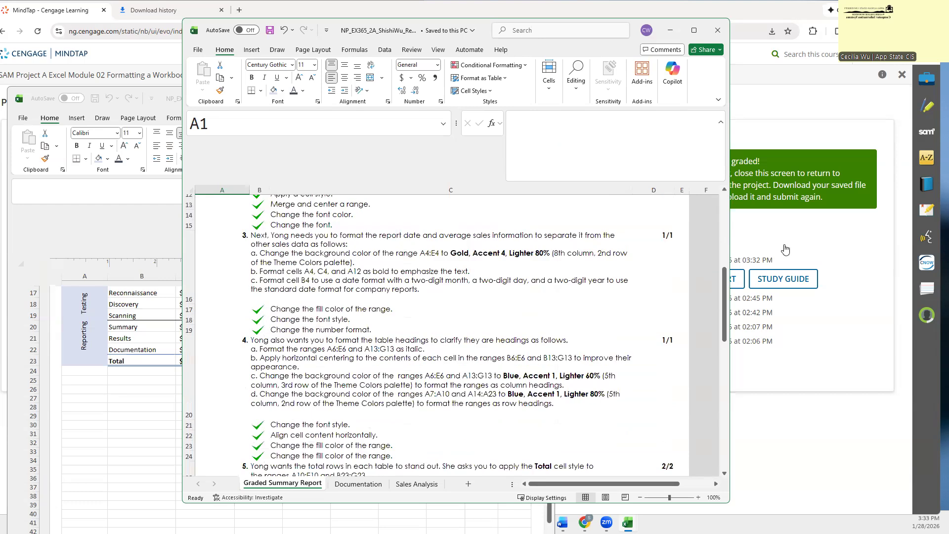
{"action": "left_click", "coordinate": [721, 33]}
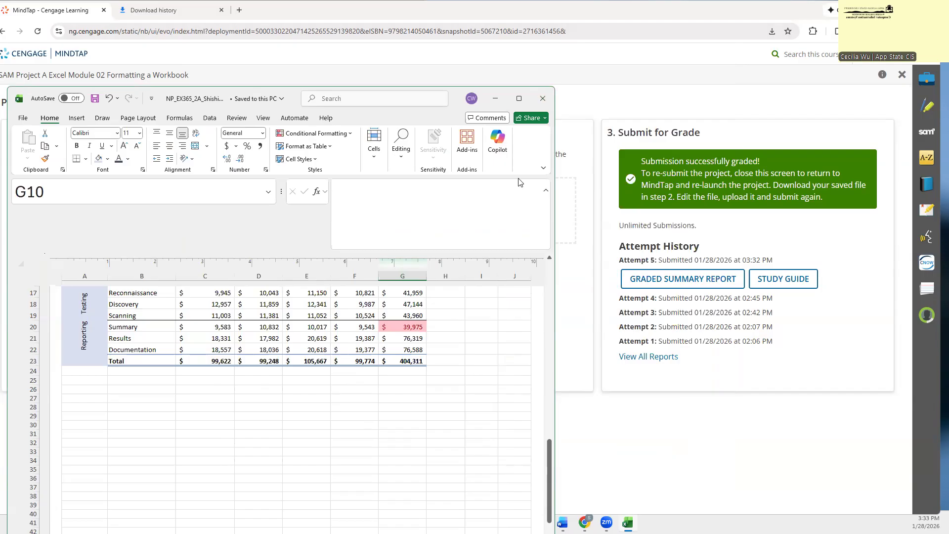
Step: Place the instructions document, widened and showing Final Figure 1: Sales Analysis Worksheet, beside the module 2A workbook
{"action": "left_click_drag", "start_coordinate": [298, 93], "coordinate": [590, 33]}
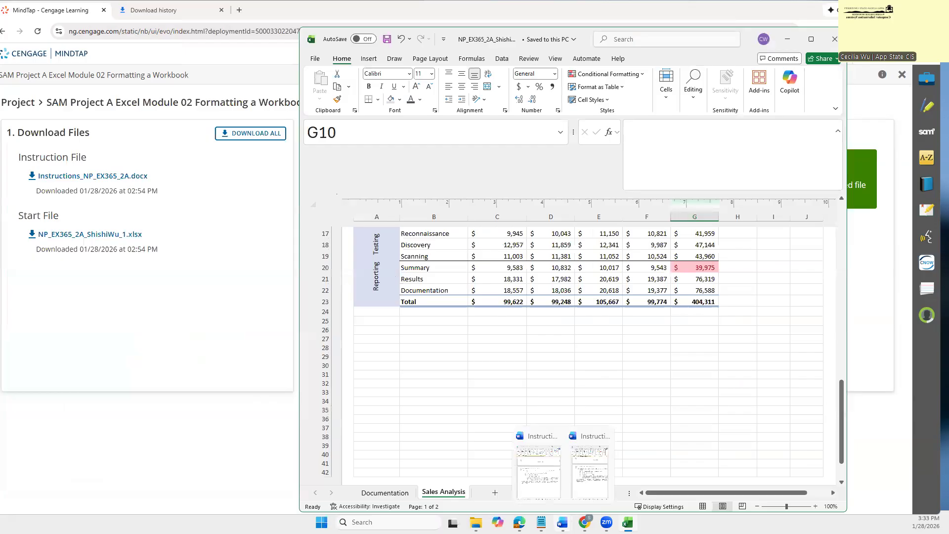
{"action": "left_click", "coordinate": [585, 476]}
{"action": "scroll", "coordinate": [214, 364], "scroll_direction": "down", "scroll_amount": 15}
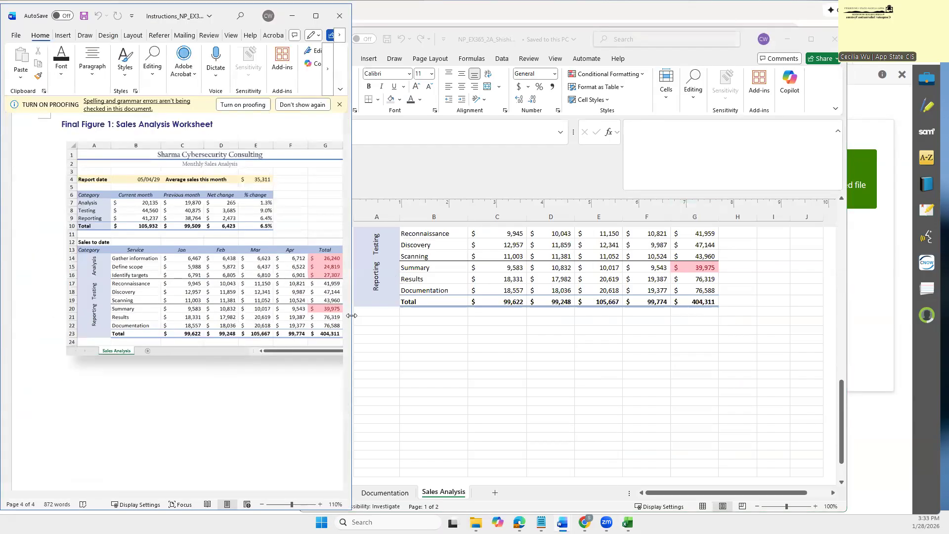
{"action": "left_click_drag", "start_coordinate": [352, 315], "coordinate": [626, 317]}
{"action": "scroll", "coordinate": [475, 381], "scroll_direction": "up", "scroll_amount": 3}
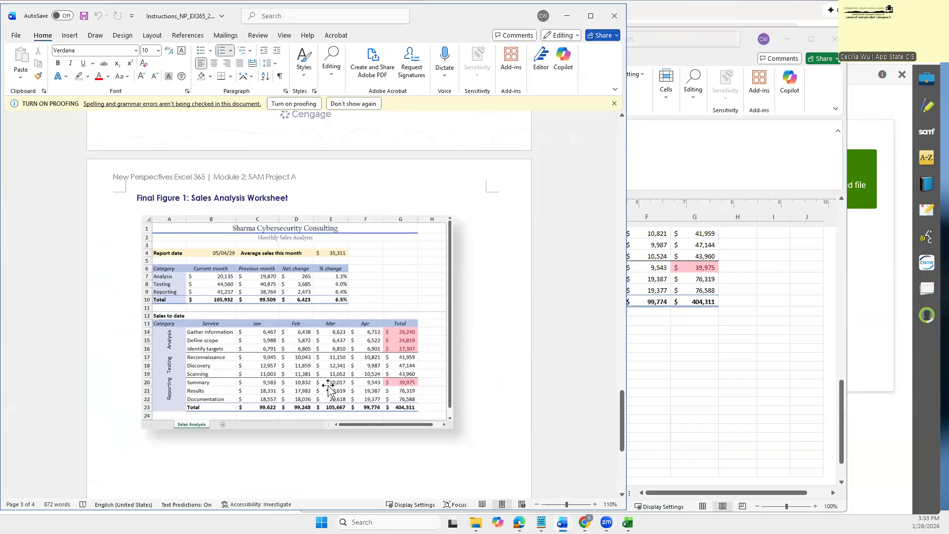
{"action": "left_click", "coordinate": [746, 44]}
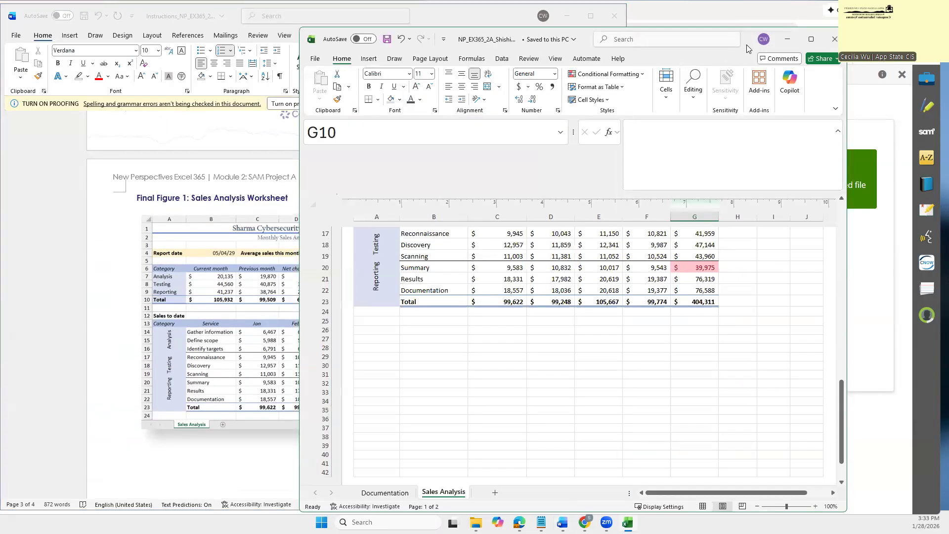
{"action": "left_click_drag", "start_coordinate": [748, 44], "coordinate": [895, 27]}
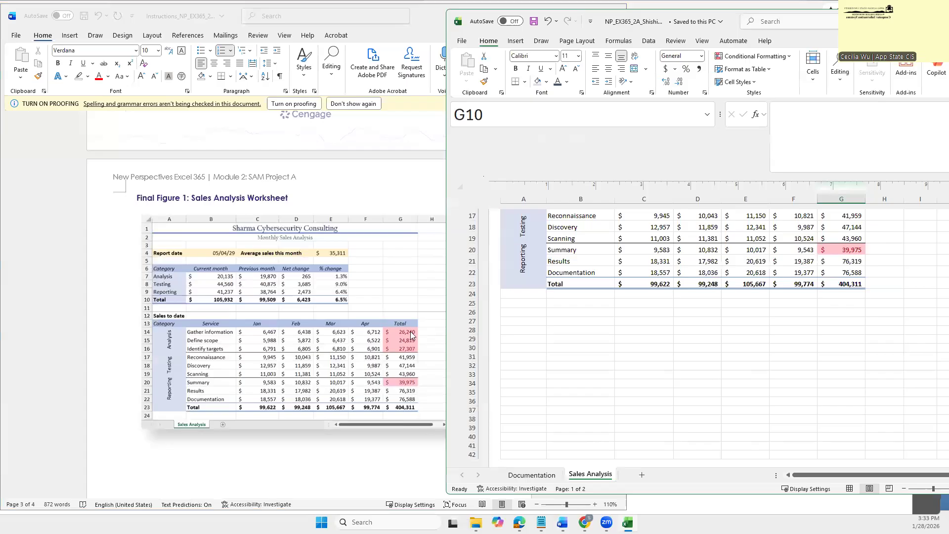
Step: Compare the Sales Analysis worksheet's tables, page layout and footer with Final Figure 1 in the instructions
{"action": "scroll", "coordinate": [351, 390], "scroll_direction": "up", "scroll_amount": 2}
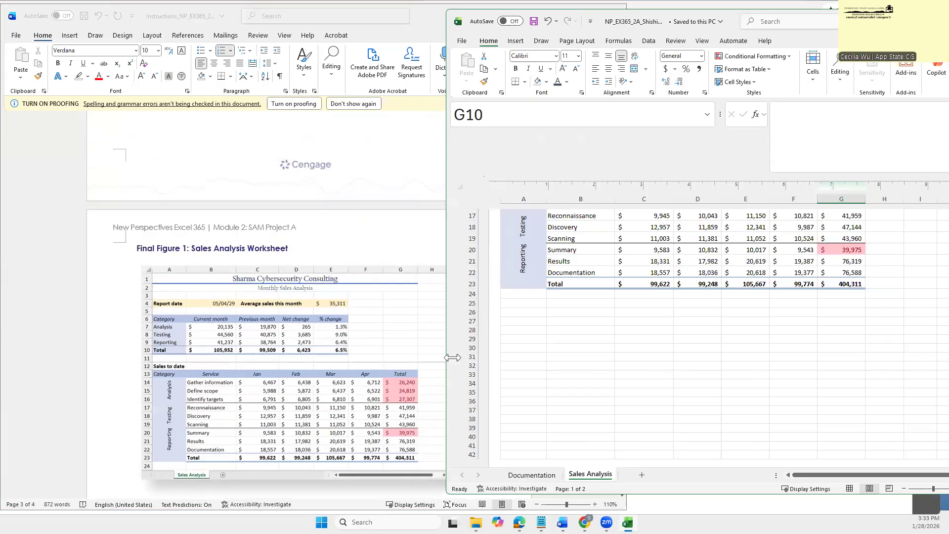
{"action": "scroll", "coordinate": [577, 322], "scroll_direction": "up", "scroll_amount": 8}
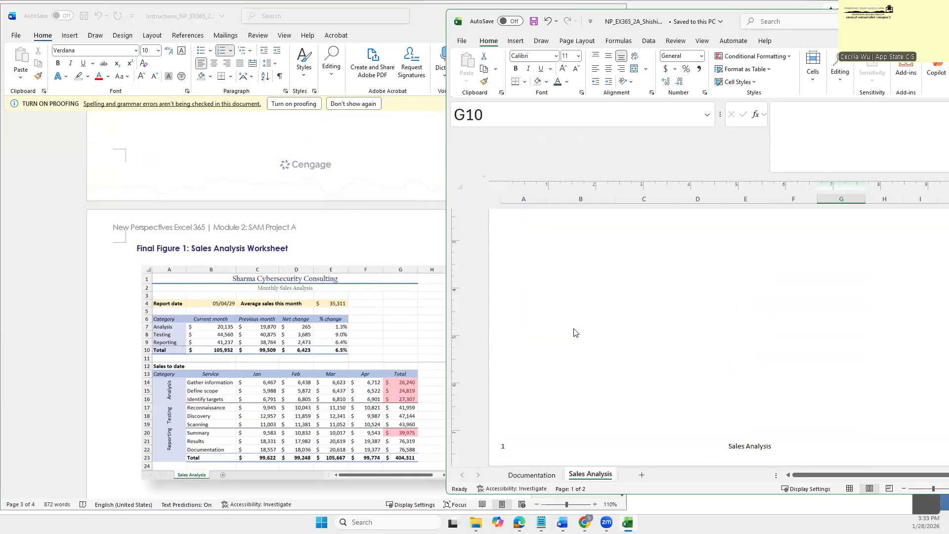
{"action": "scroll", "coordinate": [573, 328], "scroll_direction": "down", "scroll_amount": 10}
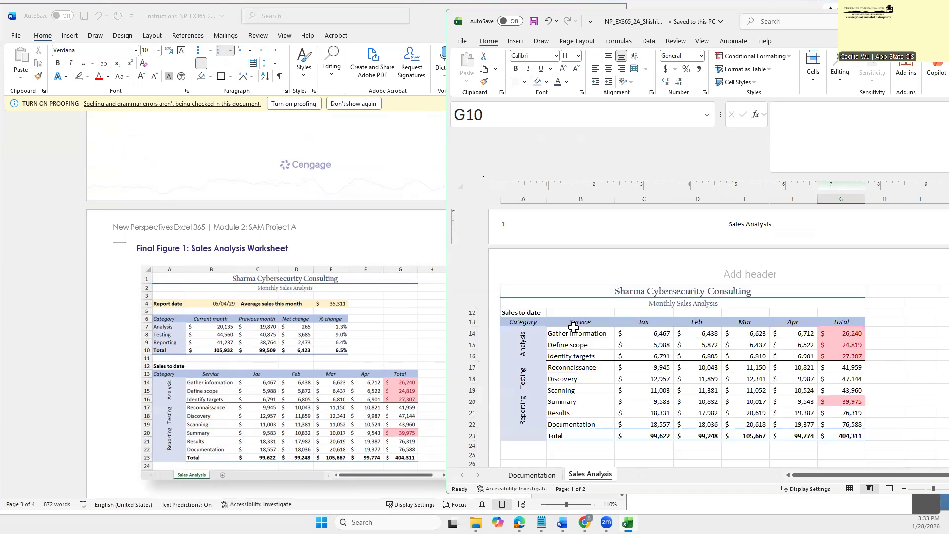
{"action": "scroll", "coordinate": [573, 328], "scroll_direction": "down", "scroll_amount": 4}
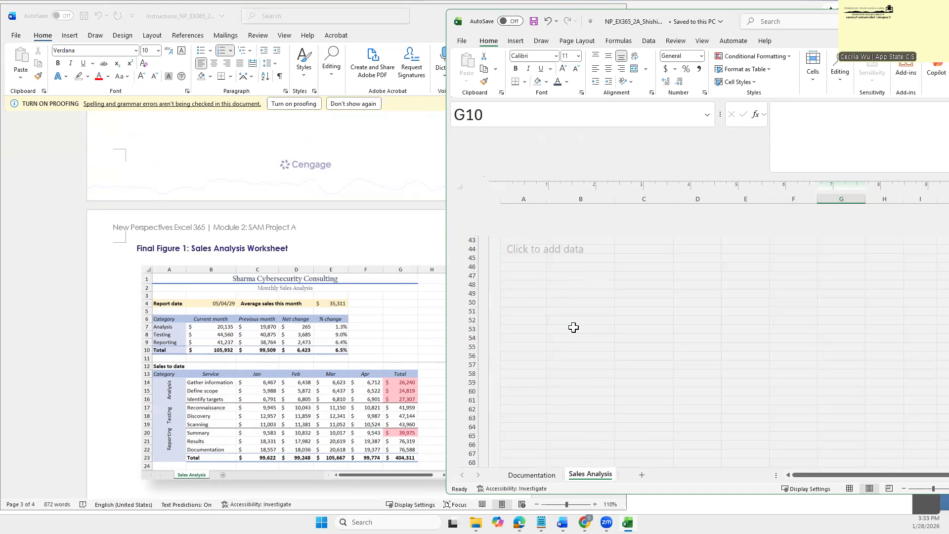
{"action": "scroll", "coordinate": [573, 327], "scroll_direction": "up", "scroll_amount": 10}
{"action": "scroll", "coordinate": [586, 331], "scroll_direction": "up", "scroll_amount": 1}
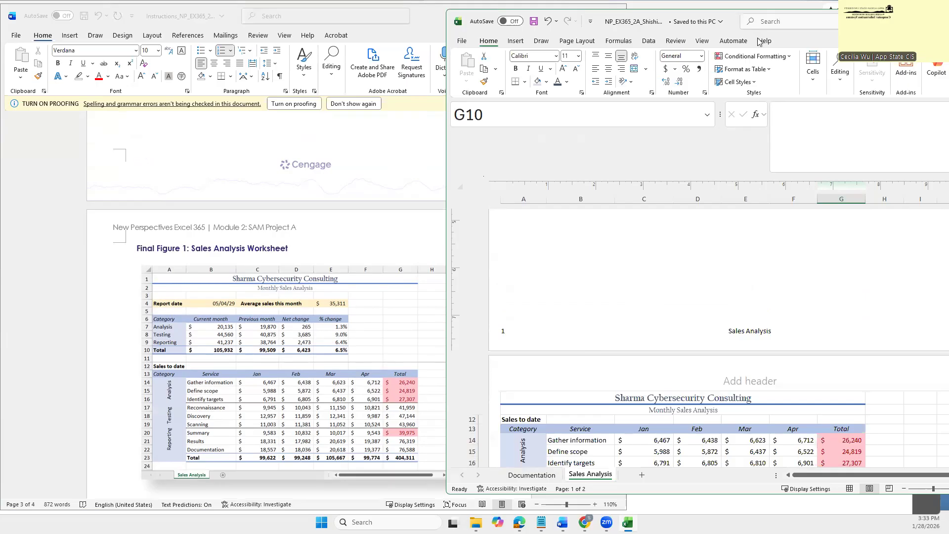
Step: Close the module 2A workbook, cancel the instructions document's save prompt and minimize that document to return to the MindTap project page
{"action": "left_click_drag", "start_coordinate": [734, 21], "coordinate": [497, 15]}
{"action": "left_click", "coordinate": [748, 19]}
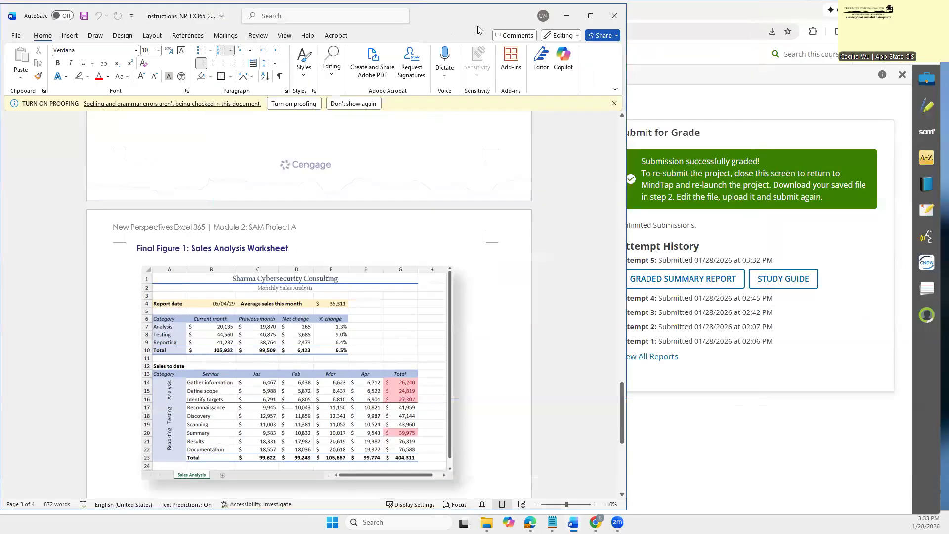
{"action": "left_click", "coordinate": [615, 18]}
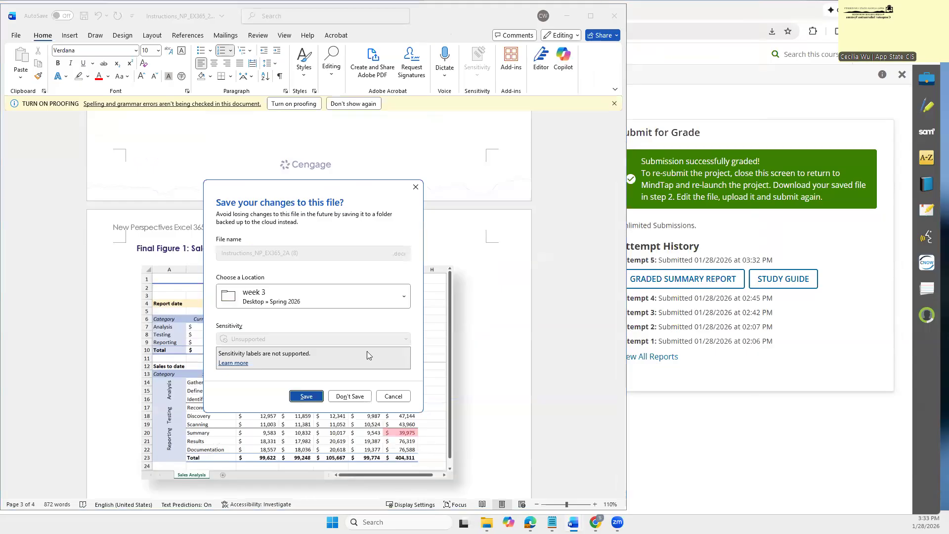
{"action": "left_click", "coordinate": [416, 186]}
{"action": "left_click", "coordinate": [568, 13]}
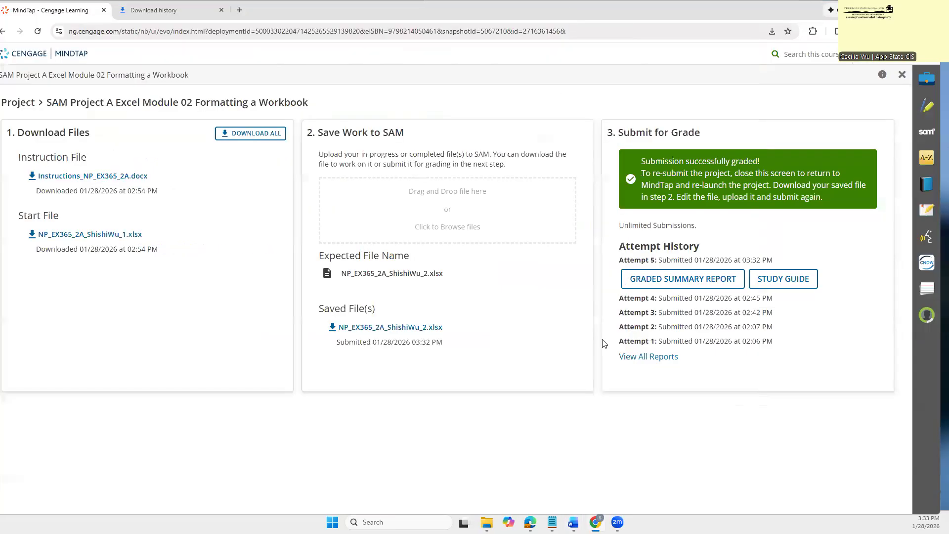